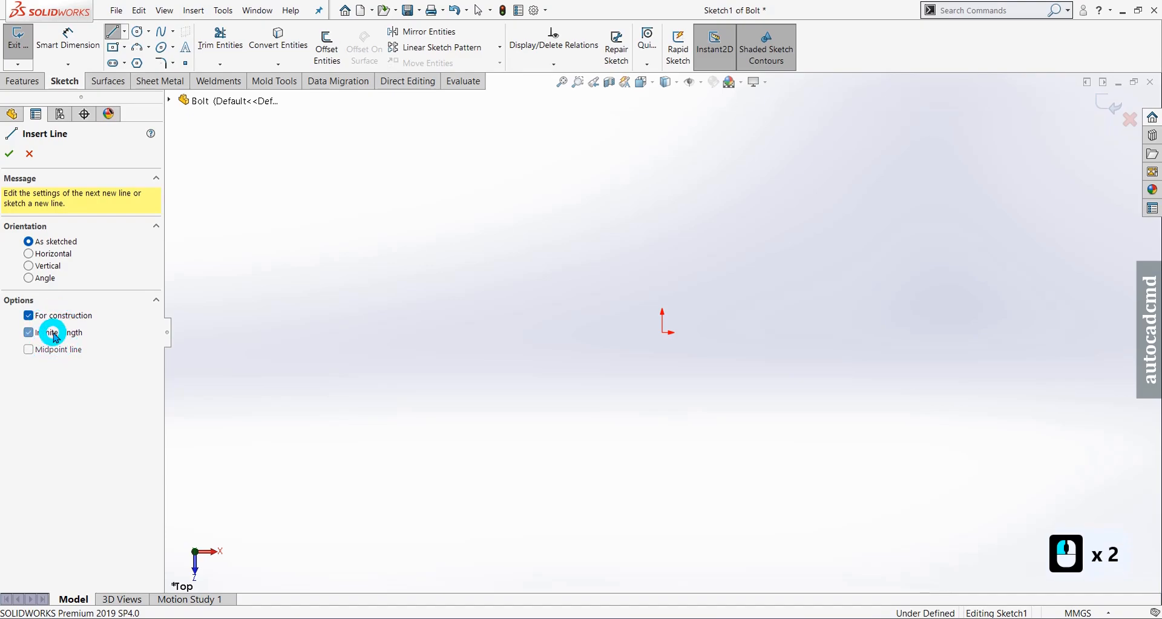
# Step: Draw infinite vertical and horizontal construction lines through the origin
pyautogui.click(662, 332)
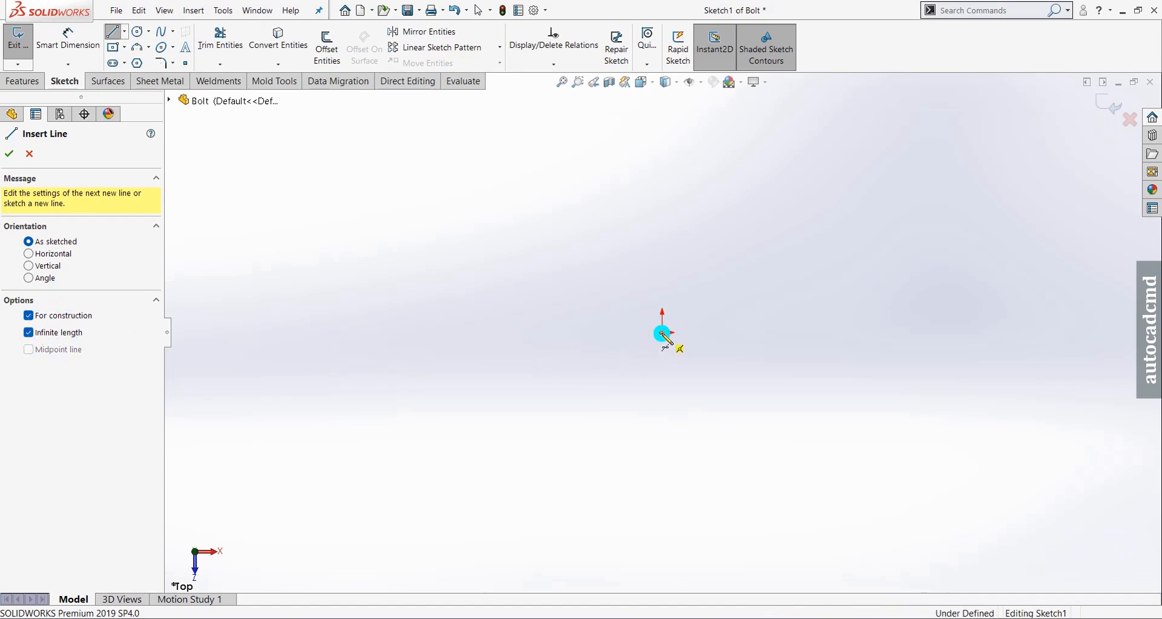
pyautogui.click(663, 278)
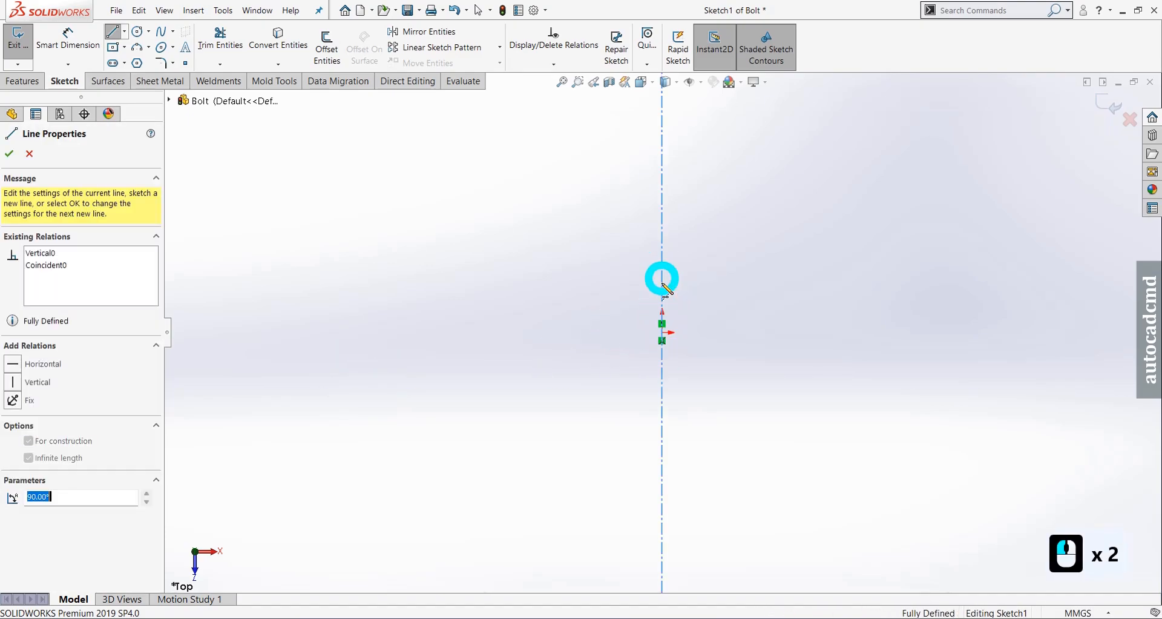
pyautogui.click(663, 332)
pyautogui.click(744, 336)
pyautogui.press('Escape')
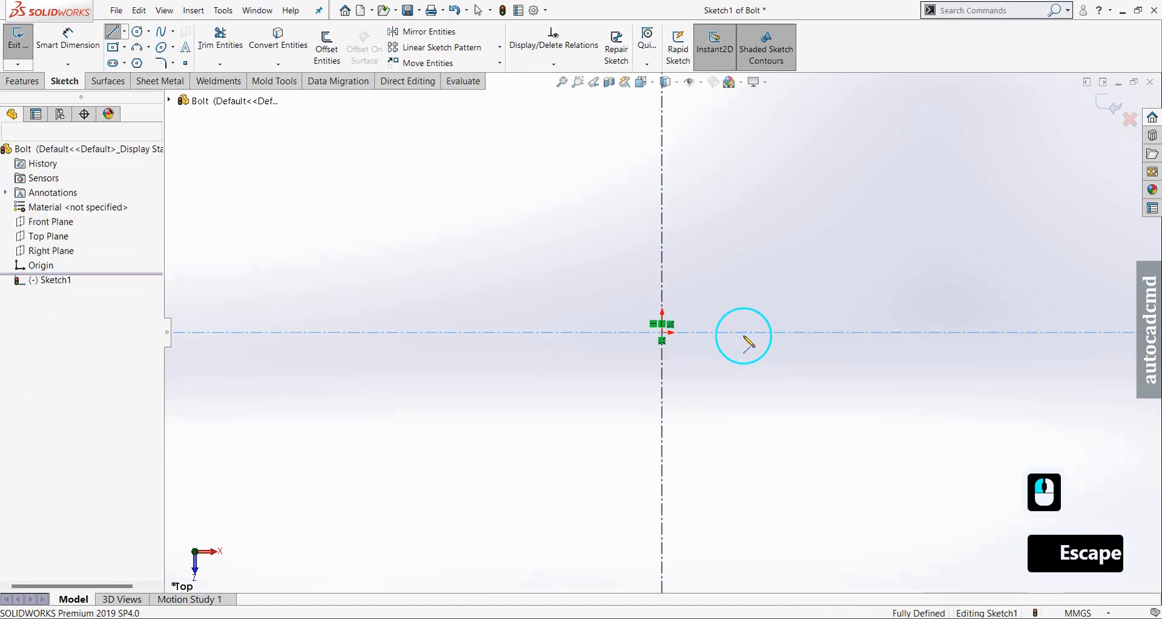
pyautogui.press('Escape')
# Step: Draw a six-sided inscribed-circle polygon about 67 mm across flats, centred on the origin, and make one side vertical
pyautogui.click(138, 64)
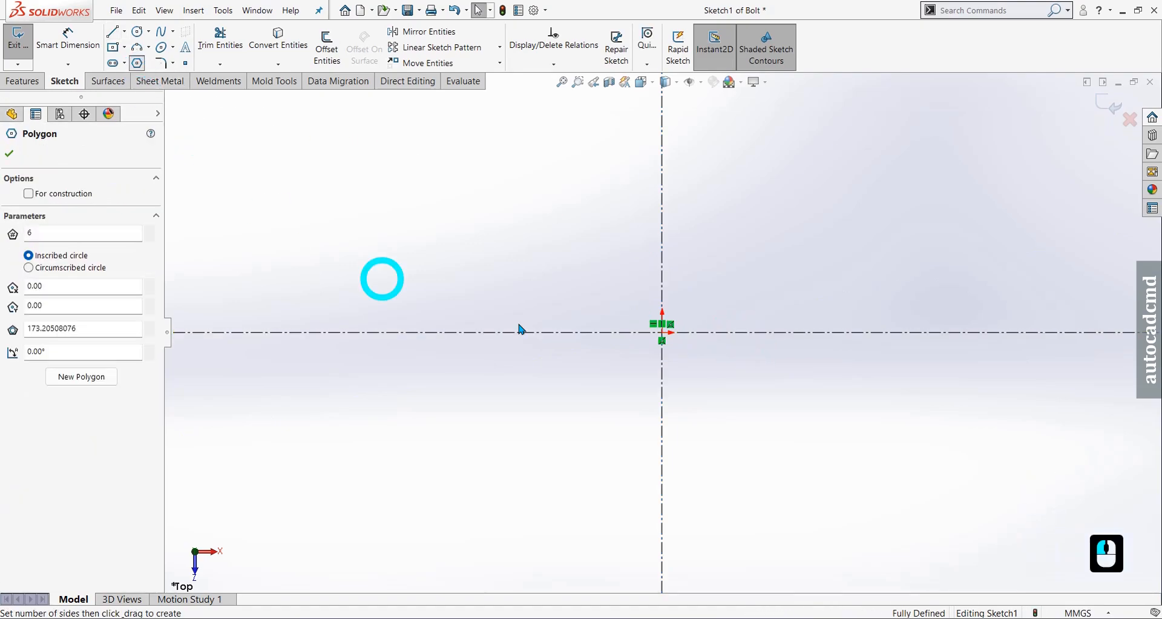
pyautogui.moveTo(665, 334)
pyautogui.mouseDown()
pyautogui.moveTo(732, 400)
pyautogui.moveTo(745, 377)
pyautogui.mouseUp()
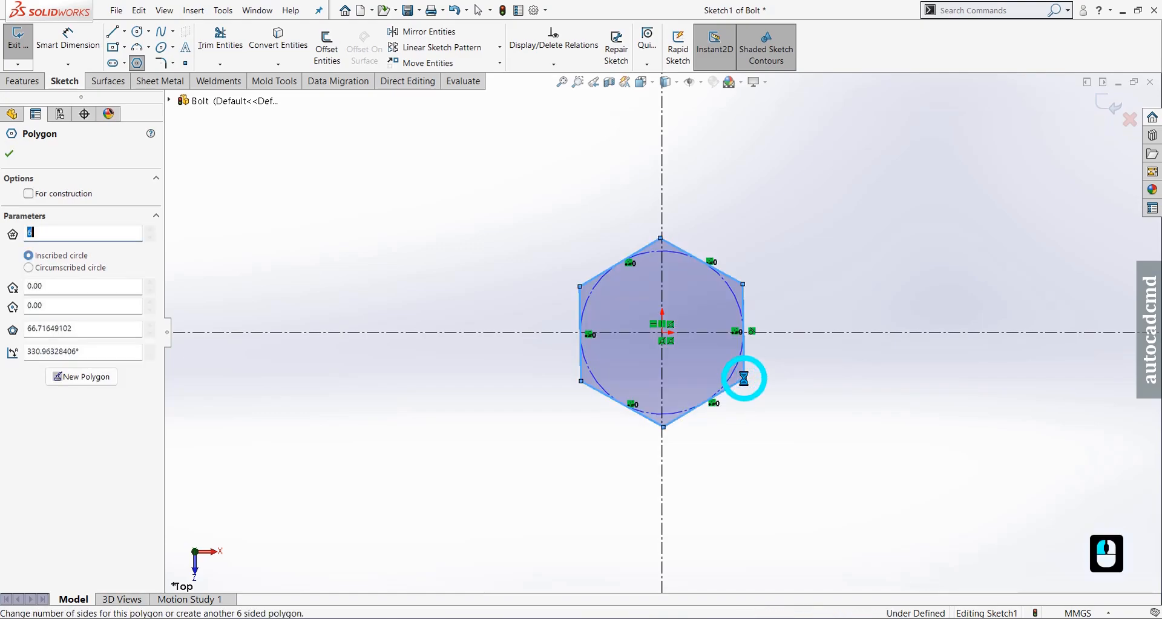
pyautogui.press('Escape')
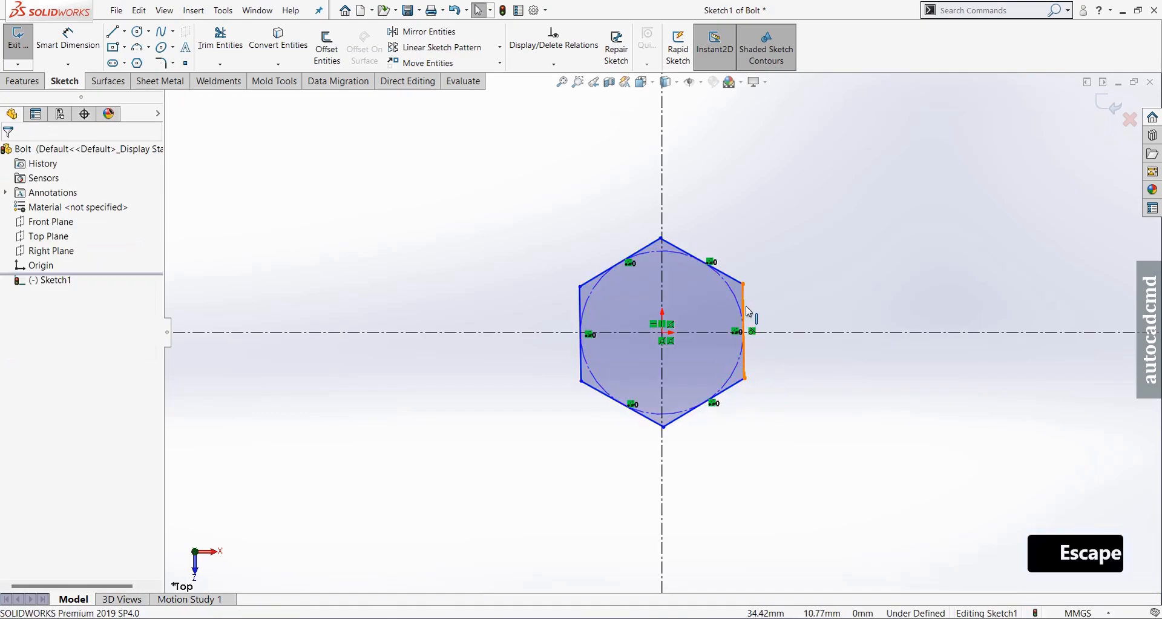
pyautogui.click(747, 309)
pyautogui.click(800, 257)
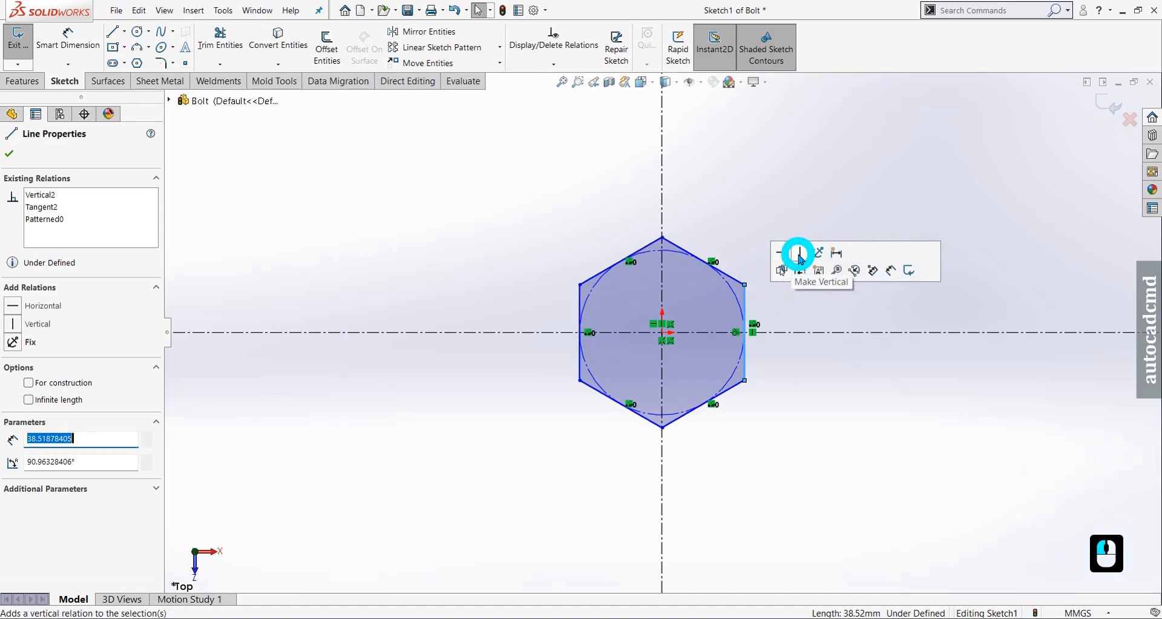
# Step: Dimension the distance between the hexagon's two vertical sides as 22.17 mm
pyautogui.click(88, 39)
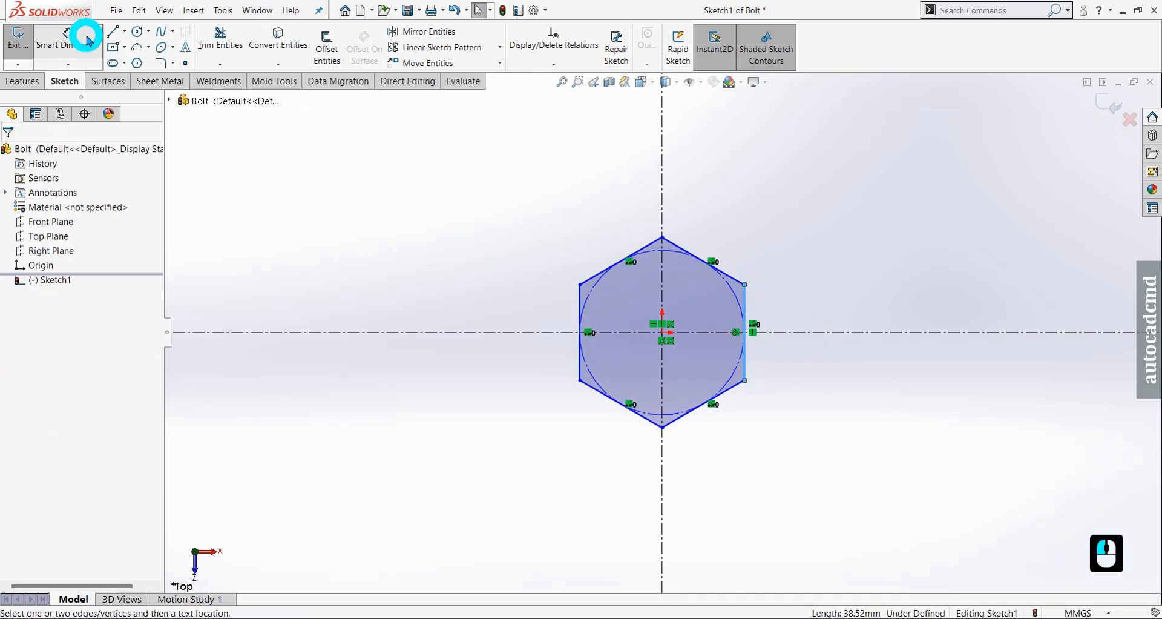
pyautogui.click(580, 298)
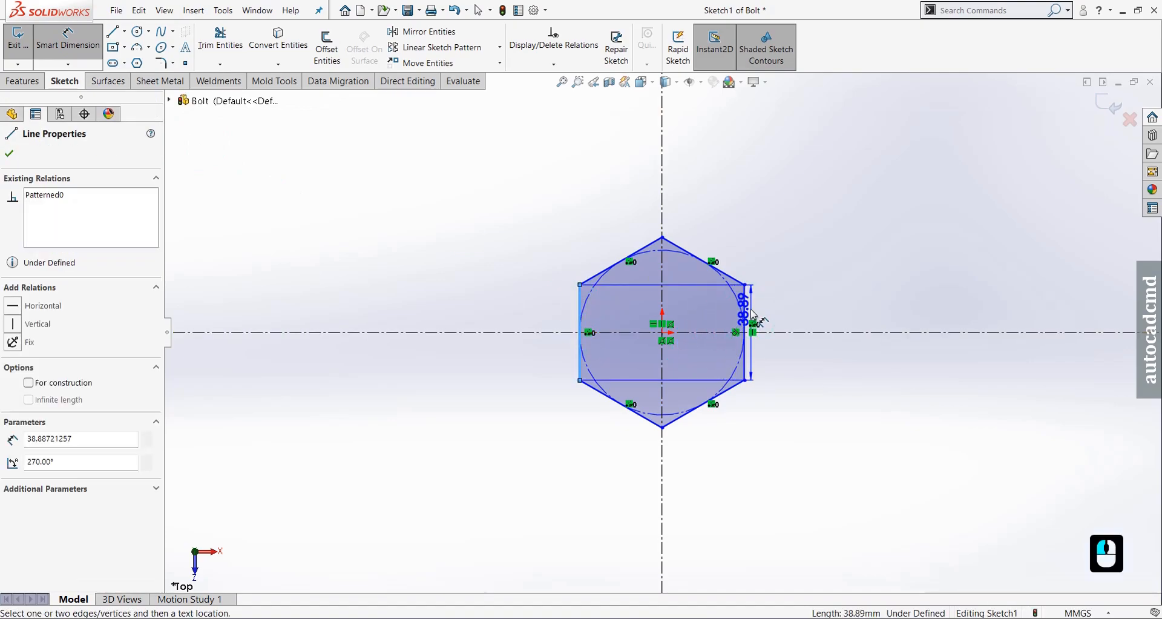
pyautogui.click(747, 311)
pyautogui.click(733, 192)
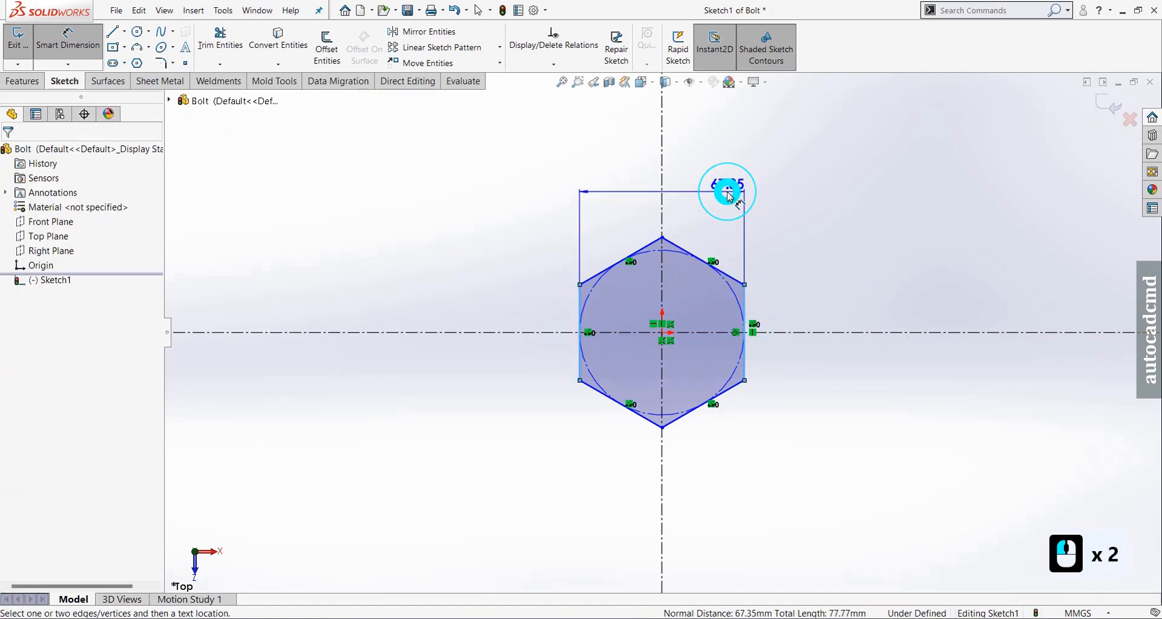
pyautogui.write('22')
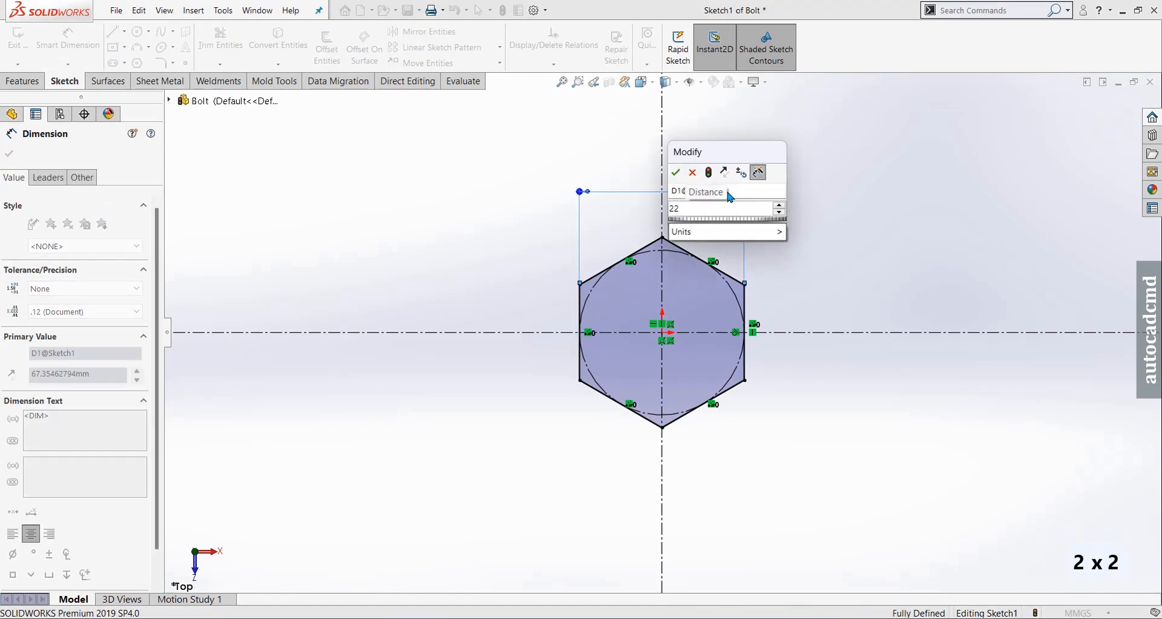
pyautogui.write('.17')
pyautogui.press('Return')
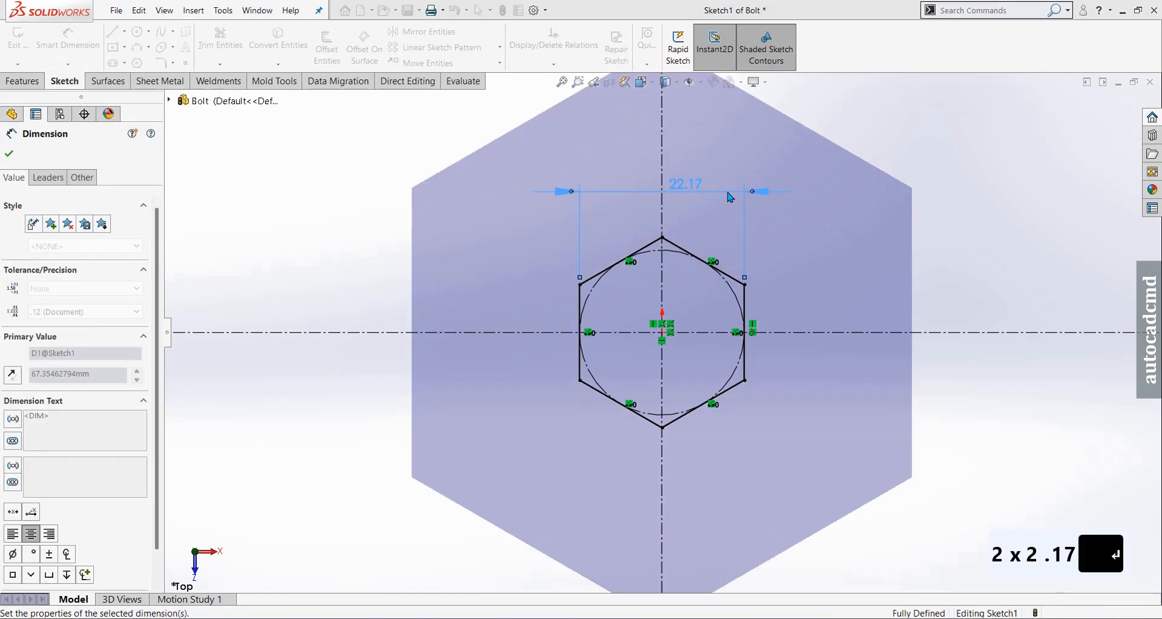
pyautogui.scroll(3, 754, 330)
pyautogui.scroll(-2, 755, 329)
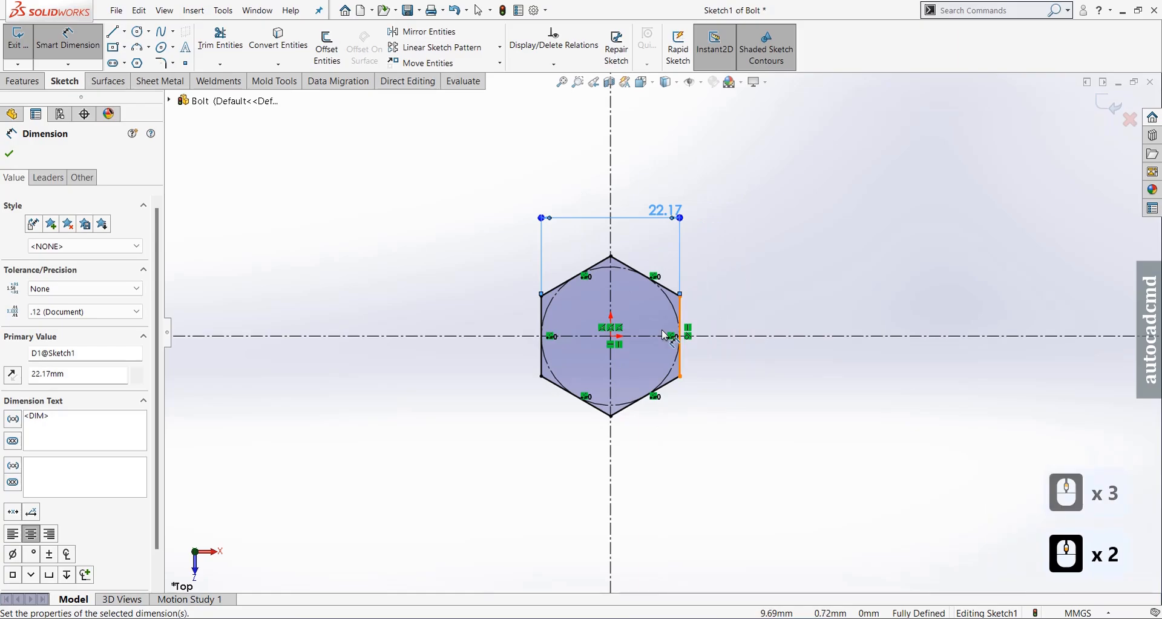
# Step: Extrude the hexagon sketch as a blind boss to a depth of 5.84 mm
pyautogui.click(16, 81)
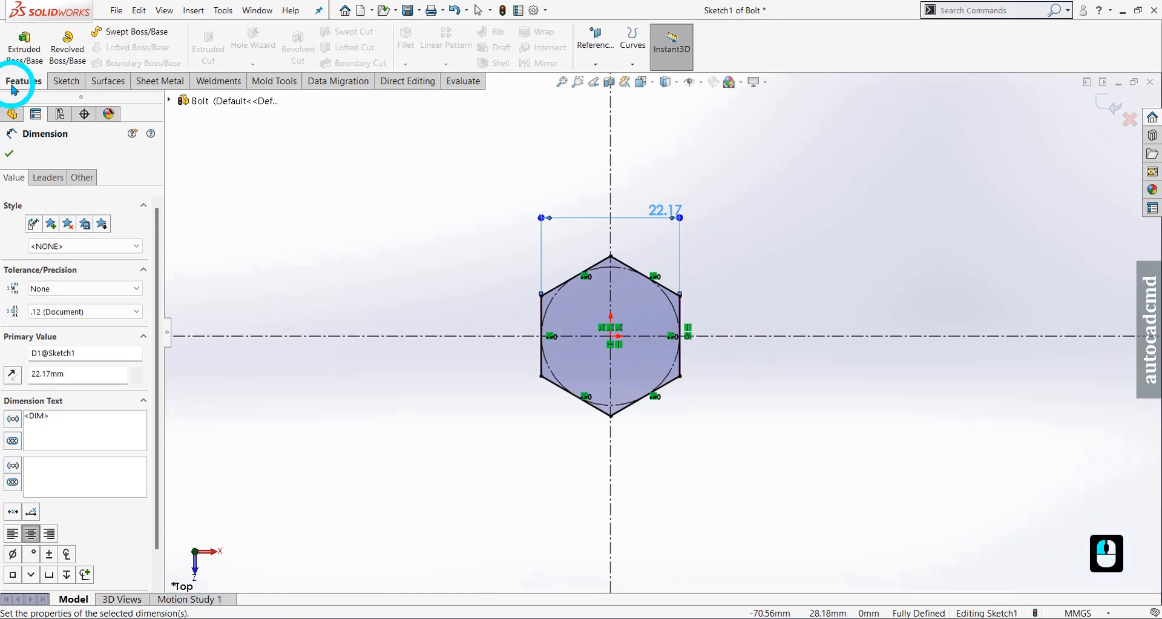
pyautogui.click(24, 48)
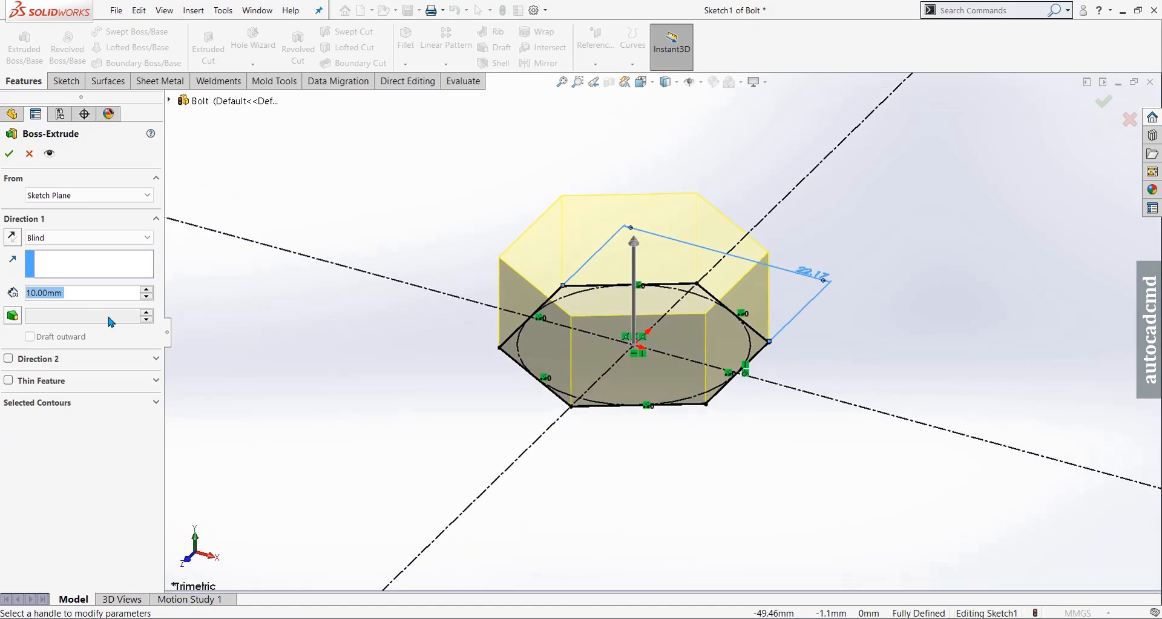
pyautogui.write('5.84')
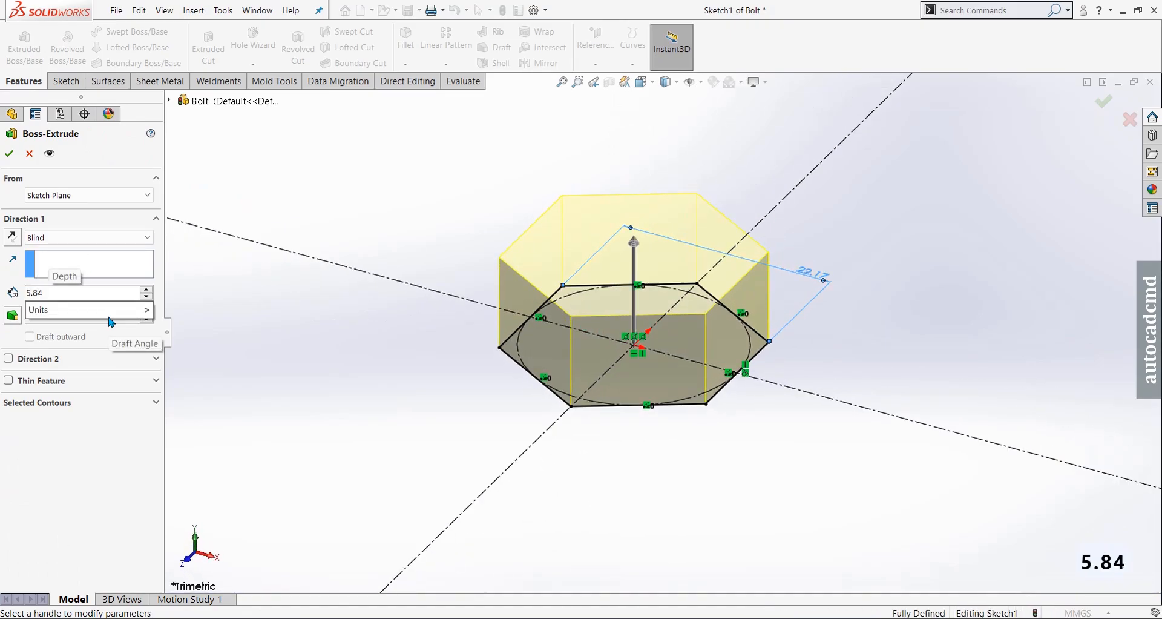
pyautogui.press('Return')
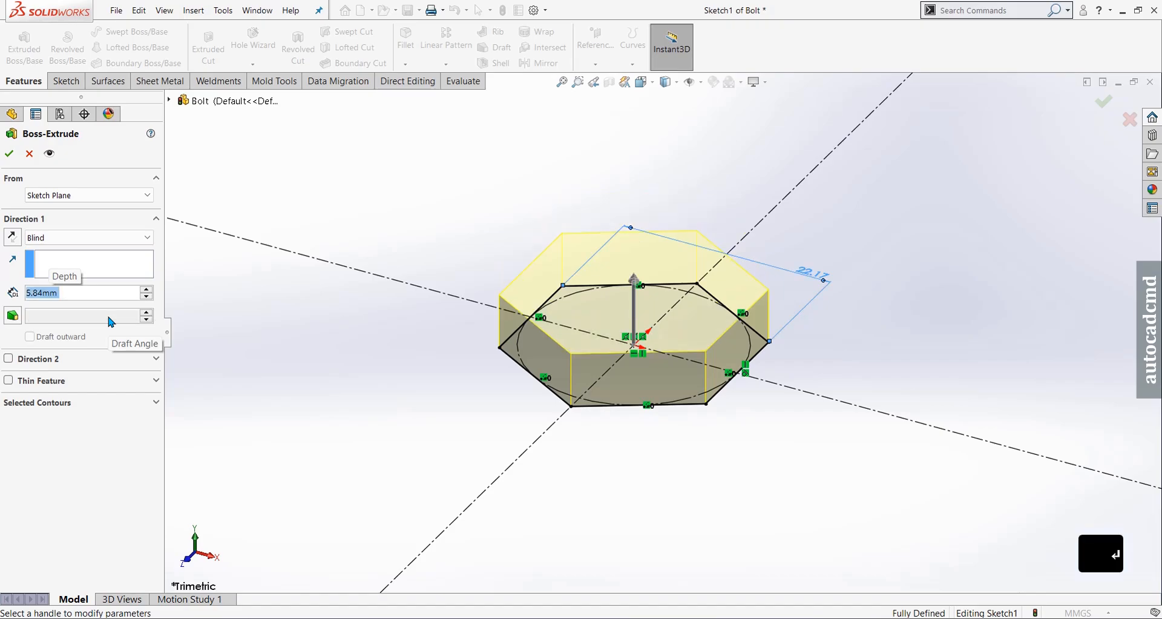
pyautogui.click(11, 158)
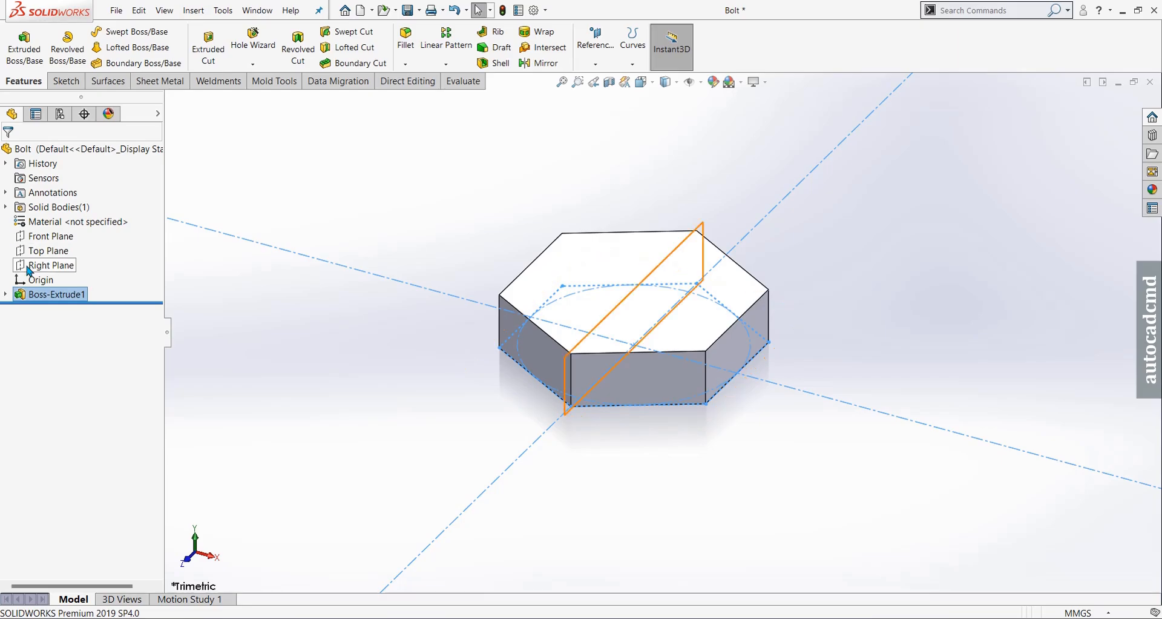
# Step: Start a sketch on the Right Plane and draw infinite vertical and horizontal construction lines through the origin
pyautogui.click(29, 269)
pyautogui.click(37, 248)
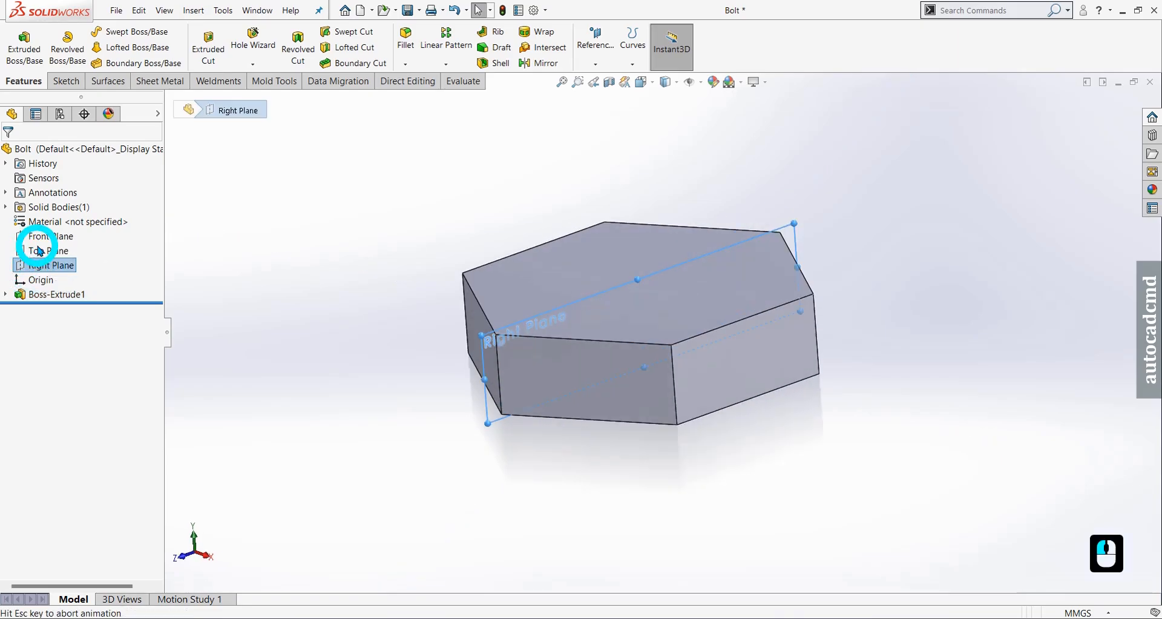
pyautogui.click(364, 419)
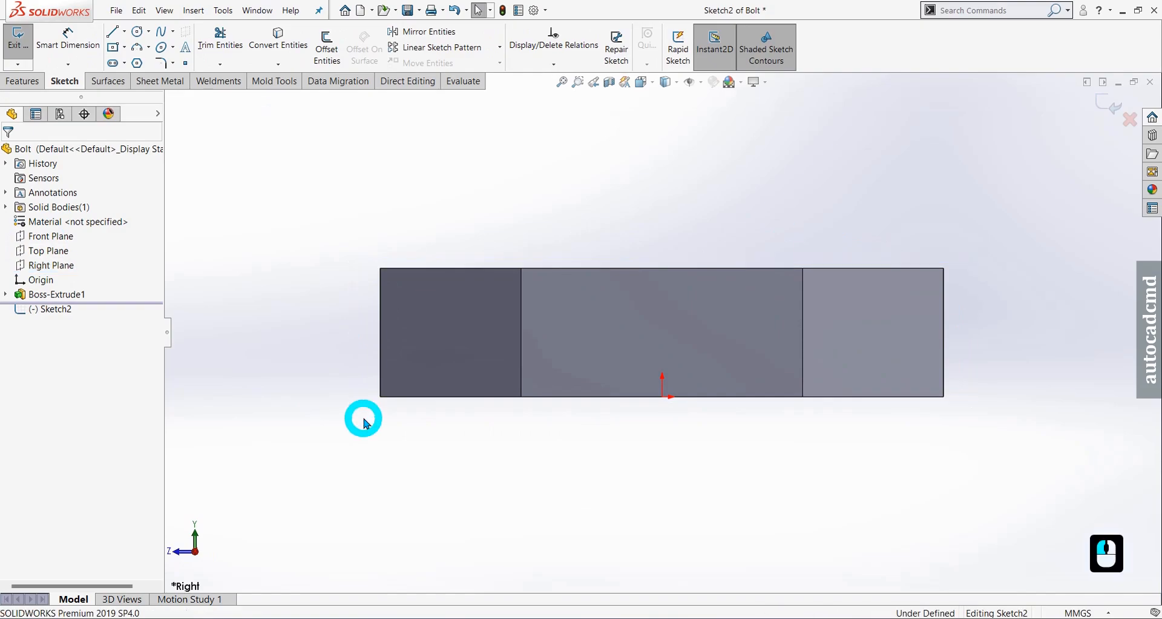
pyautogui.click(115, 37)
pyautogui.click(86, 316)
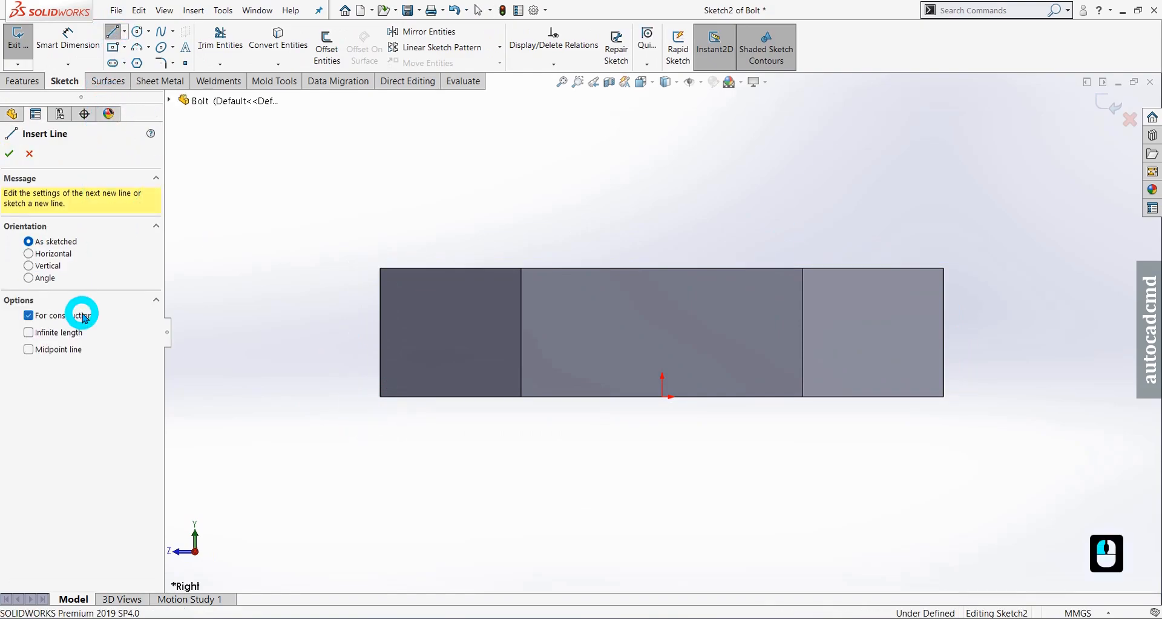
pyautogui.click(82, 333)
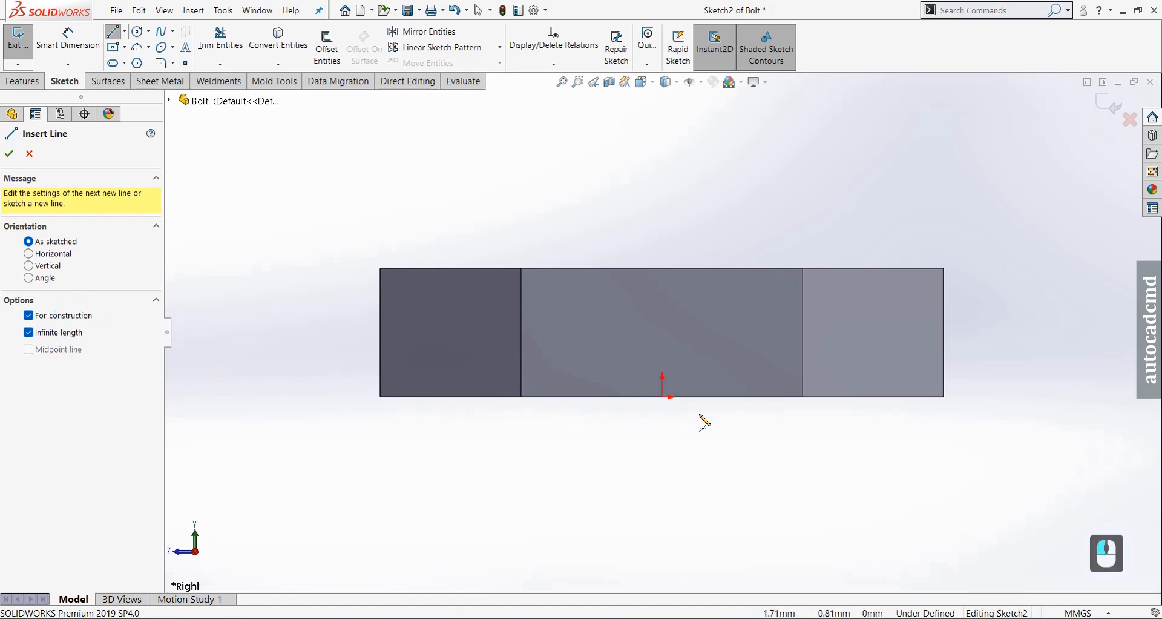
pyautogui.click(662, 396)
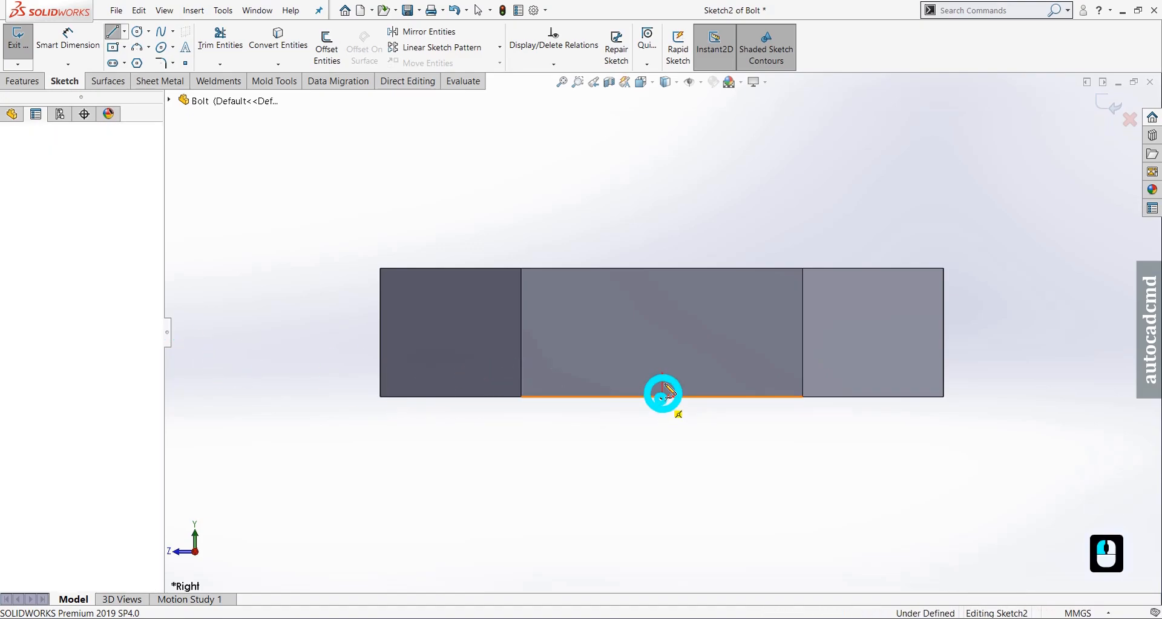
pyautogui.click(662, 370)
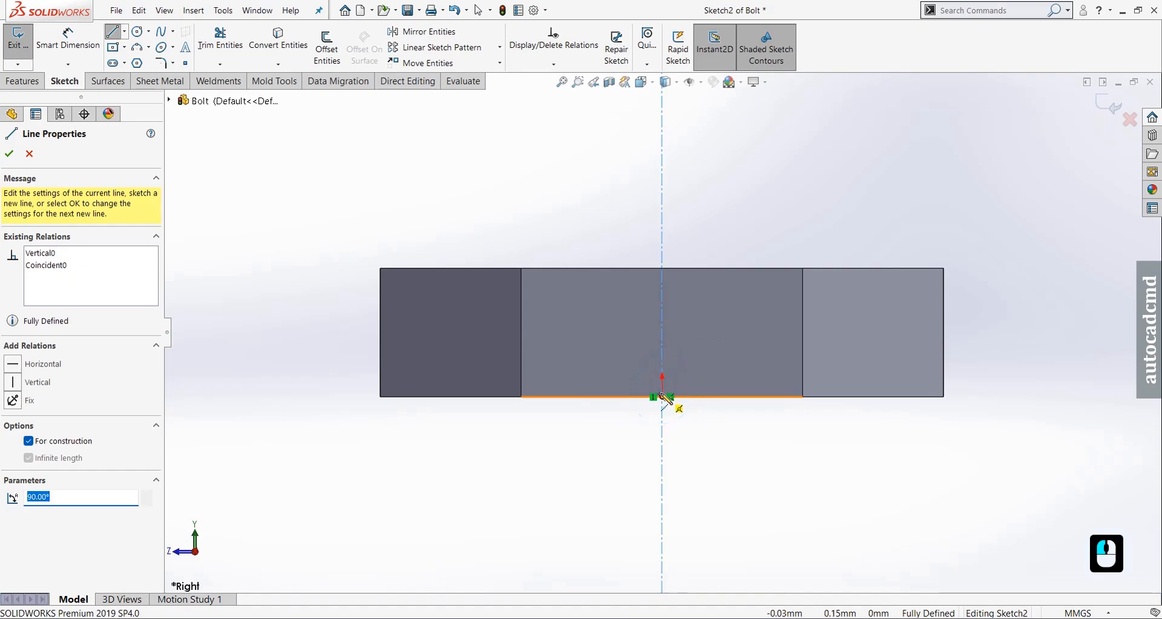
pyautogui.moveTo(662, 397); pyautogui.dragTo(714, 397)
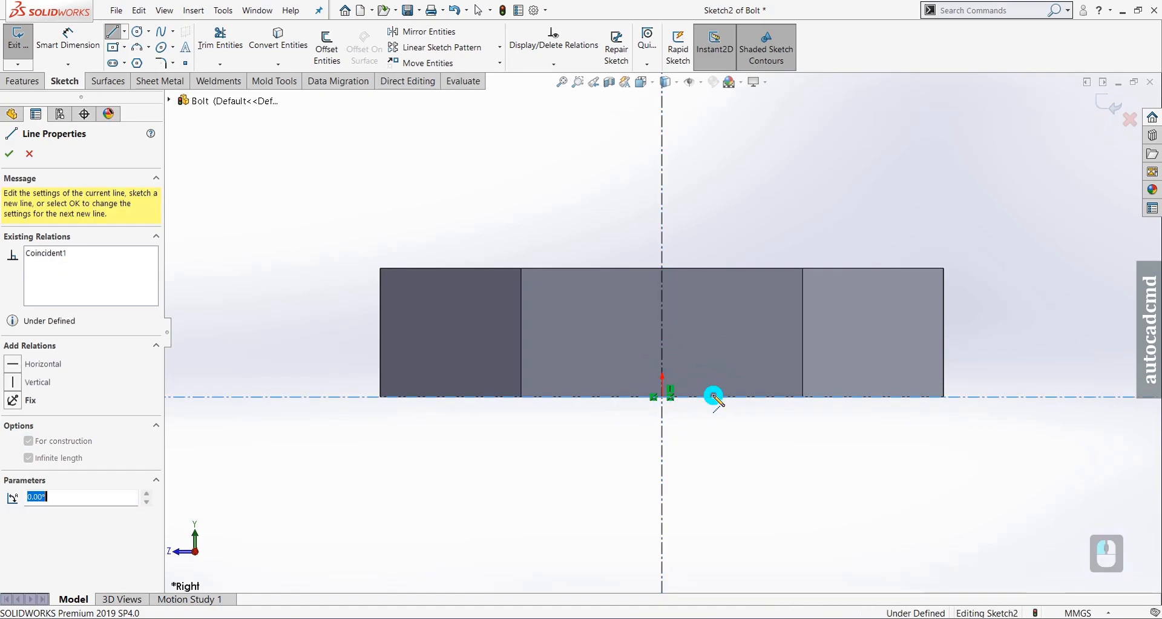
pyautogui.click(11, 156)
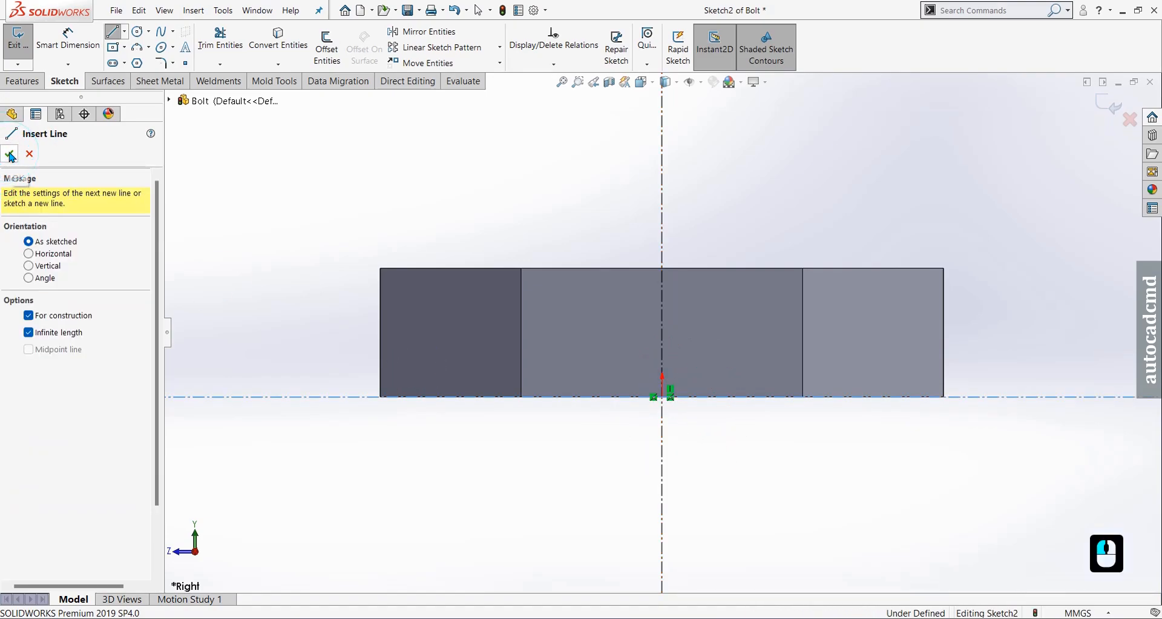
pyautogui.click(16, 160)
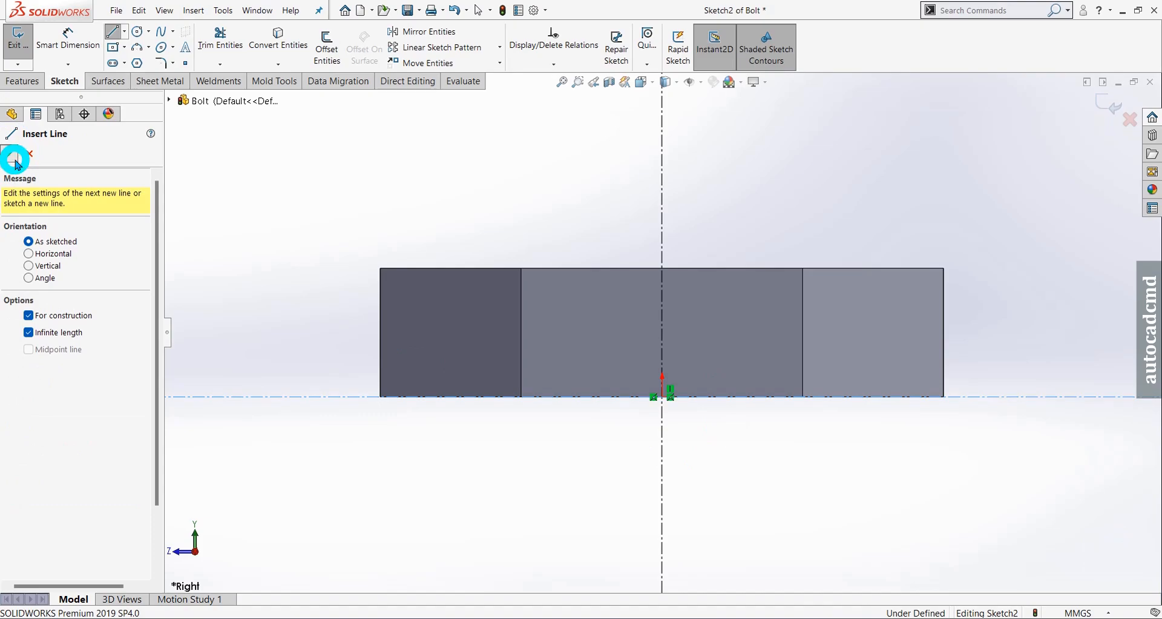
# Step: Draw a circle about 26.2 mm in diameter above the bolt head, centred on the vertical centreline about 25.6 mm above the origin
pyautogui.click(138, 32)
pyautogui.scroll(5, 587, 290)
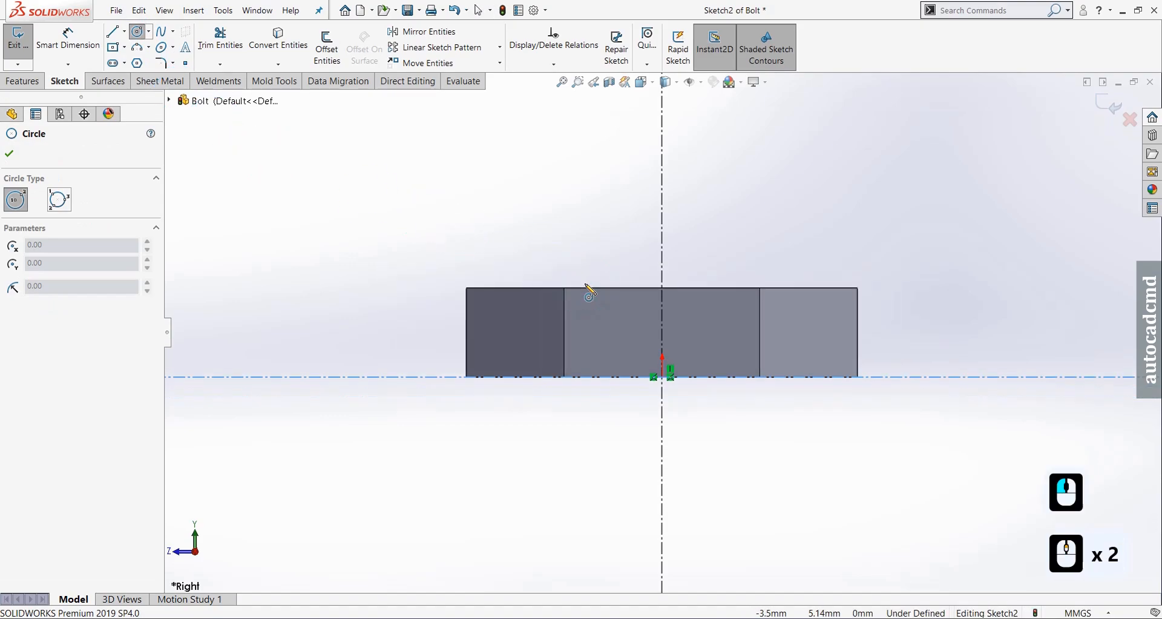
pyautogui.click(663, 131)
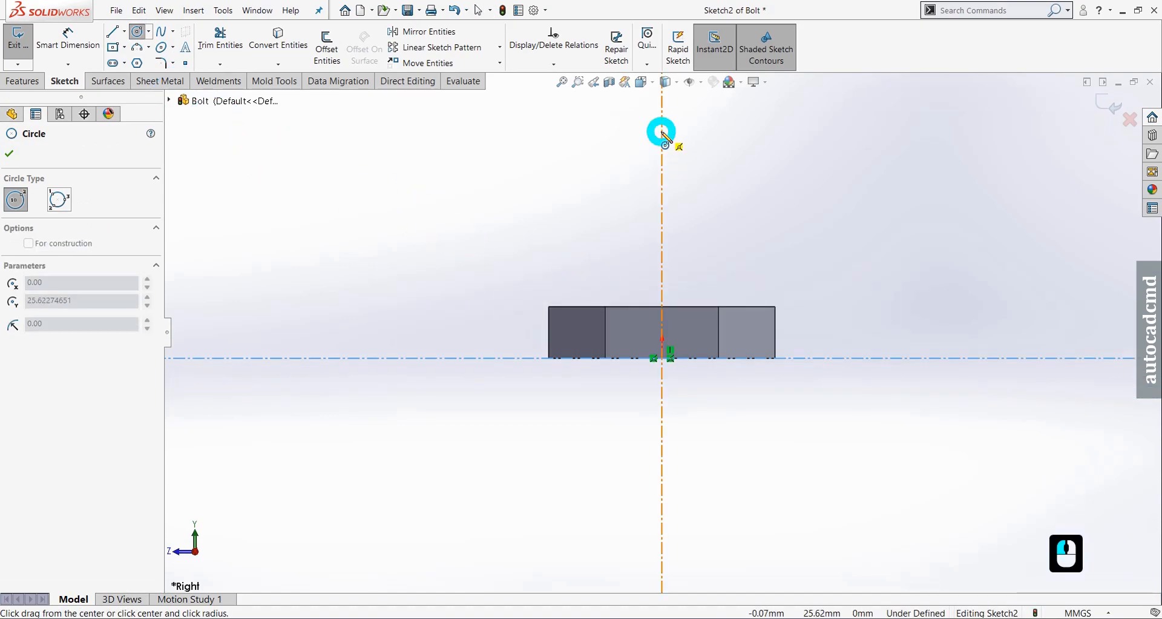
pyautogui.click(660, 251)
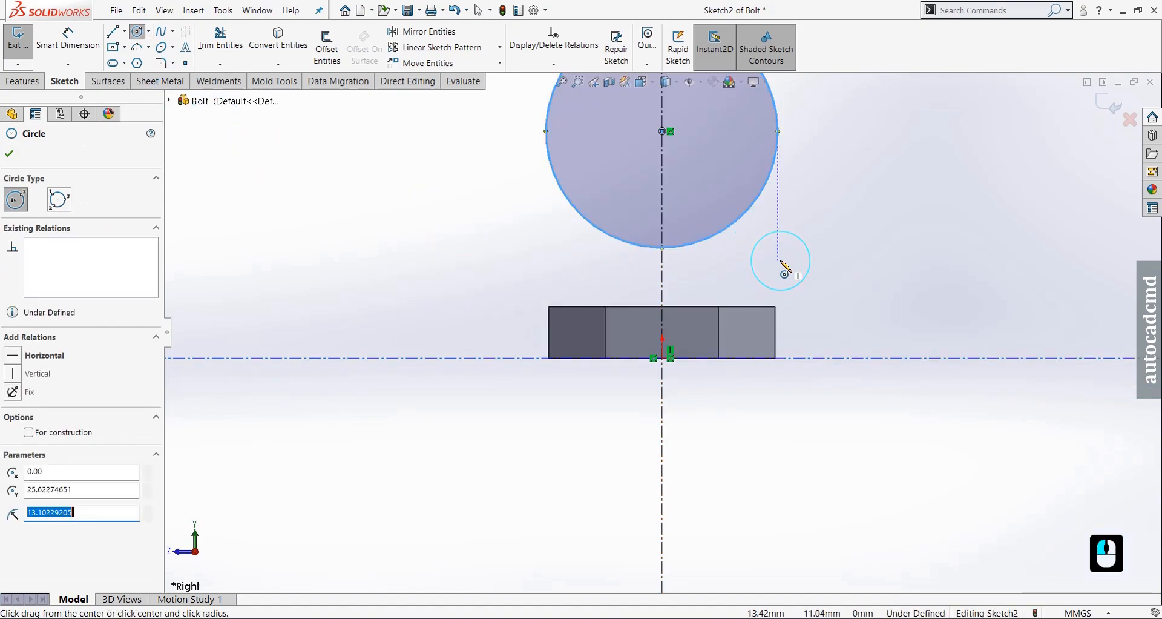
# Step: Dimension the circle's diameter as 22.5*2, giving 45 mm
pyautogui.click(96, 51)
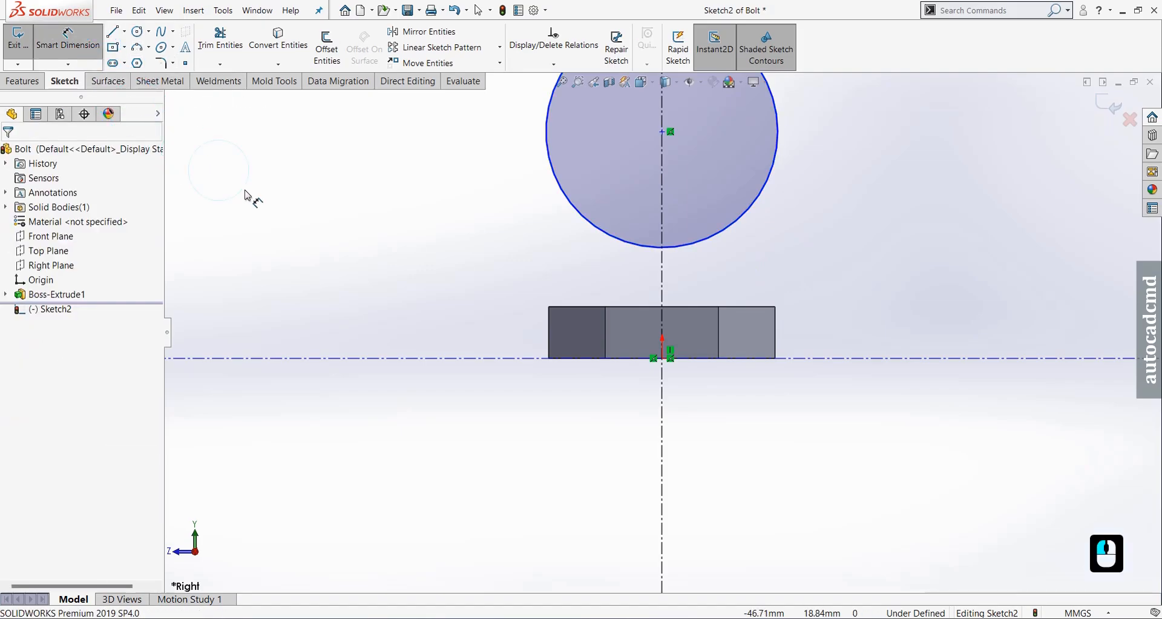
pyautogui.click(633, 248)
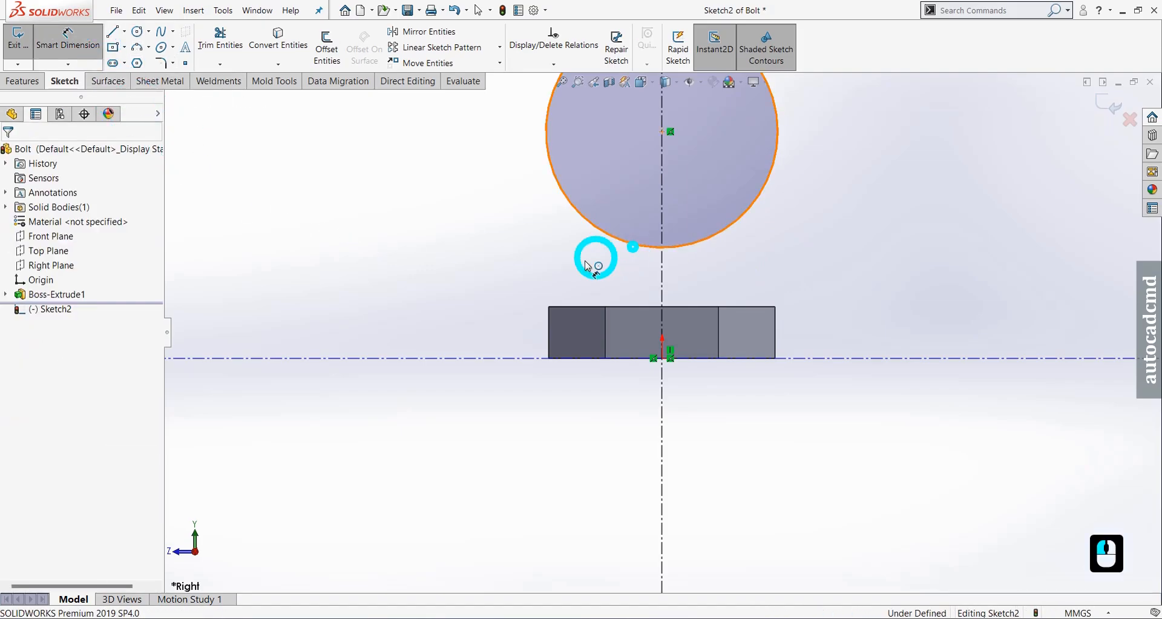
pyautogui.click(519, 269)
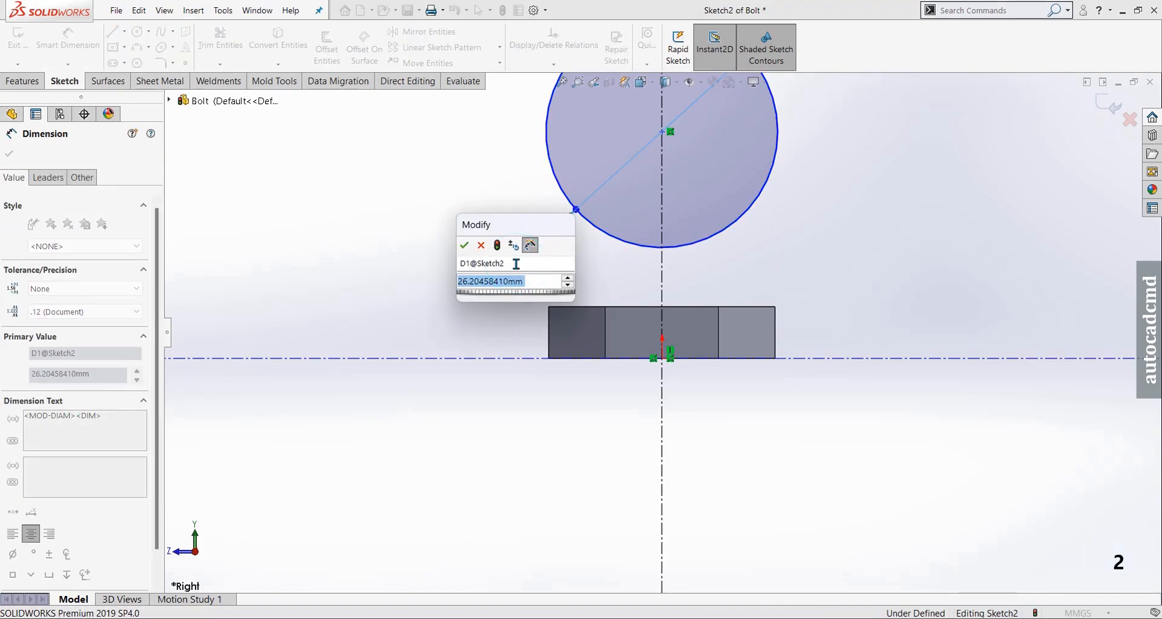
pyautogui.write('22.5*2')
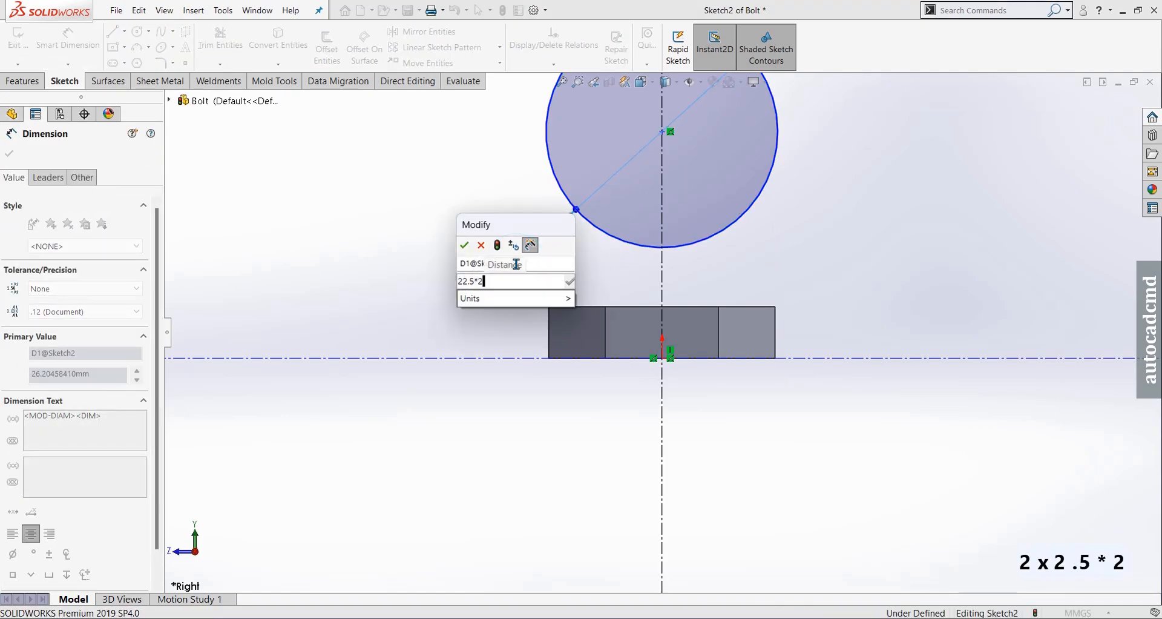
pyautogui.press('Return')
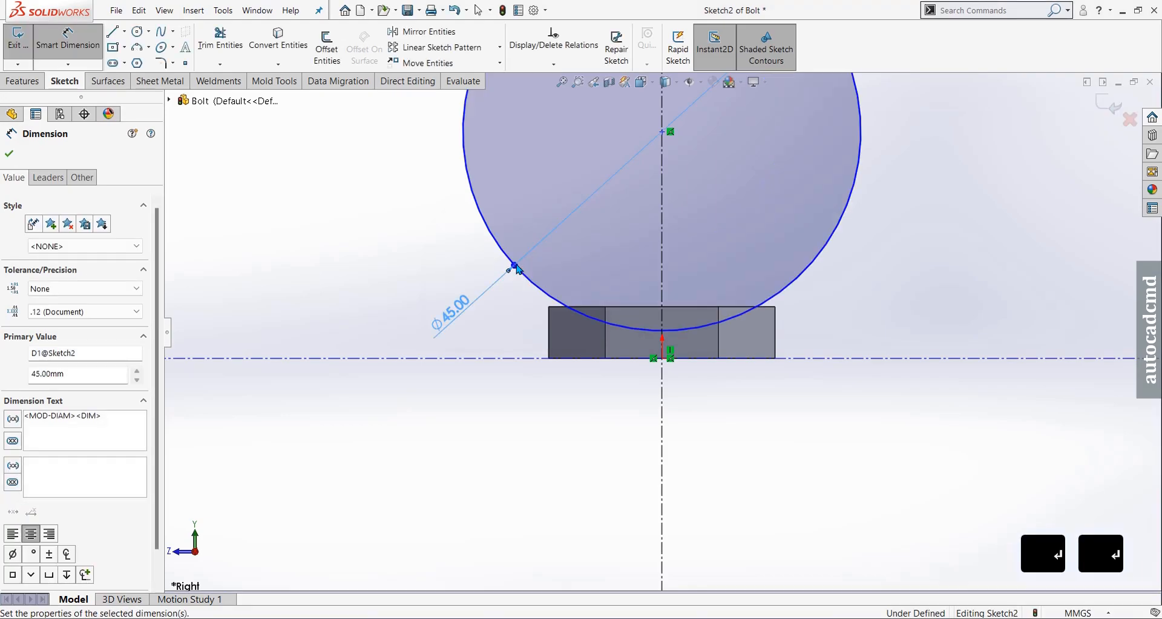
# Step: Dimension the vertical distance from the circle's centre to the bolt head's top edge as 19.58 mm
pyautogui.click(663, 132)
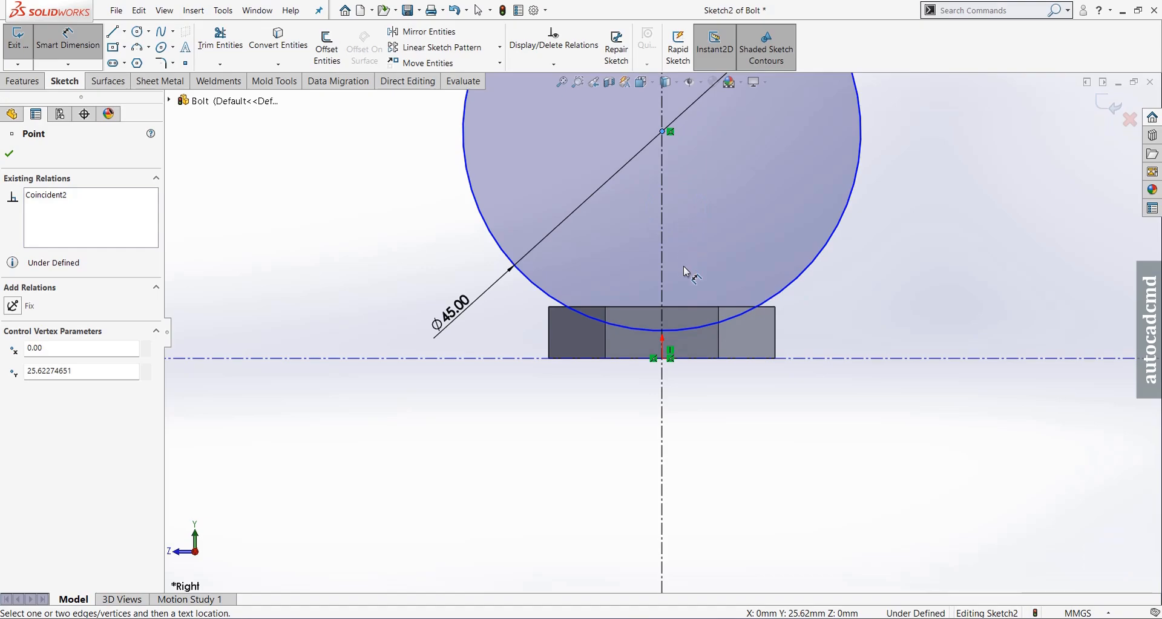
pyautogui.click(691, 307)
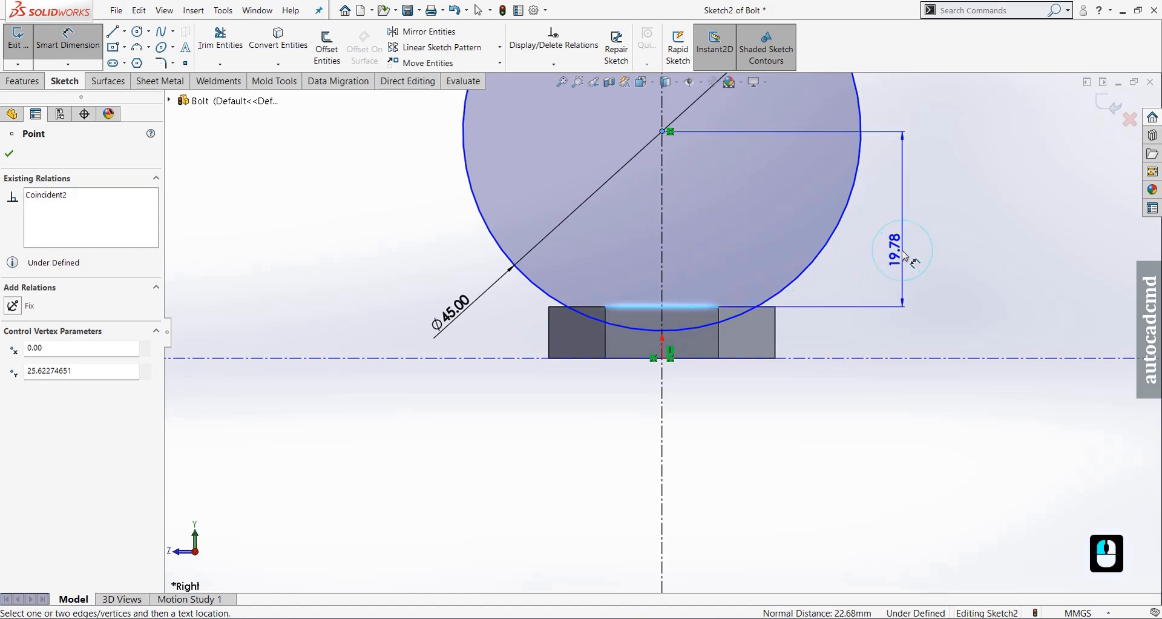
pyautogui.click(907, 257)
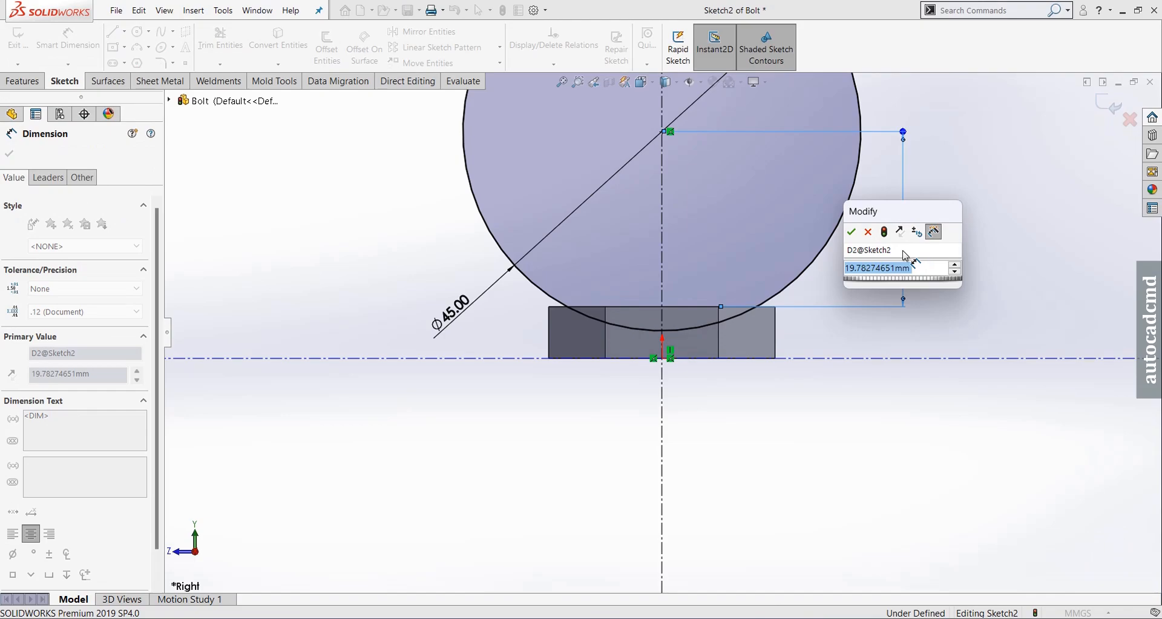
pyautogui.write('19')
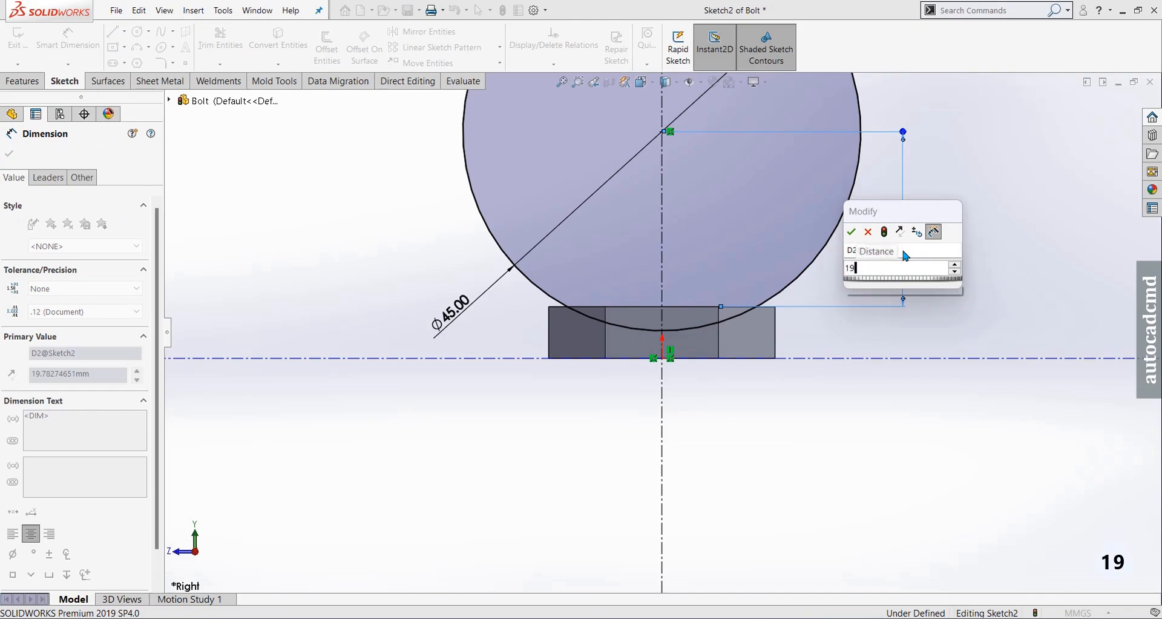
pyautogui.write('.58')
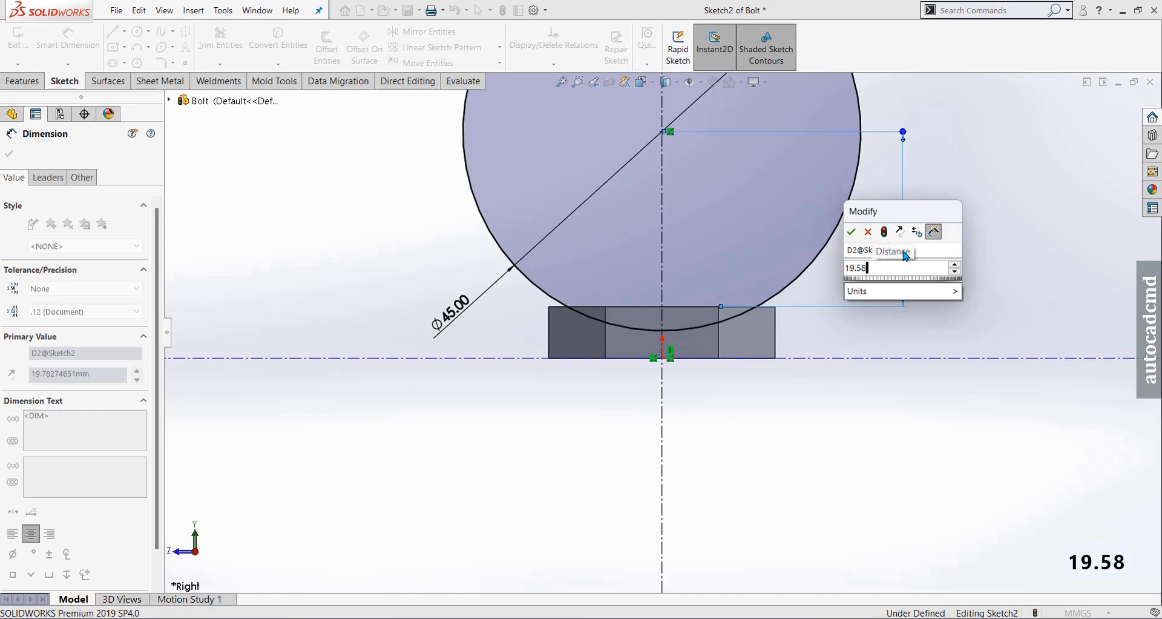
pyautogui.press('Return')
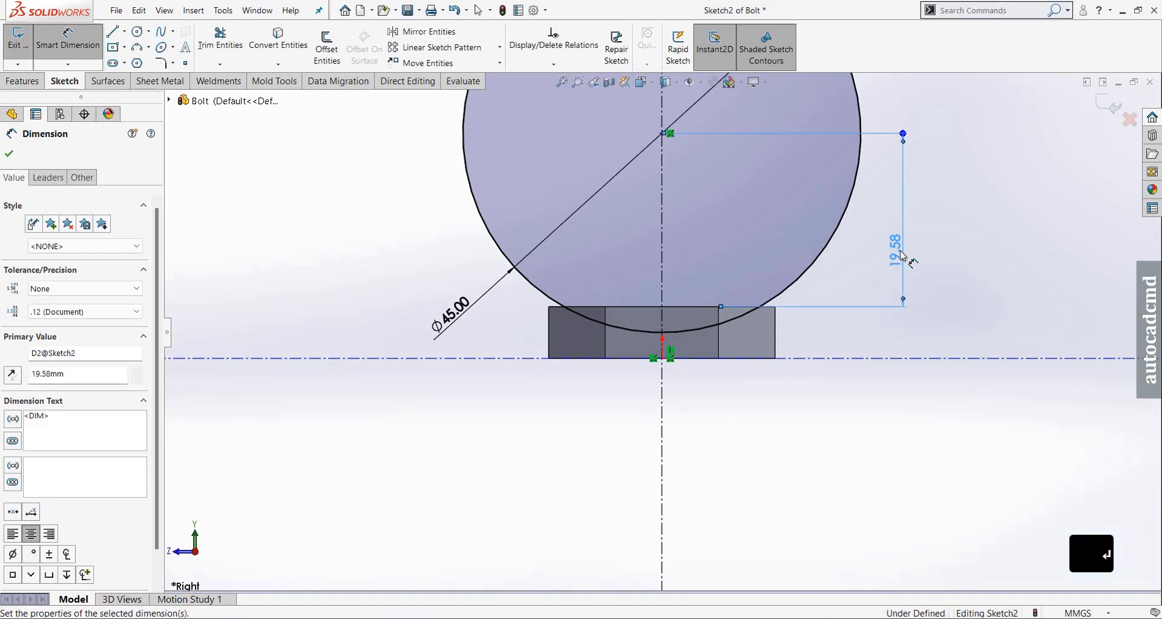
# Step: Draw a horizontal line along the bolt head's top edge, spanning from one outer corner to the other
pyautogui.scroll(3, 727, 330)
pyautogui.scroll(-1, 710, 221)
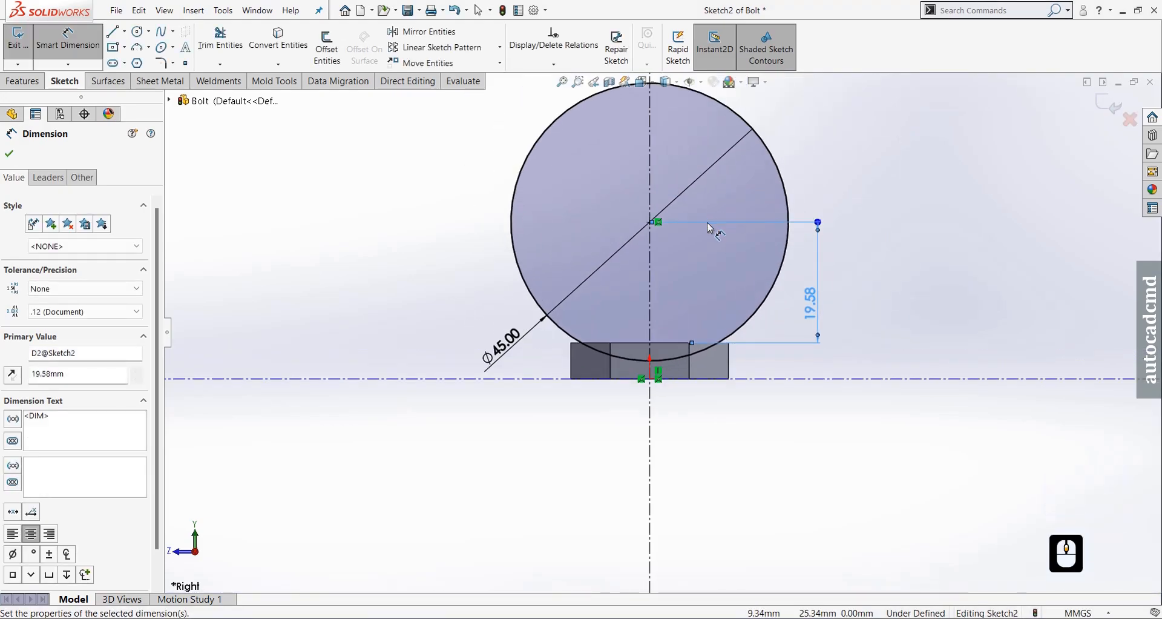
pyautogui.scroll(-1, 654, 347)
pyautogui.scroll(-1, 654, 347)
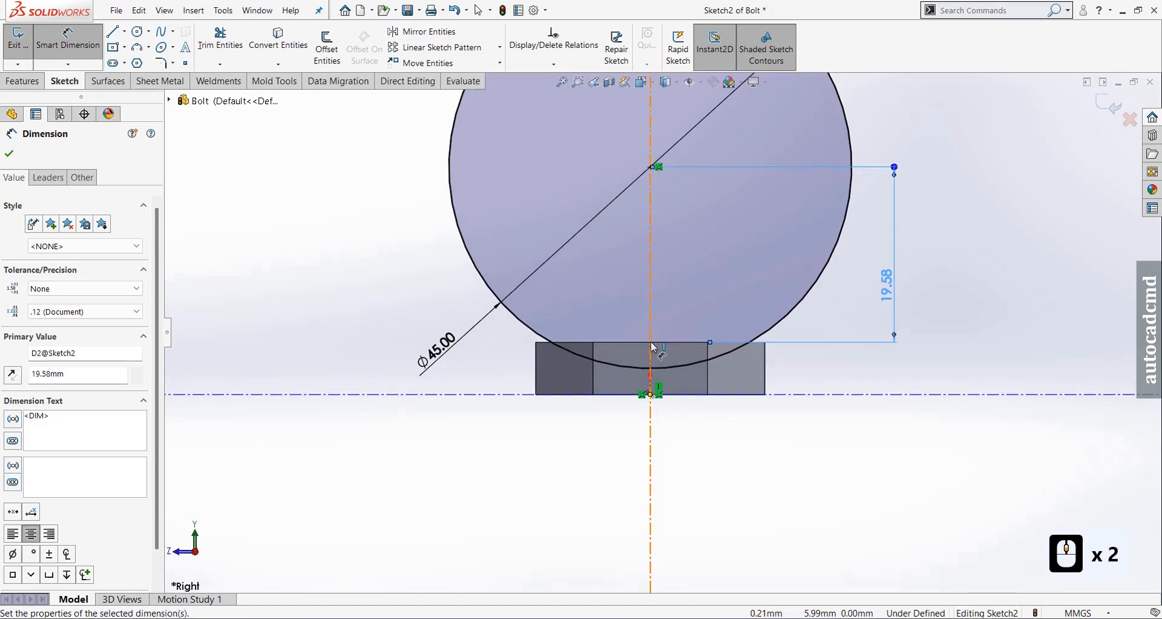
pyautogui.scroll(-1, 654, 347)
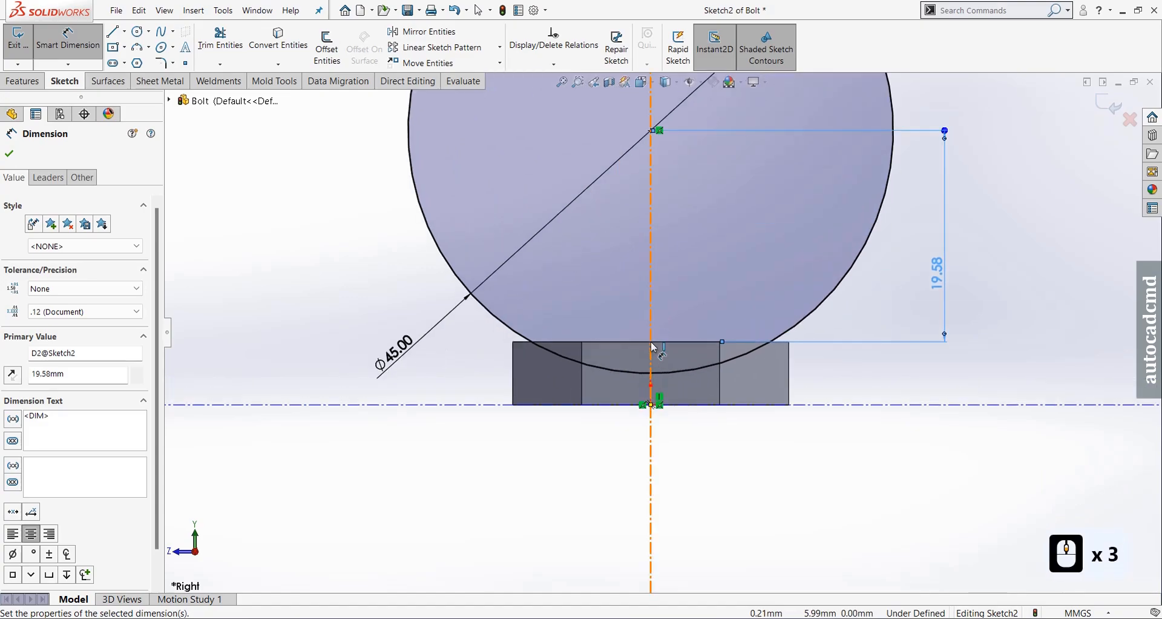
pyautogui.click(115, 36)
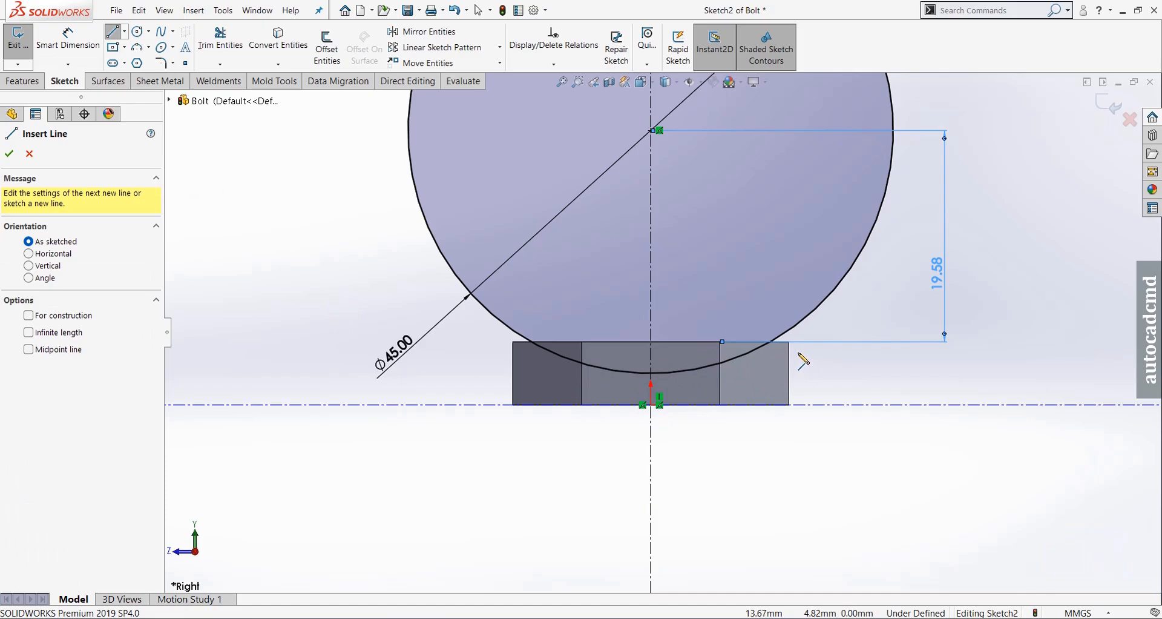
pyautogui.click(789, 343)
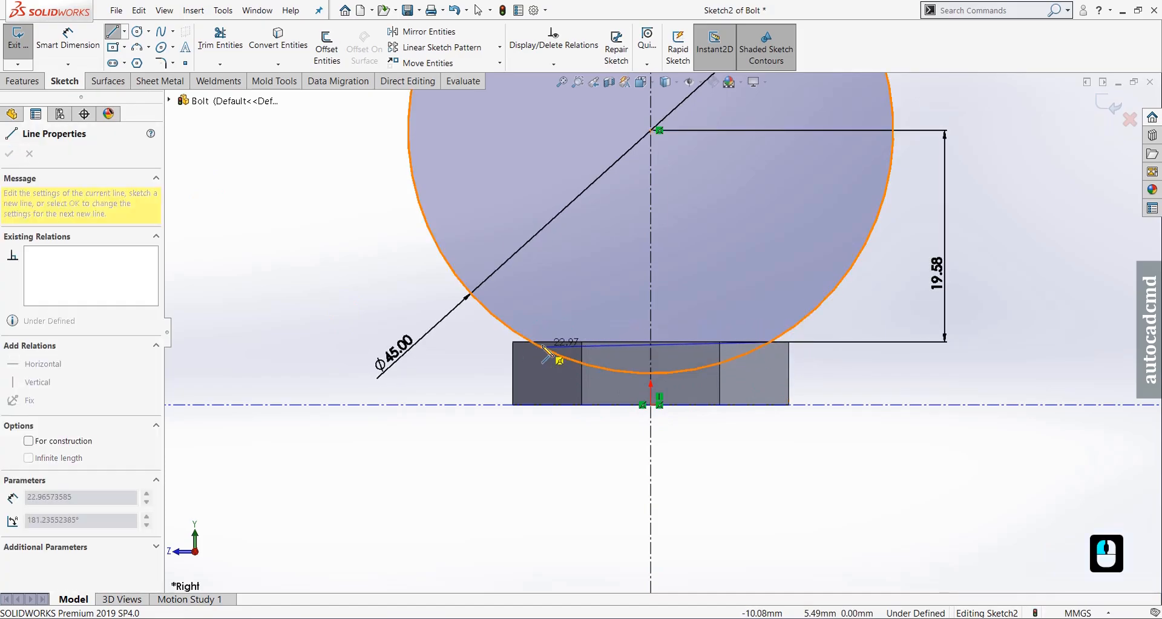
pyautogui.click(513, 343)
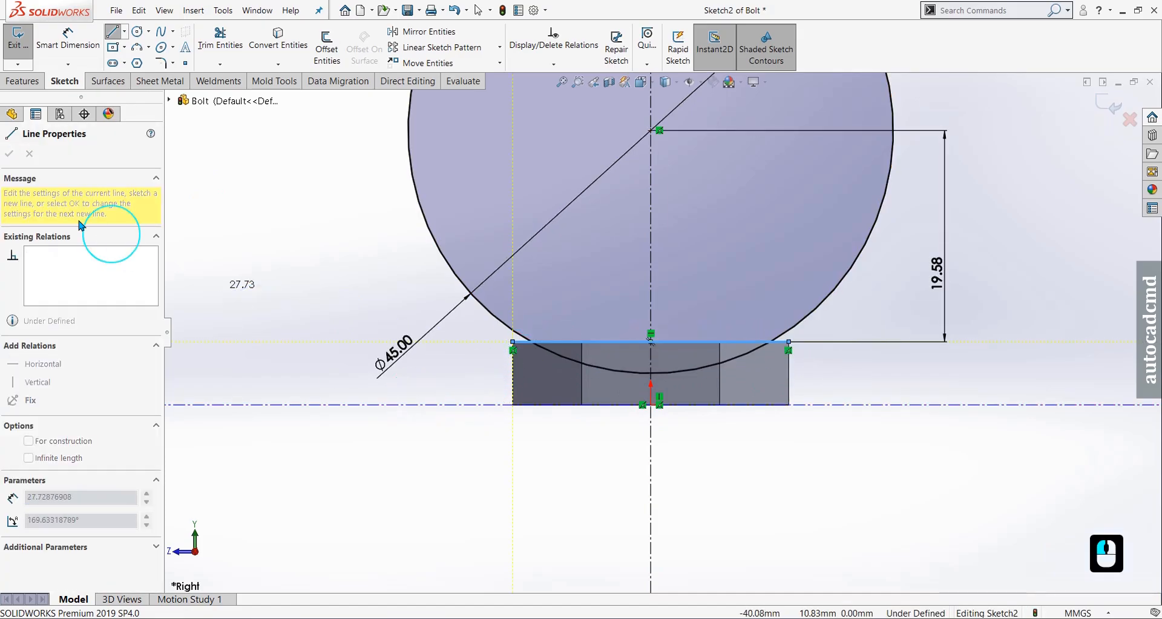
pyautogui.press('Escape')
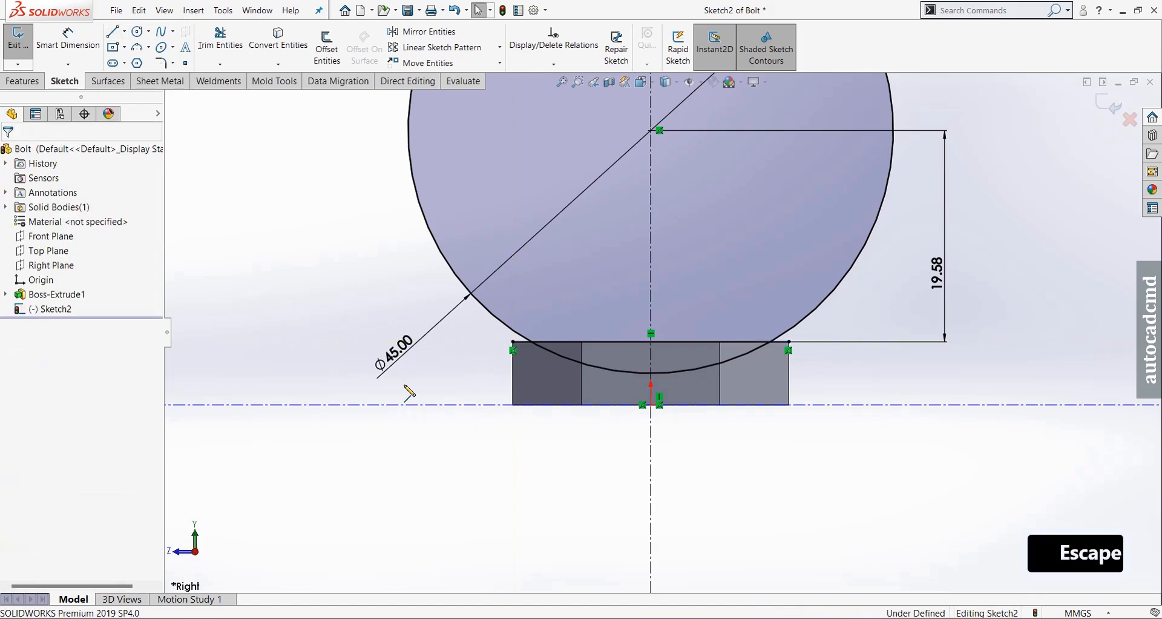
# Step: Trim the circle and top line to leave only the arc inside the head and its closing line, left of the vertical centreline
pyautogui.scroll(4, 615, 424)
pyautogui.scroll(-2, 772, 206)
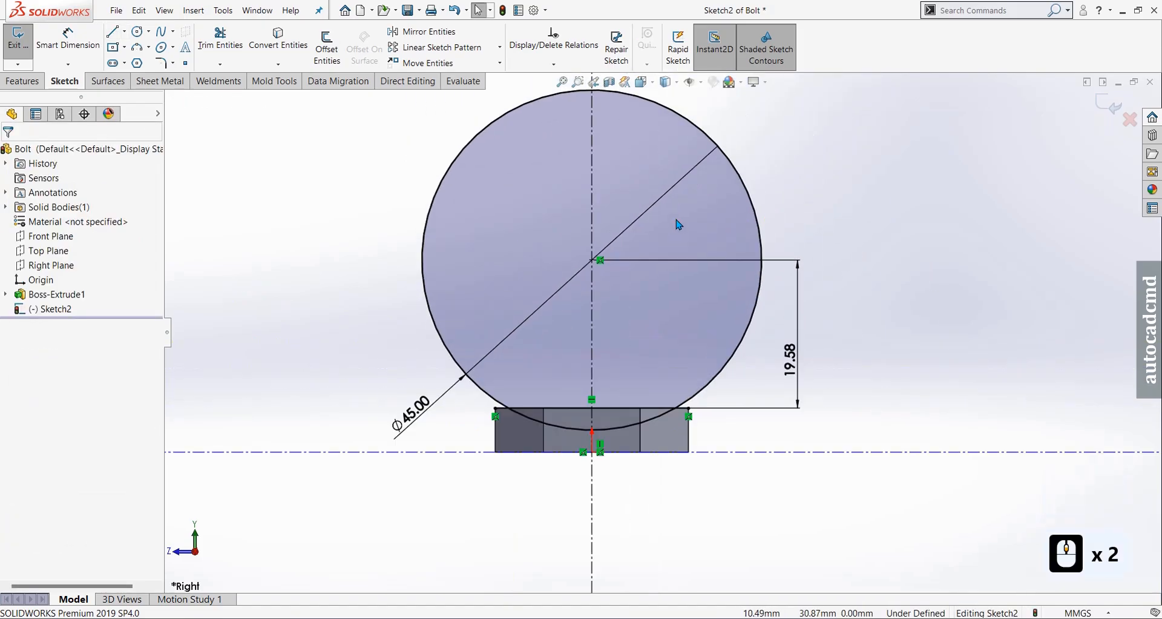
pyautogui.click(220, 40)
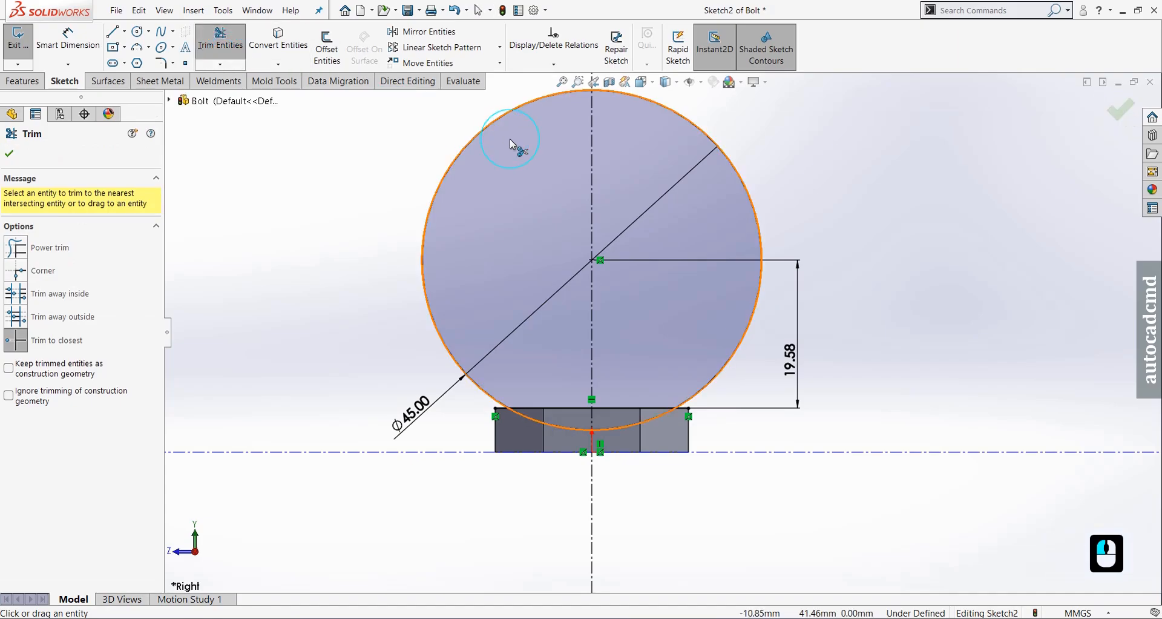
pyautogui.moveTo(511, 120)
pyautogui.mouseDown()
pyautogui.moveTo(592, 118)
pyautogui.moveTo(643, 98)
pyautogui.mouseUp()
pyautogui.scroll(-6, 611, 388)
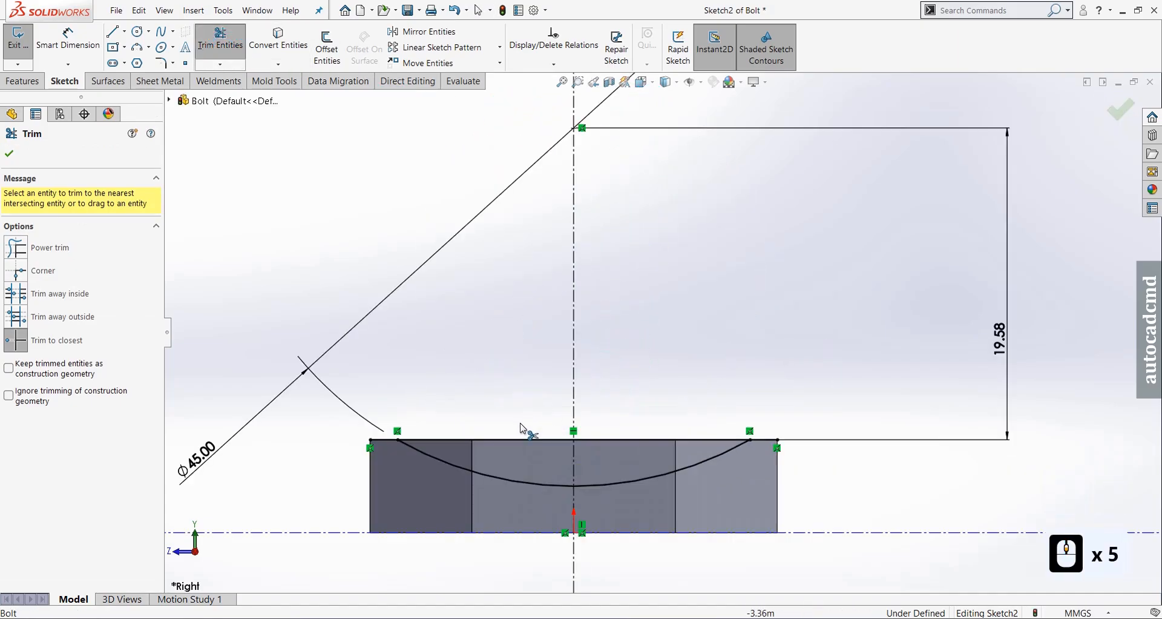
pyautogui.moveTo(374, 445)
pyautogui.mouseDown()
pyautogui.moveTo(298, 441)
pyautogui.moveTo(747, 479)
pyautogui.moveTo(813, 449)
pyautogui.moveTo(747, 467)
pyautogui.moveTo(678, 437)
pyautogui.moveTo(687, 482)
pyautogui.moveTo(611, 448)
pyautogui.mouseUp()
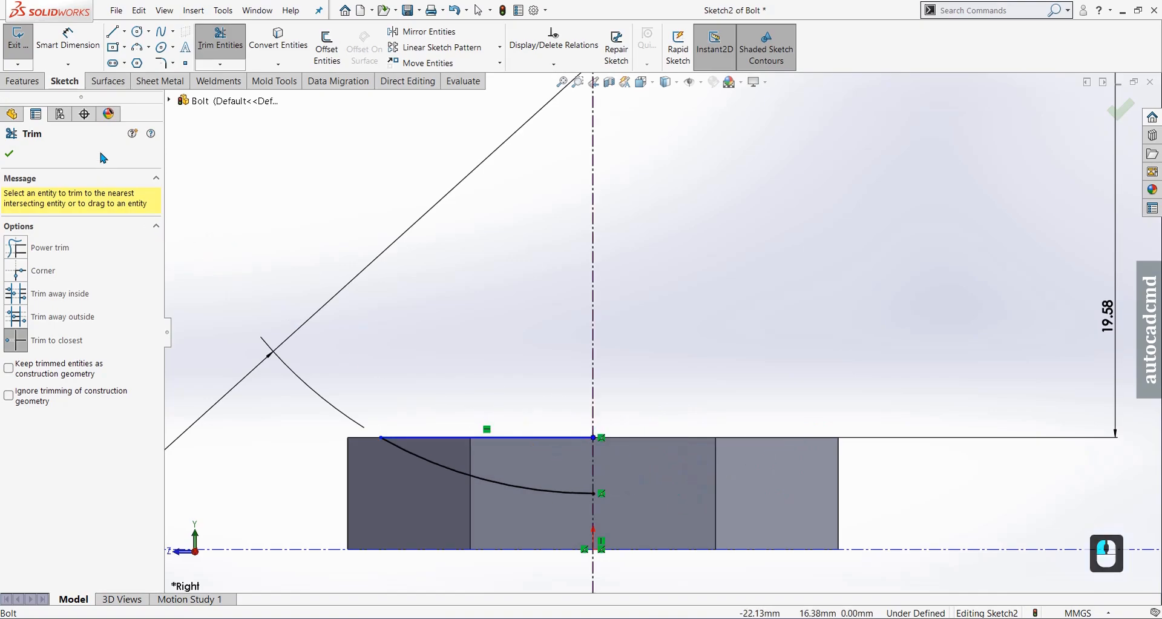
pyautogui.click(12, 157)
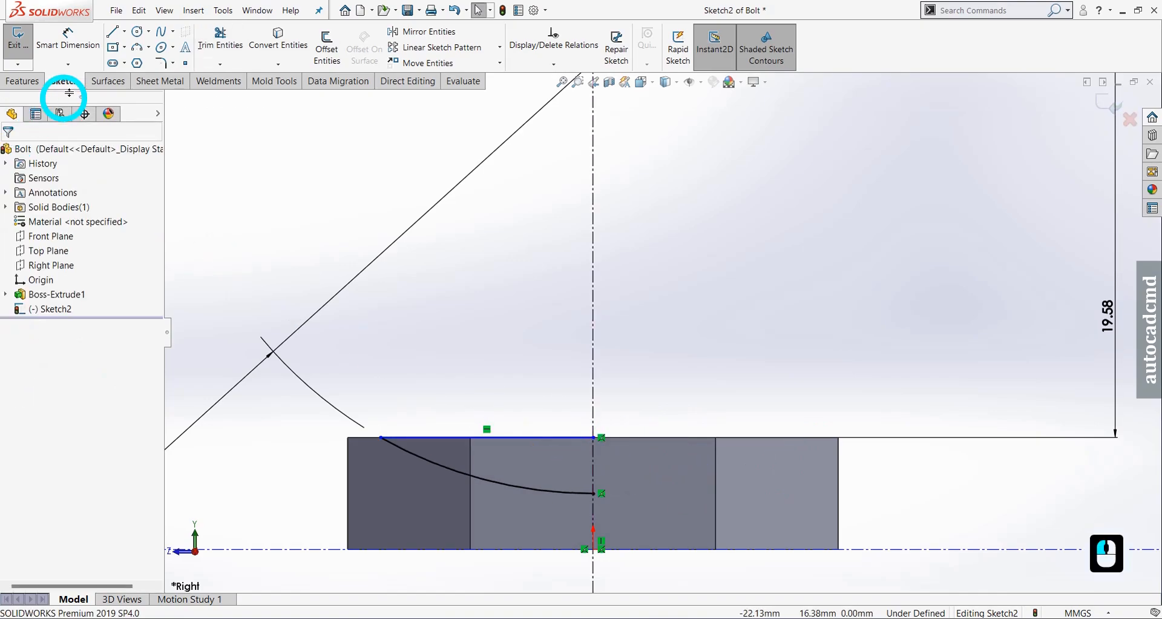
# Step: Close the profile with a vertical line about 2.92 mm long on the centreline, from the arc's lower end to the top line
pyautogui.click(112, 31)
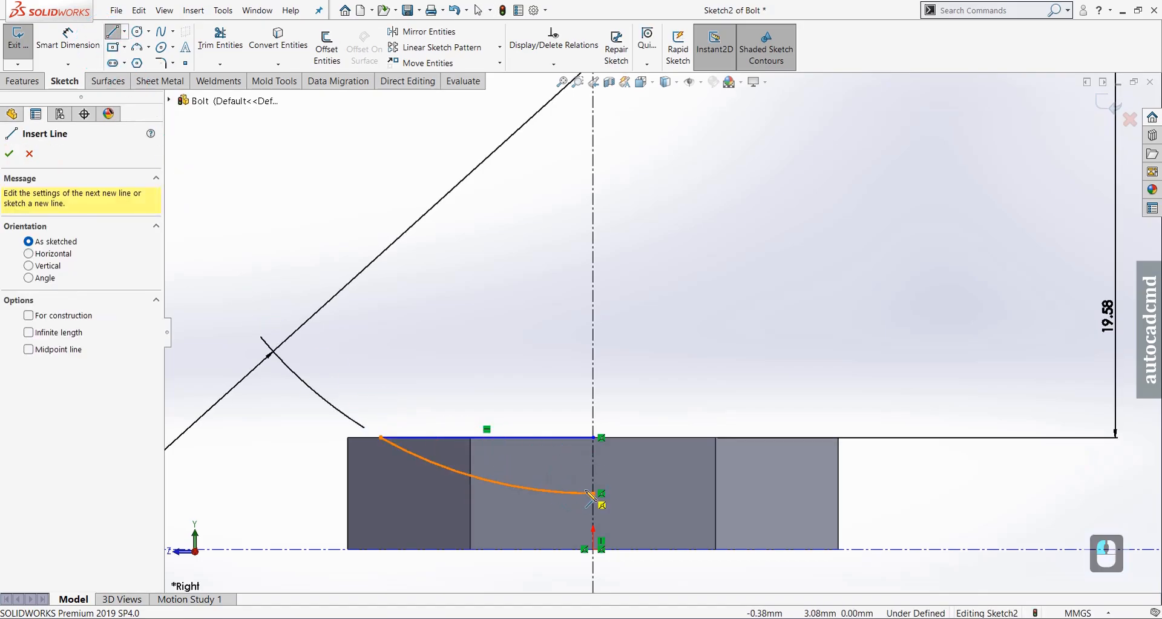
pyautogui.moveTo(593, 492); pyautogui.dragTo(596, 437)
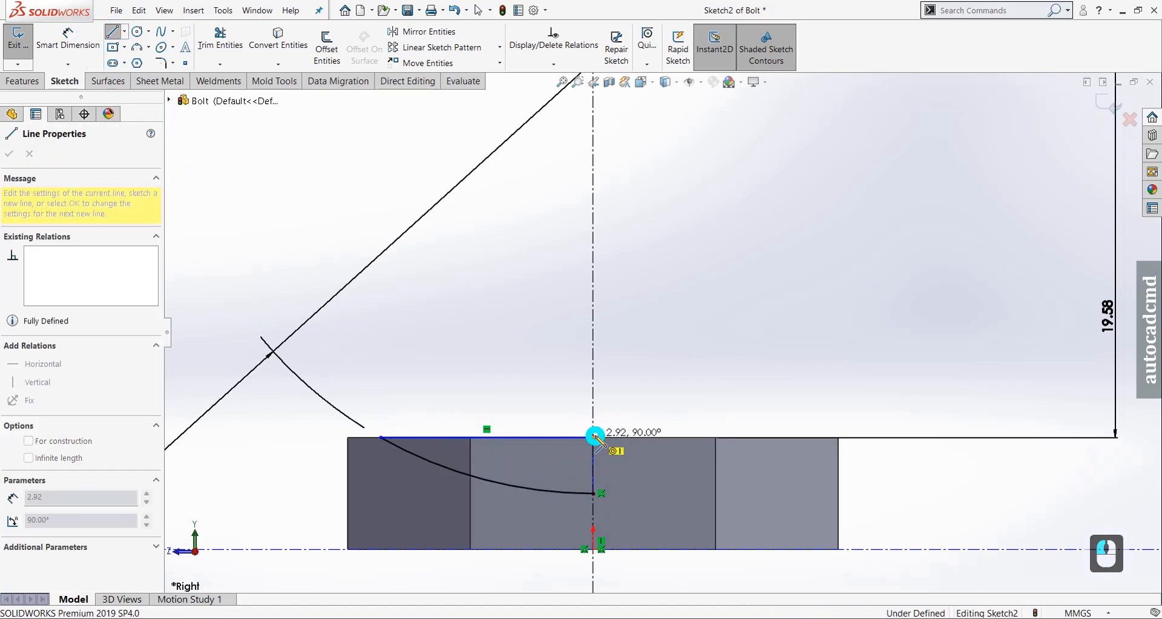
pyautogui.press('Escape')
pyautogui.press('Escape')
pyautogui.press('Escape')
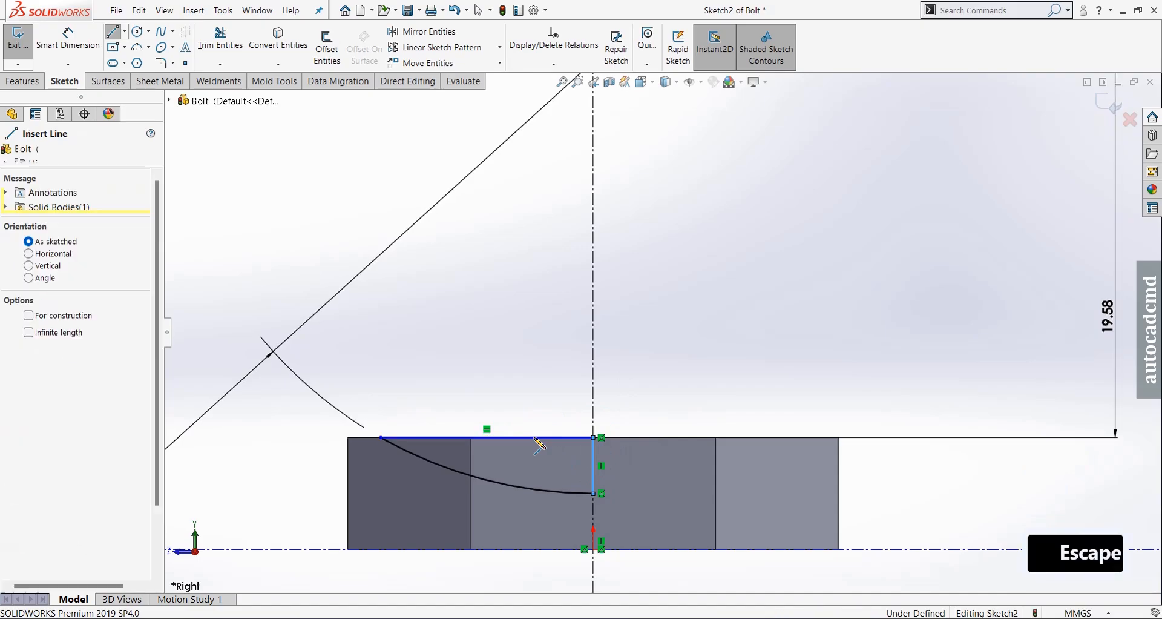
# Step: Make the profile's top line collinear with the bolt head's top edge
pyautogui.click(544, 438)
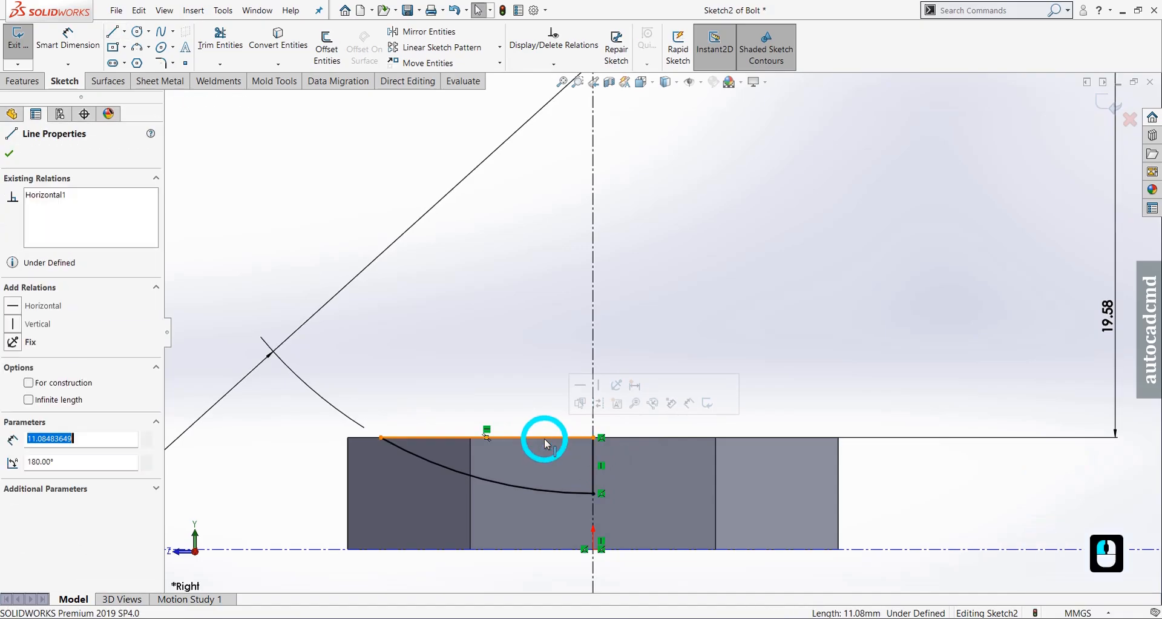
pyautogui.keyDown('ctrl'); pyautogui.click(646, 438); pyautogui.keyUp('ctrl')
pyautogui.click(682, 391)
pyautogui.click(734, 273)
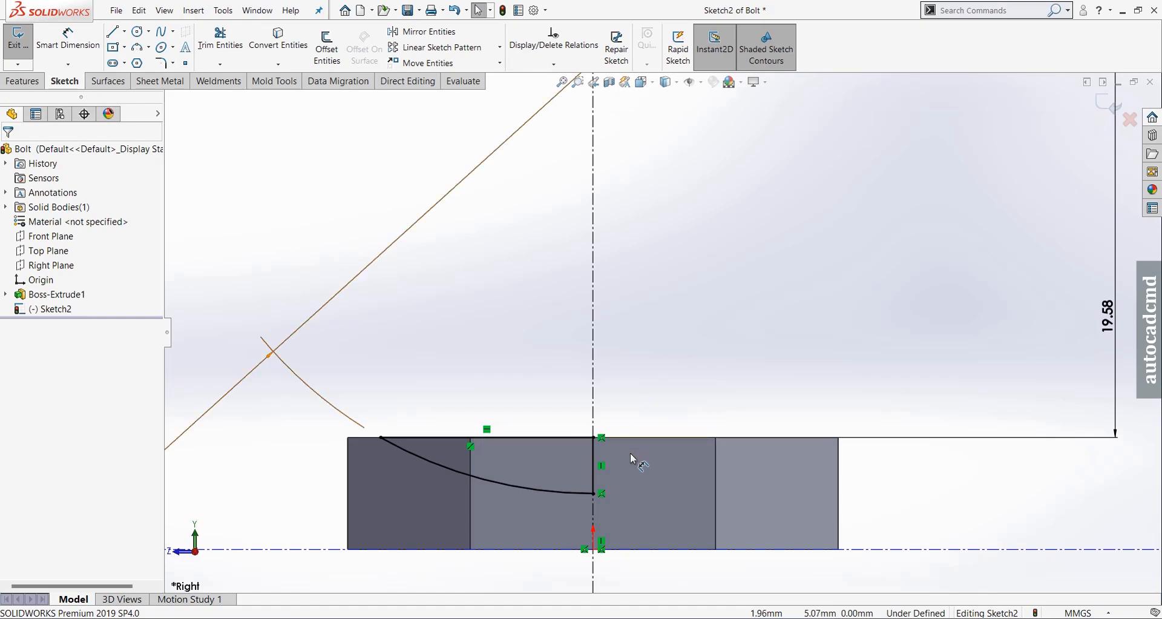
# Step: Create a Revolved Cut of the arc profile through 360° about the vertical centreline
pyautogui.middleClick(572, 520)
pyautogui.middleClick(571, 519)
pyautogui.scroll(-1, 467, 460)
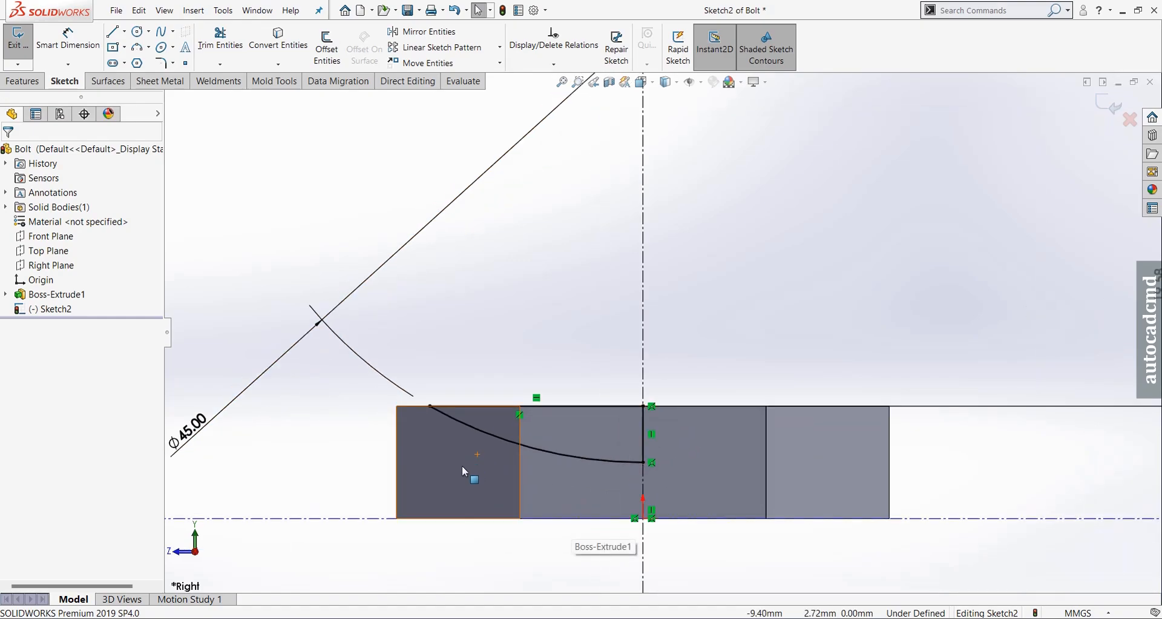
pyautogui.click(24, 85)
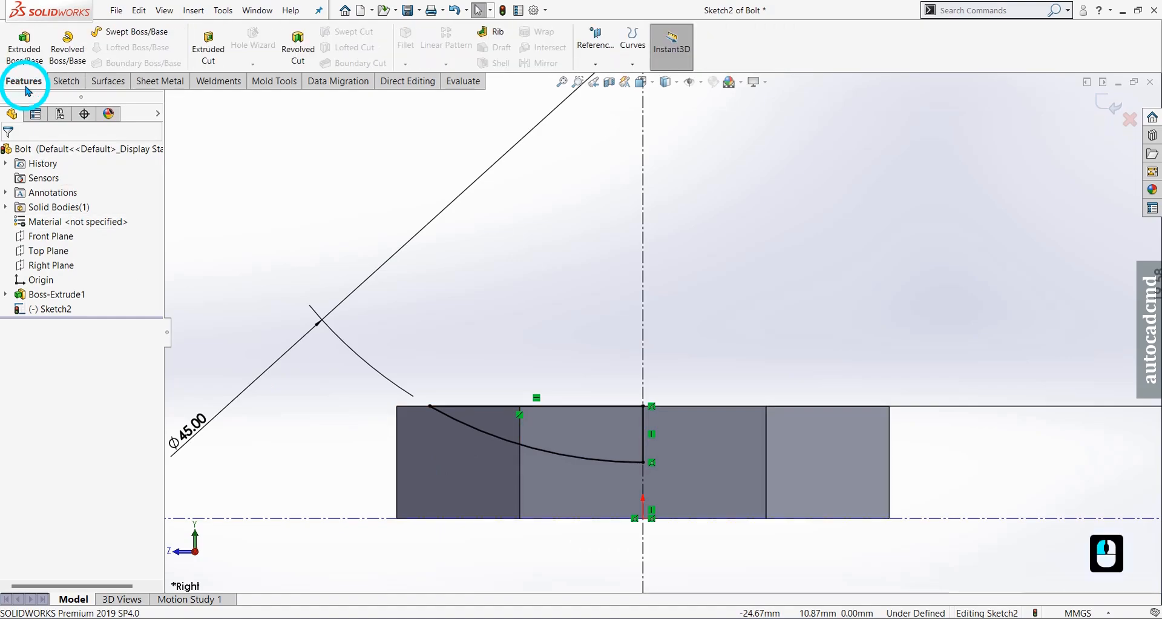
pyautogui.click(298, 49)
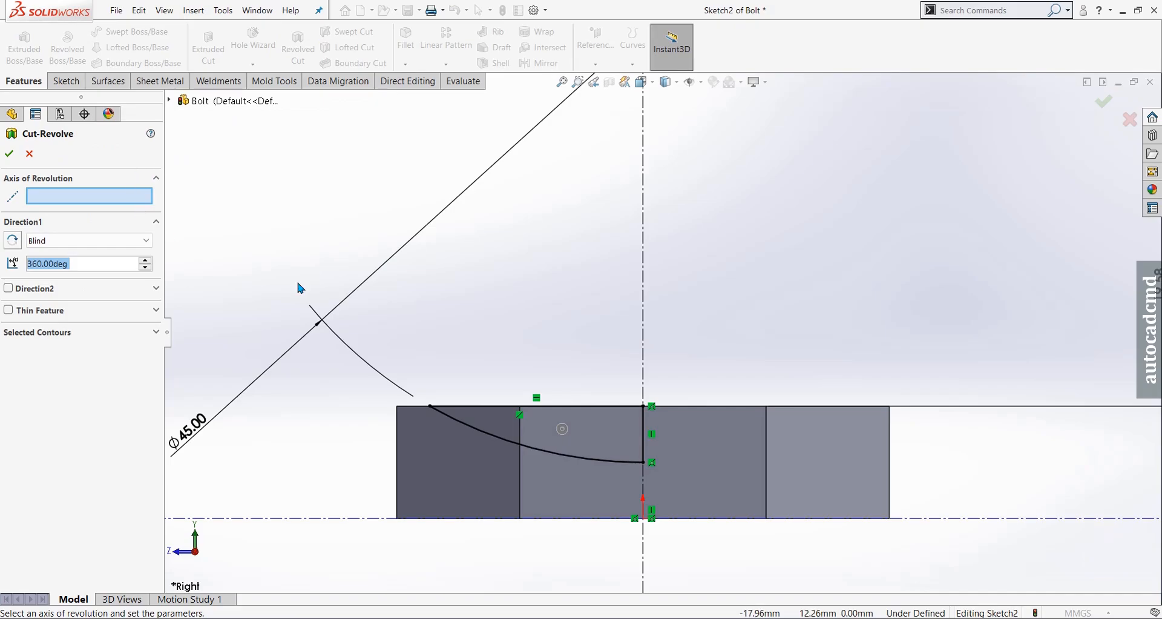
pyautogui.click(643, 232)
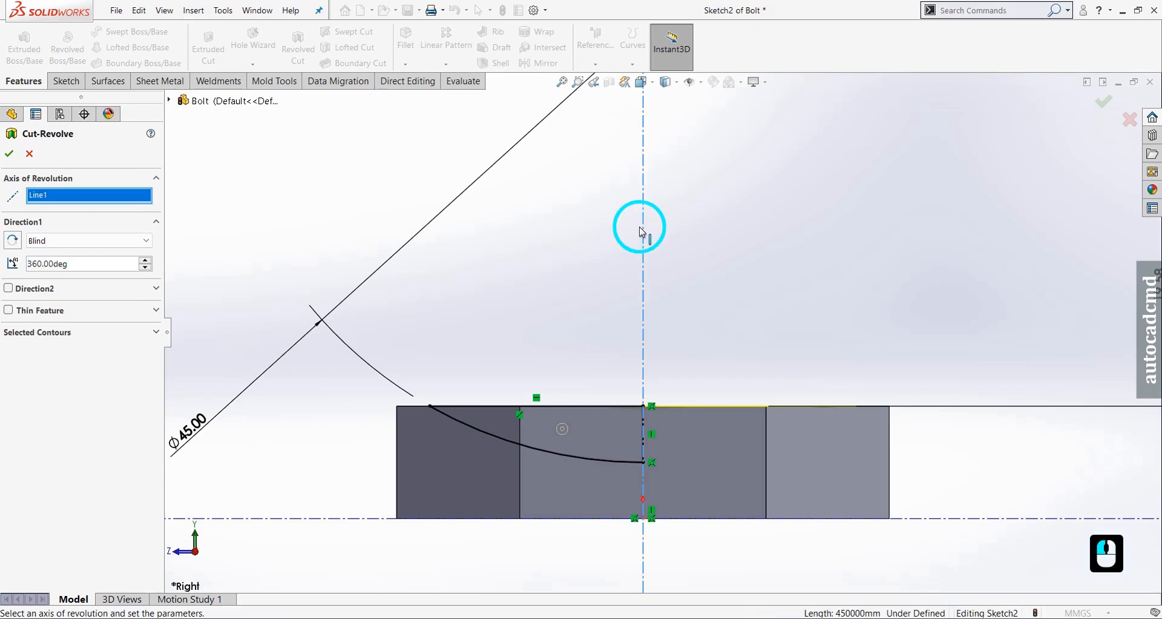
pyautogui.rightClick(631, 226)
pyautogui.moveTo(610, 338); pyautogui.dragTo(600, 437, button='middle')
pyautogui.click(891, 375)
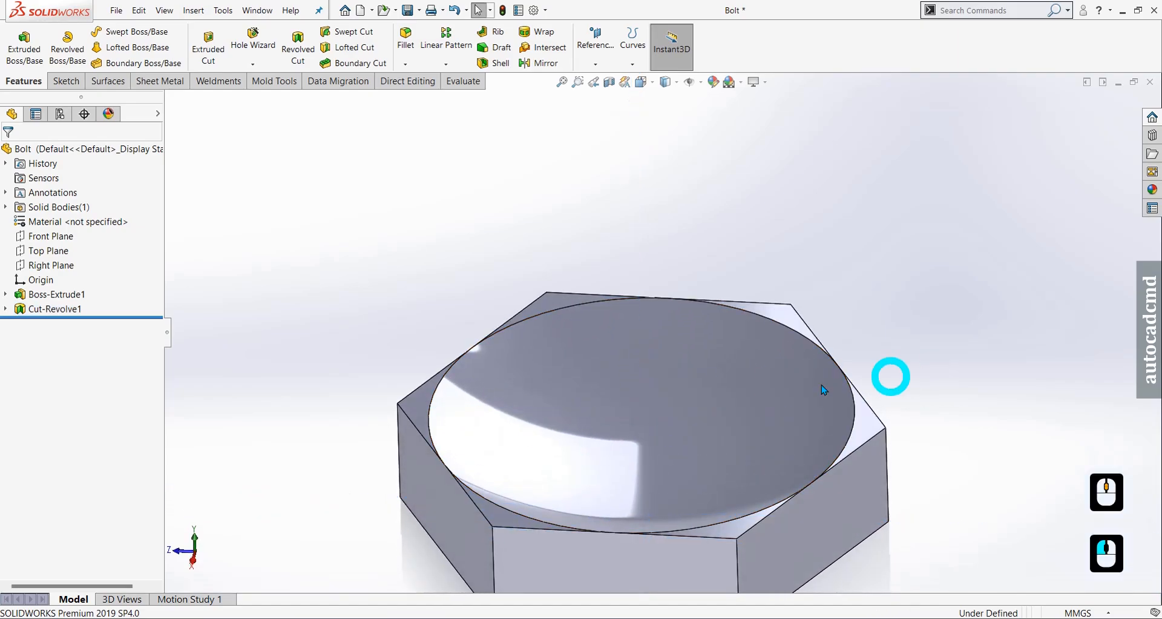
# Step: Inspect the dished cut in the bolt head and start a new sketch on the Right Plane
pyautogui.scroll(-2, 521, 358)
pyautogui.scroll(-3, 544, 360)
pyautogui.scroll(6, 587, 368)
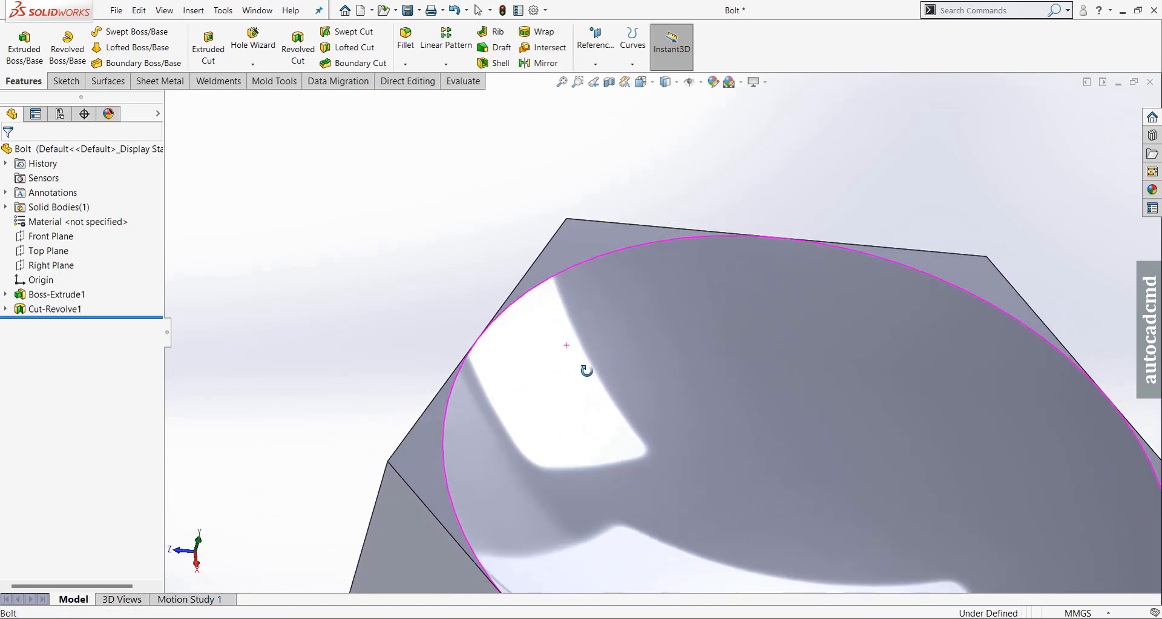
pyautogui.scroll(5, 669, 373)
pyautogui.moveTo(669, 373); pyautogui.dragTo(379, 344, button='middle')
pyautogui.click(70, 276)
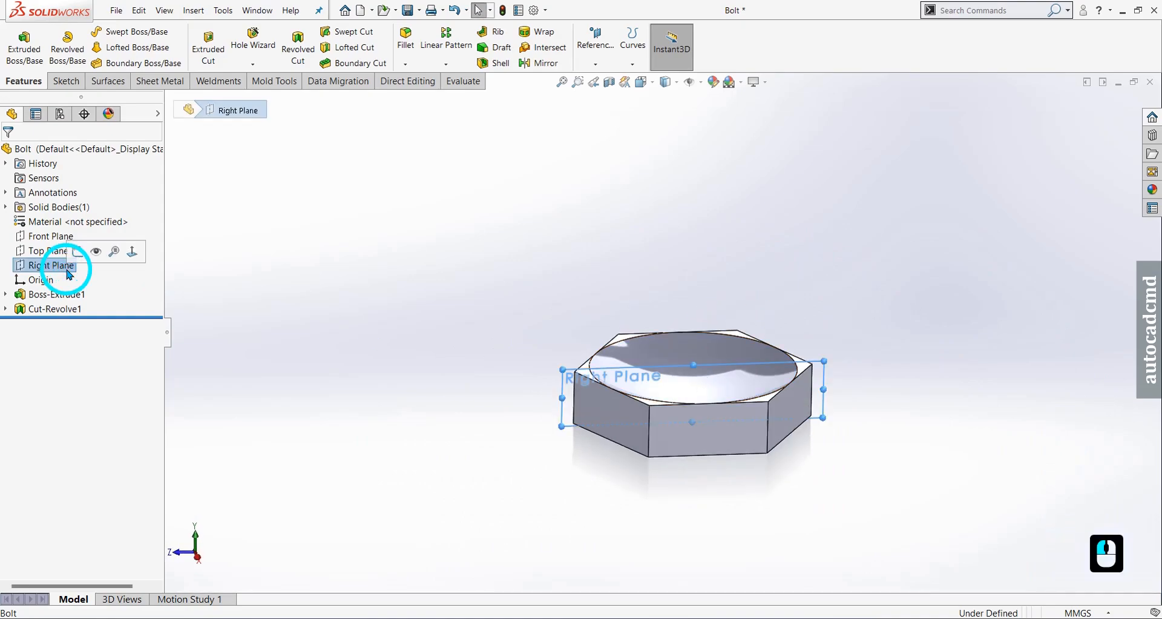
pyautogui.click(78, 256)
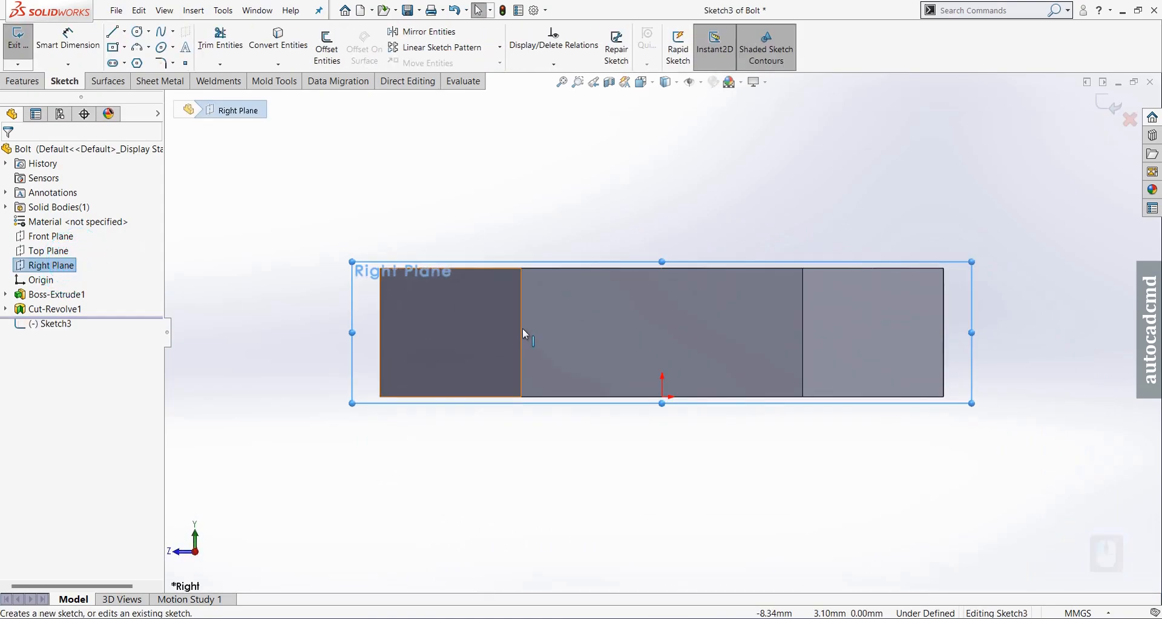
pyautogui.scroll(-2, 692, 277)
pyautogui.click(425, 207)
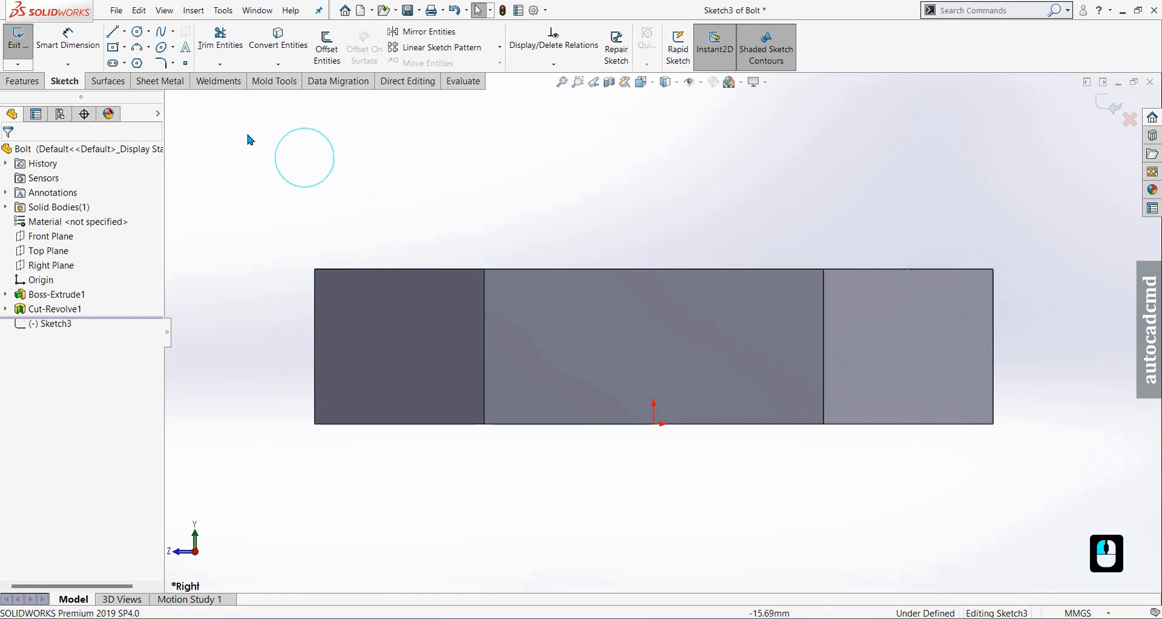
# Step: Draw an infinite-length vertical construction line through the origin
pyautogui.click(113, 32)
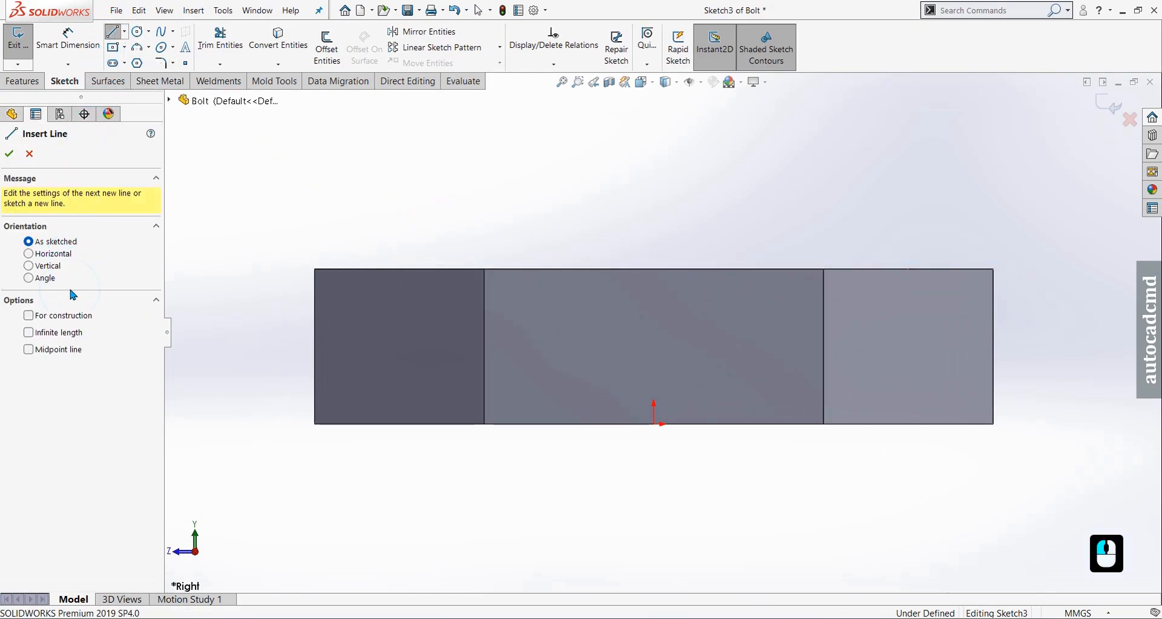
pyautogui.click(66, 319)
pyautogui.click(60, 332)
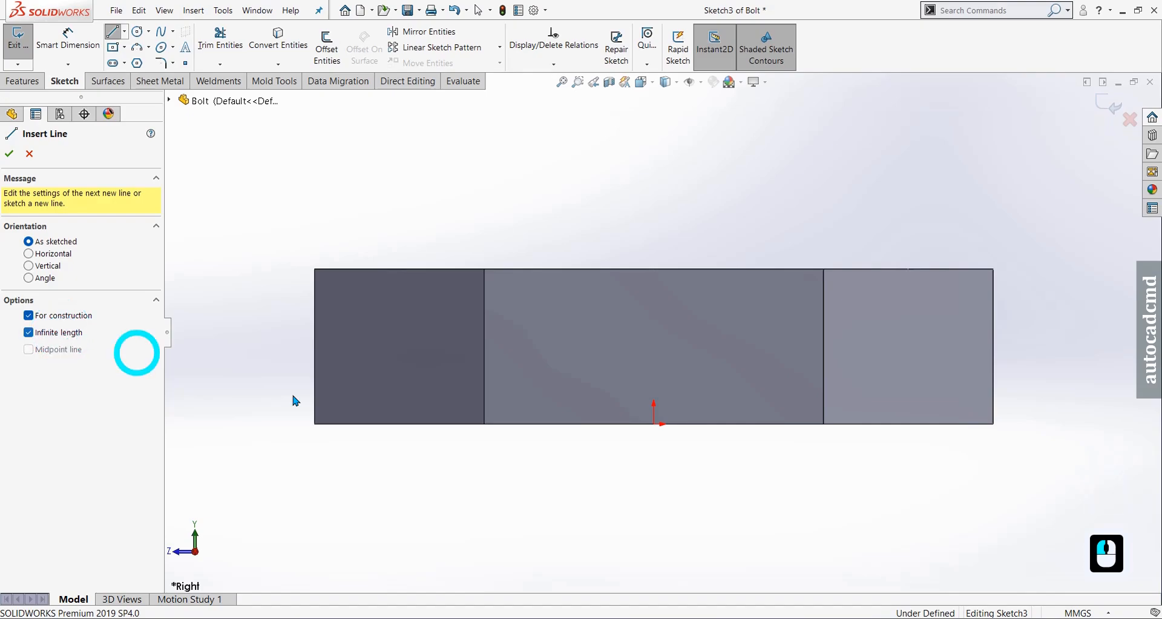
pyautogui.click(655, 424)
pyautogui.doubleClick(655, 424)
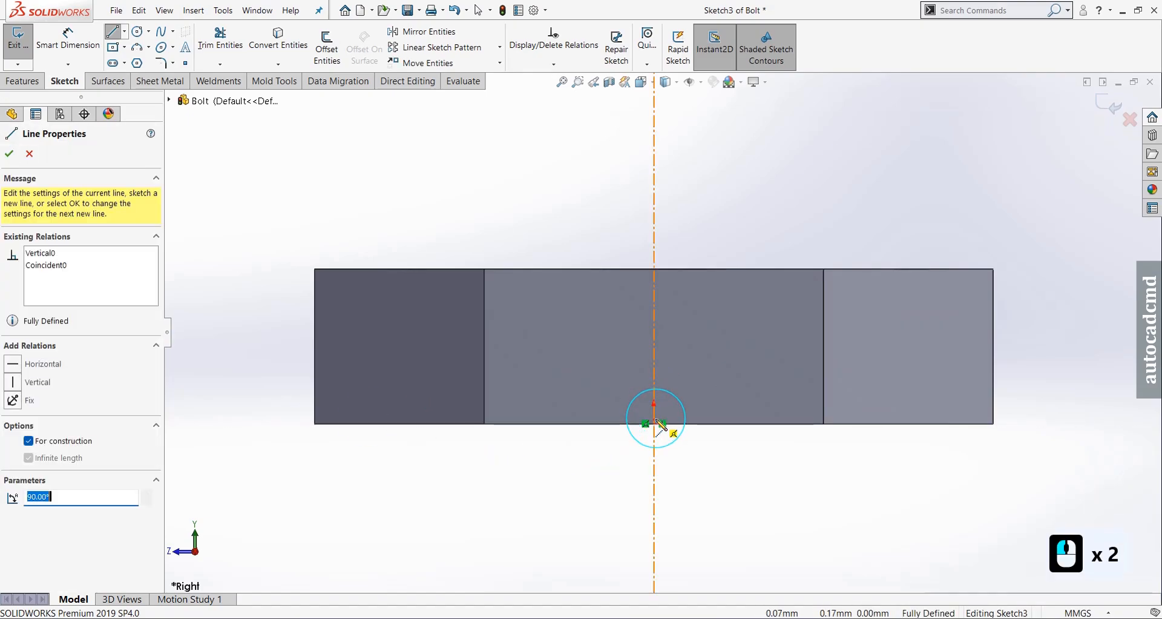
# Step: Draw an infinite-length horizontal construction line through the origin along the bolt head's lower edge
pyautogui.click(654, 423)
pyautogui.click(698, 424)
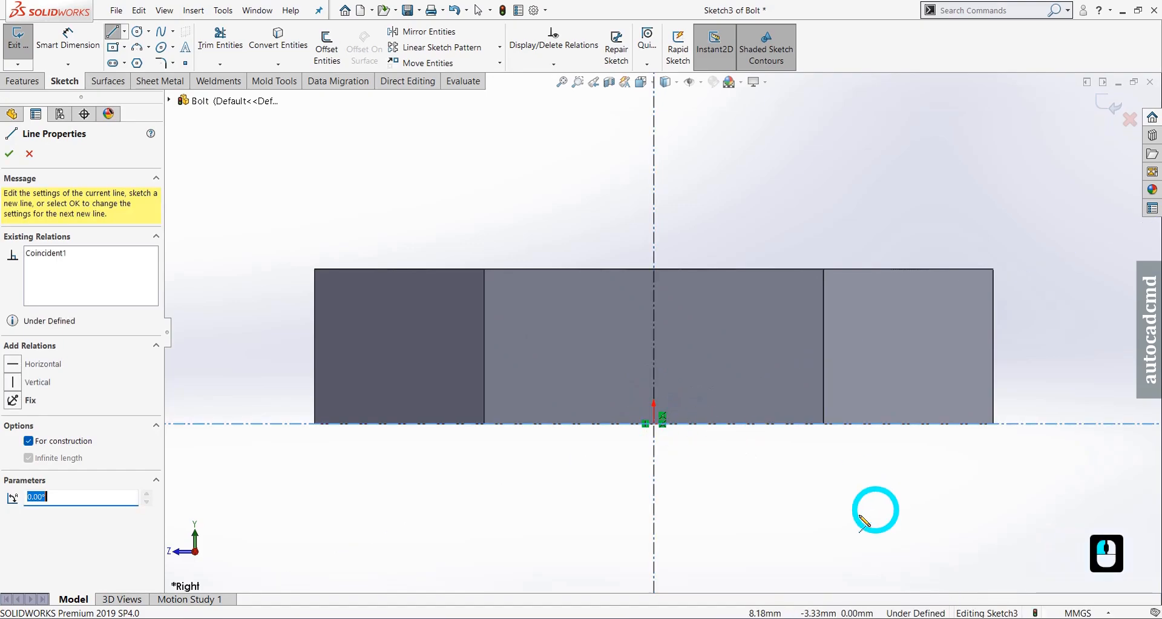
pyautogui.click(9, 153)
pyautogui.click(76, 57)
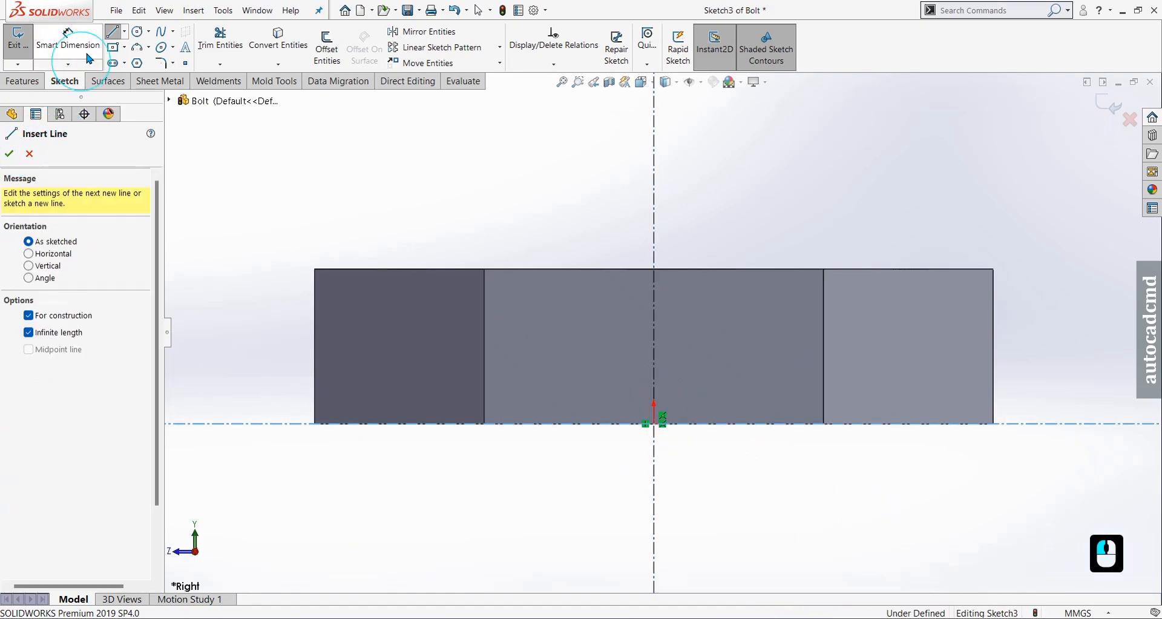
# Step: Sketch a closed right triangle about 2.11 mm wide and 1.01 mm high in the upper corner of the head's outer side edge
pyautogui.click(113, 31)
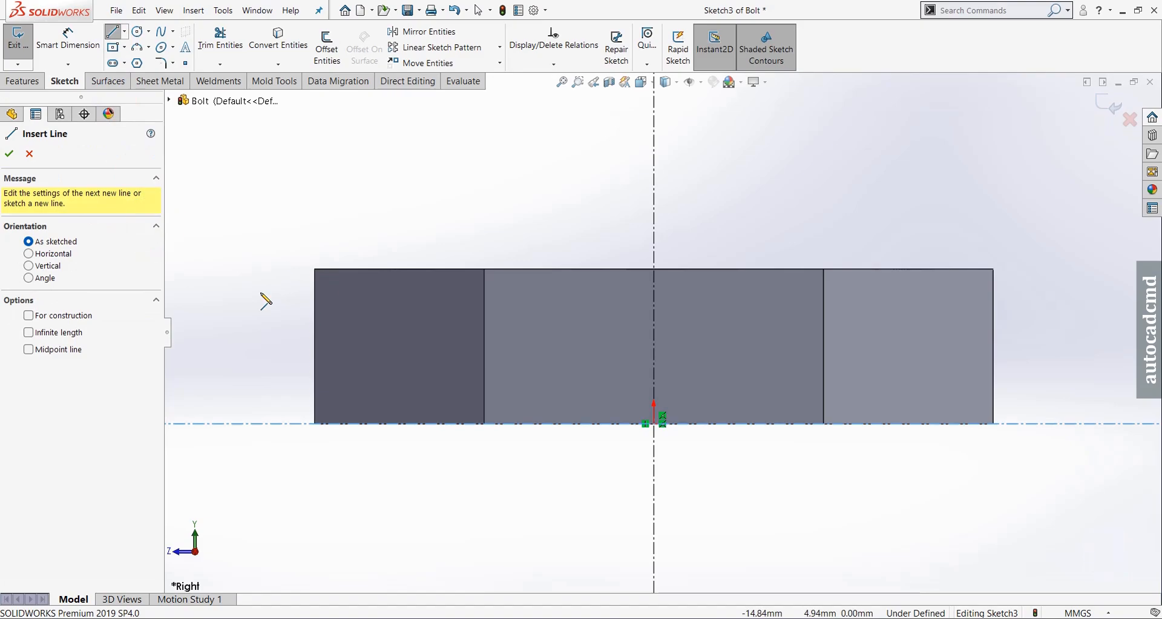
pyautogui.click(316, 296)
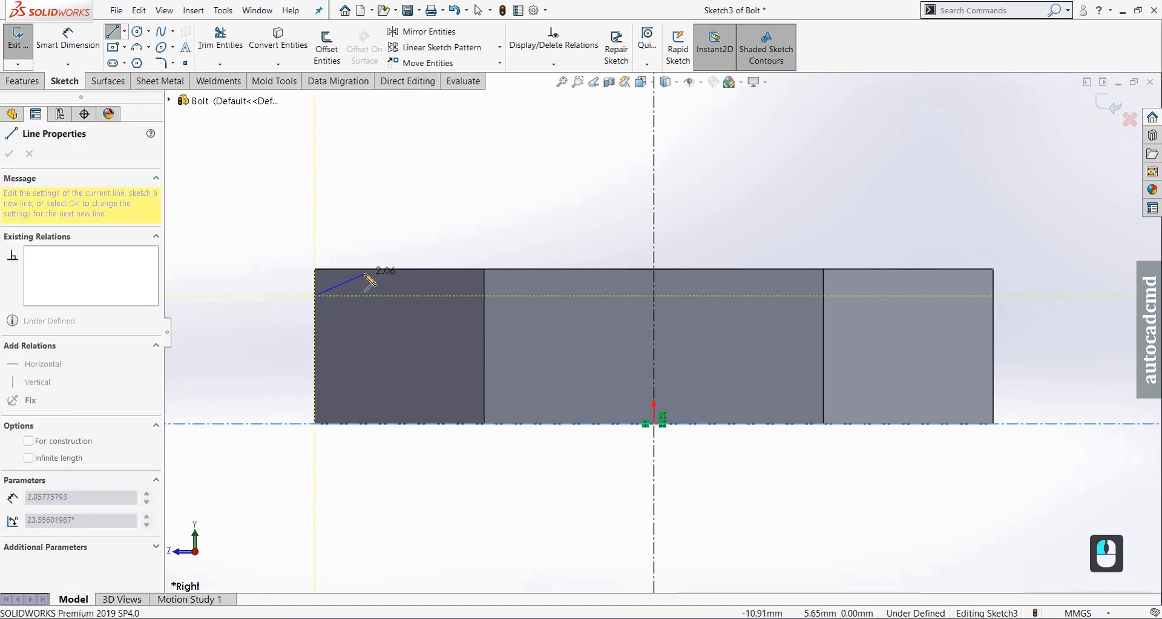
pyautogui.click(370, 270)
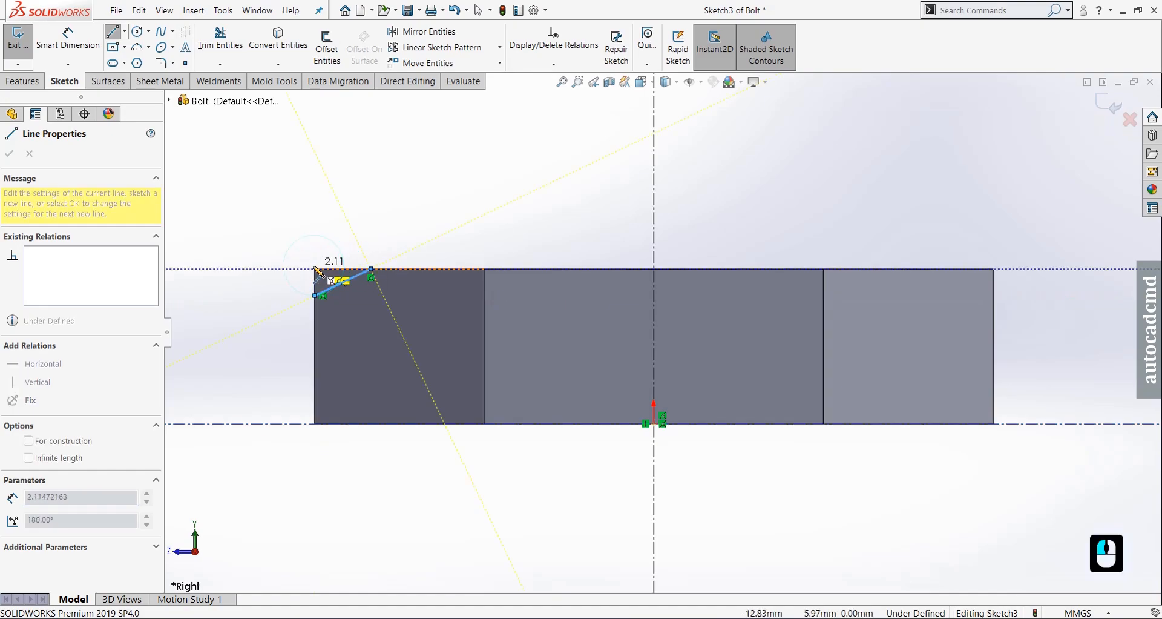
pyautogui.click(315, 268)
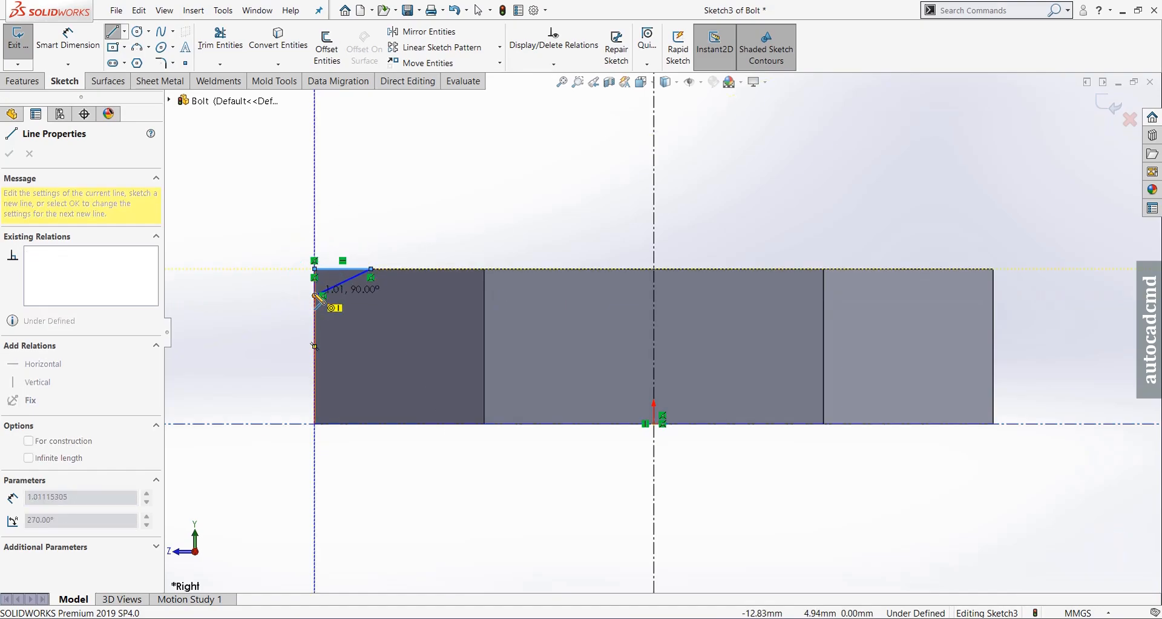
pyautogui.click(315, 295)
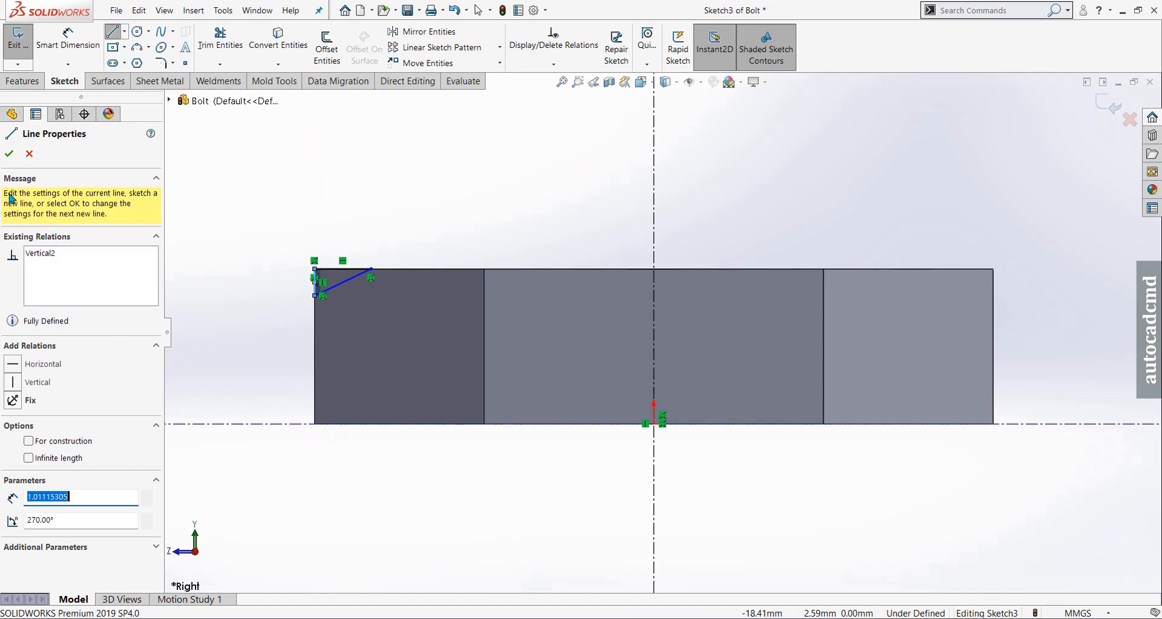
pyautogui.click(9, 154)
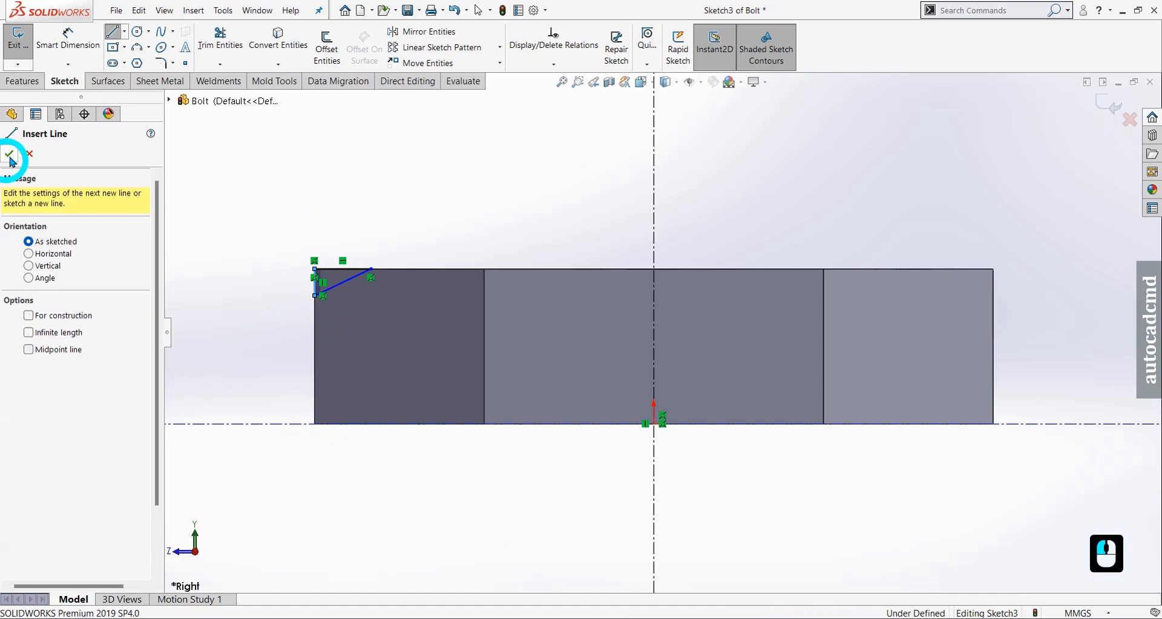
# Step: Dimension the triangle's horizontal top side to 1.72 mm
pyautogui.click(68, 52)
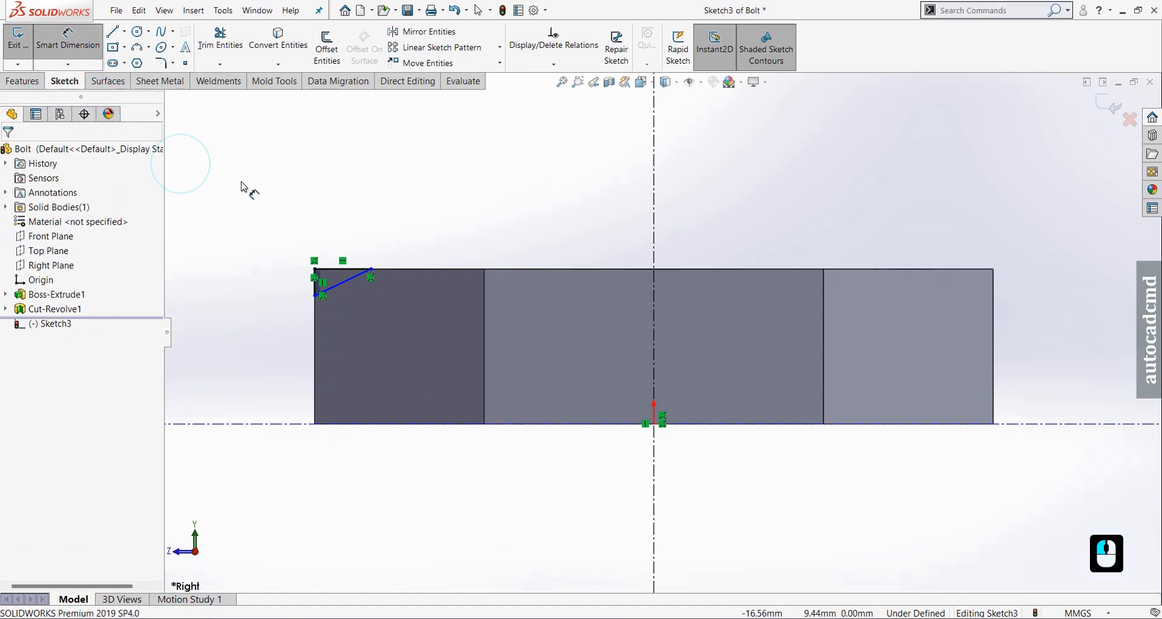
pyautogui.click(343, 268)
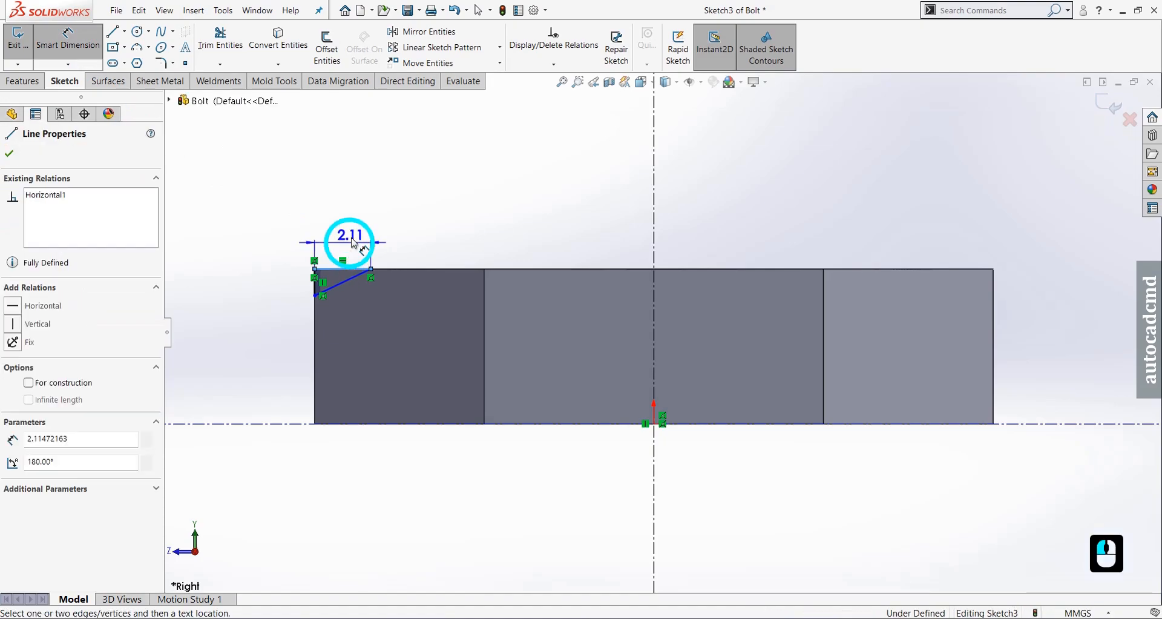
pyautogui.click(357, 236)
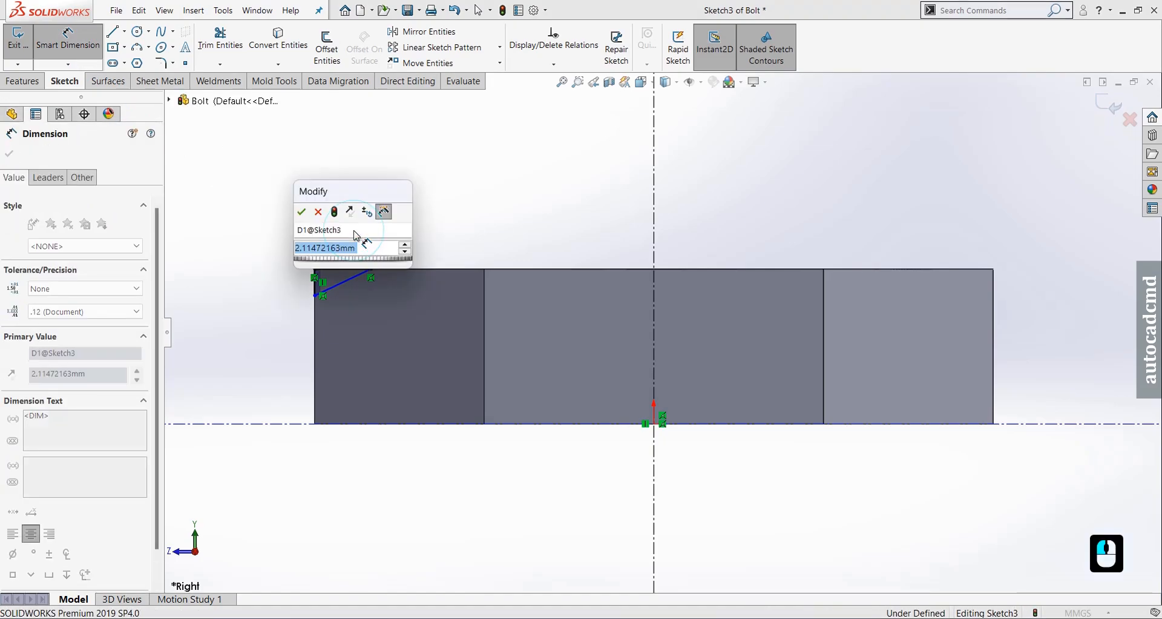
pyautogui.write('1.72')
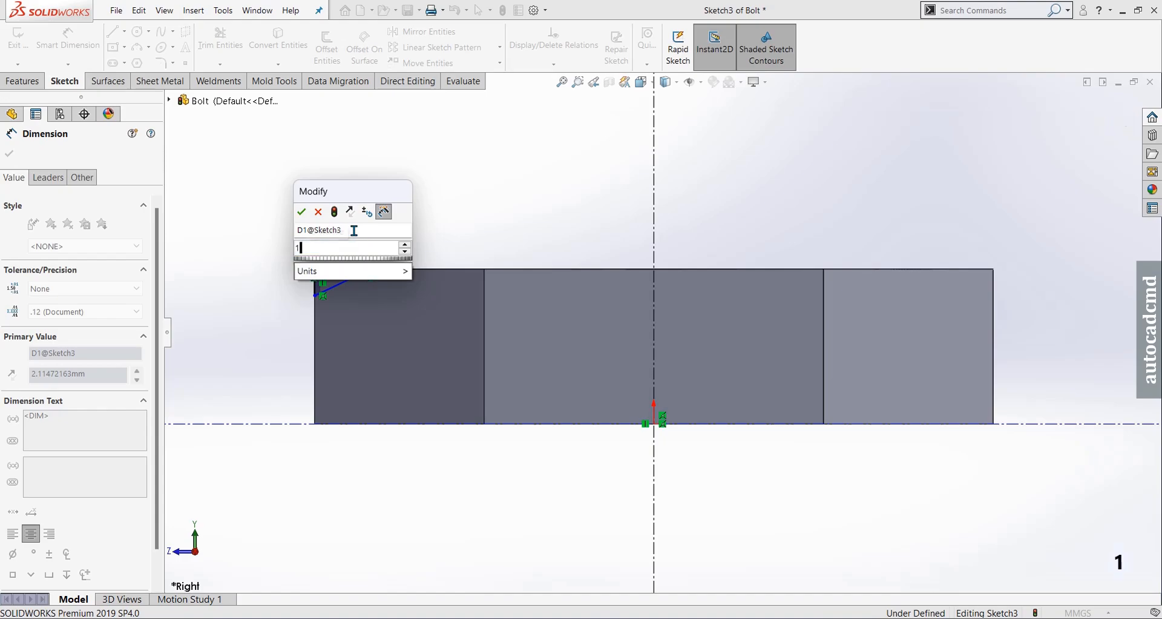
pyautogui.press('Return')
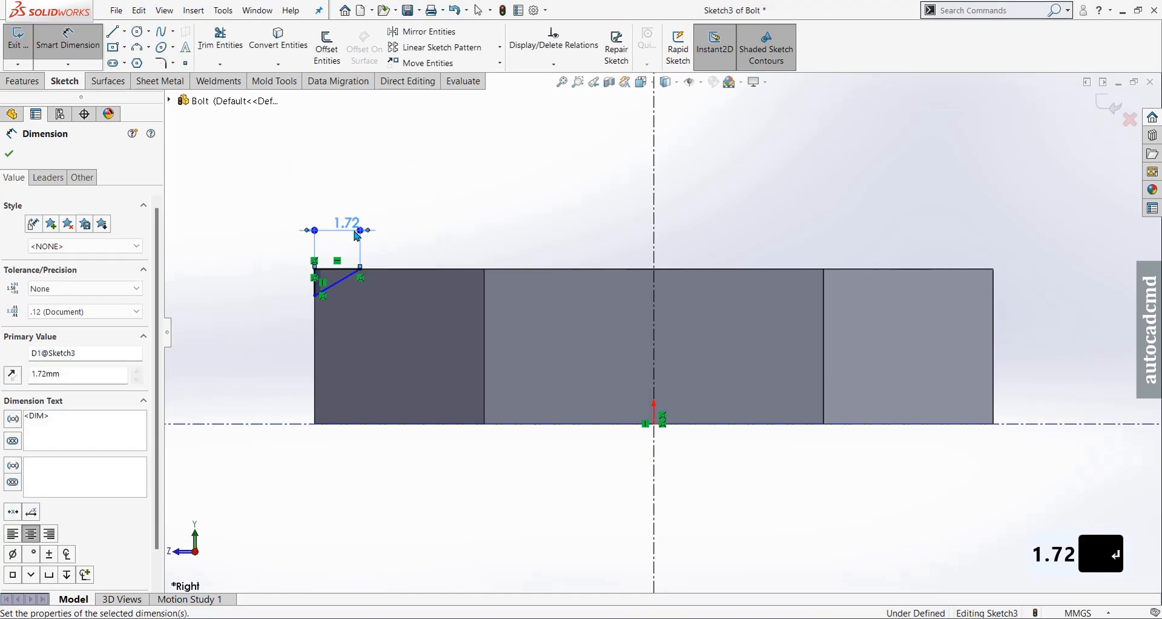
# Step: Dimension the triangle's vertical side to 0.62 mm
pyautogui.scroll(2, 328, 288)
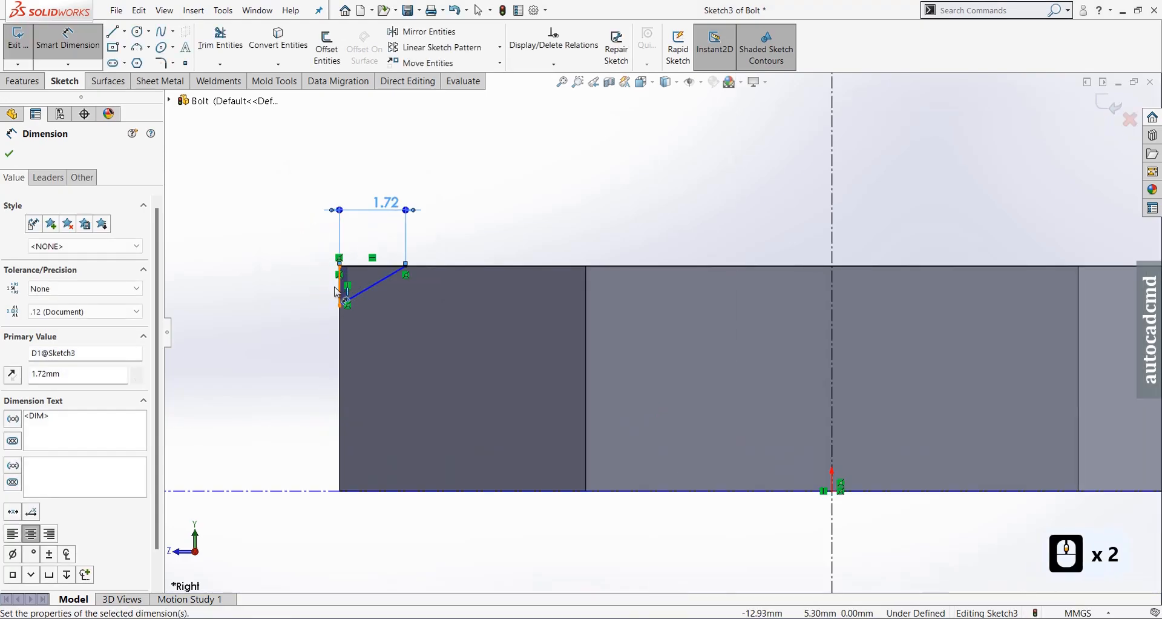
pyautogui.click(298, 279)
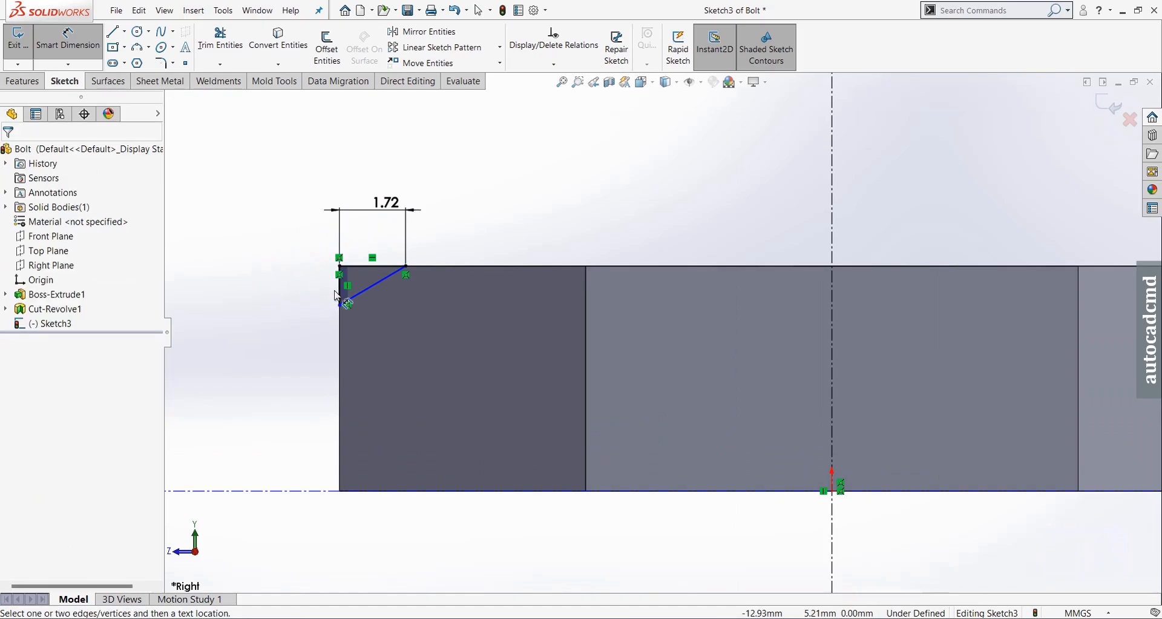
pyautogui.click(341, 293)
pyautogui.click(291, 289)
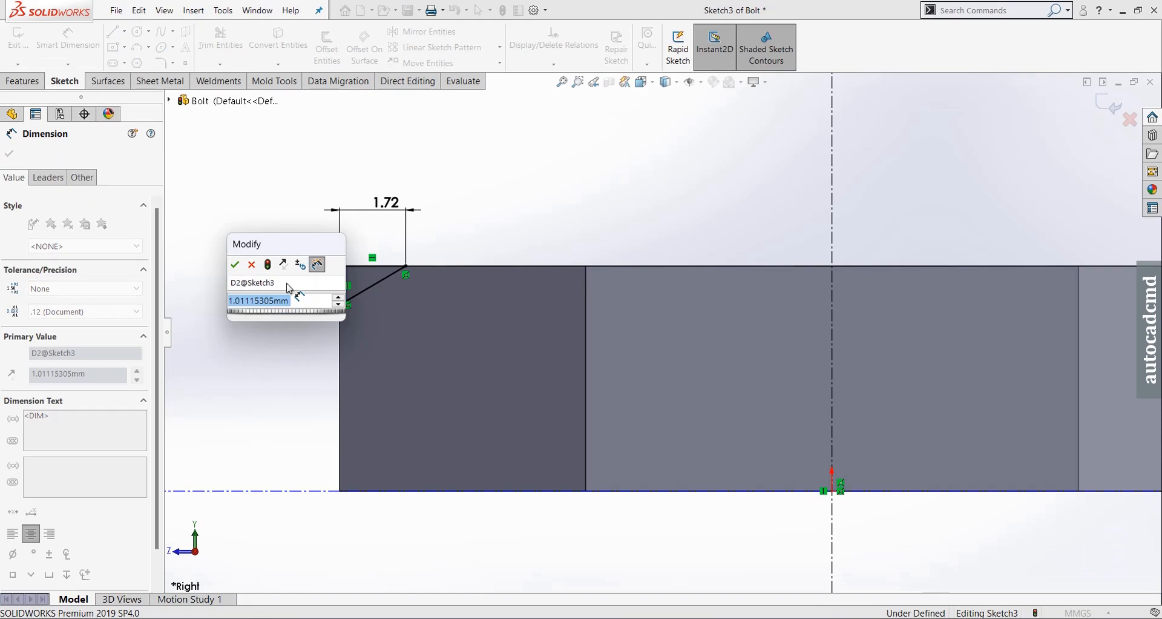
pyautogui.write('.62')
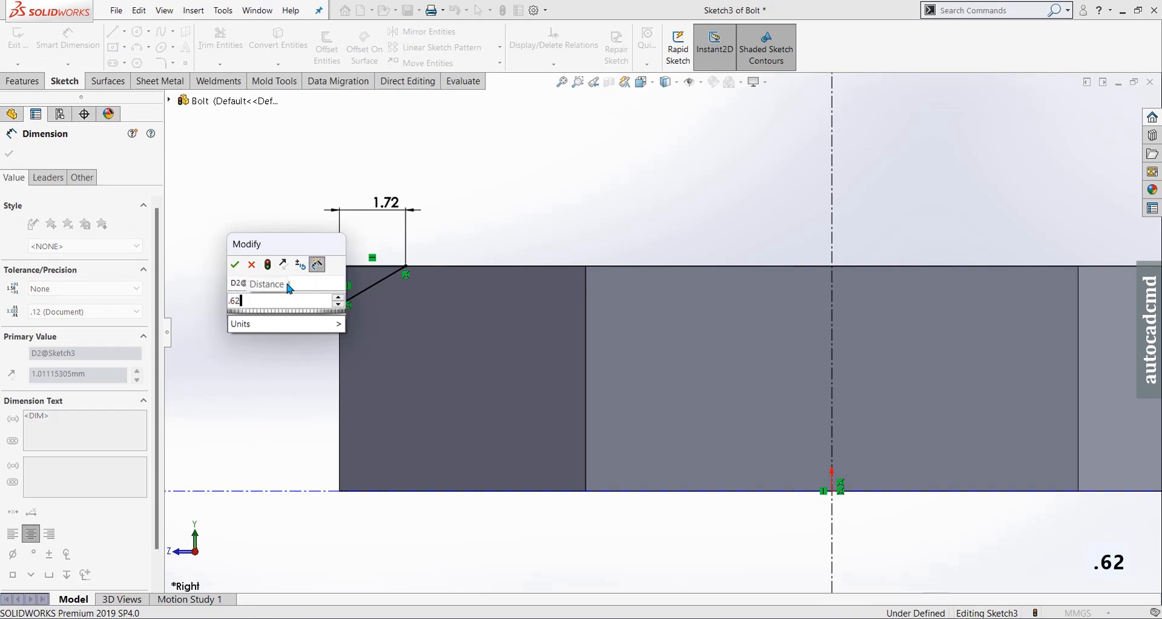
pyautogui.press('Return')
pyautogui.middleClick(457, 378)
pyautogui.middleClick(457, 377)
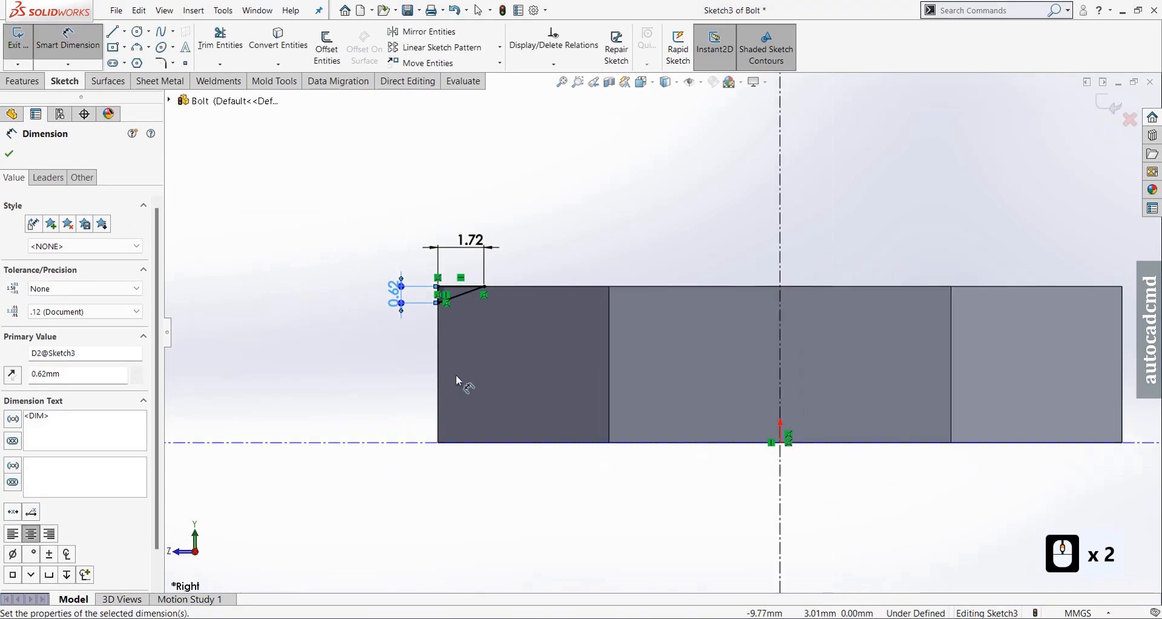
pyautogui.press('Escape')
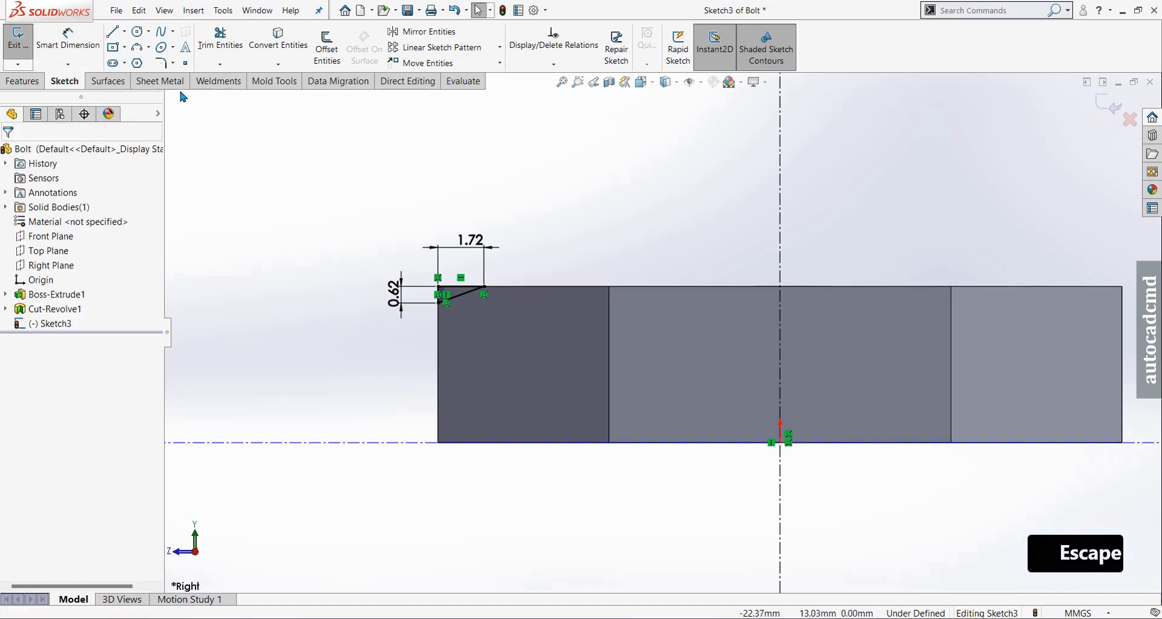
# Step: Draw an infinite-length horizontal construction line through the midpoint of the head's vertical side edge
pyautogui.click(115, 31)
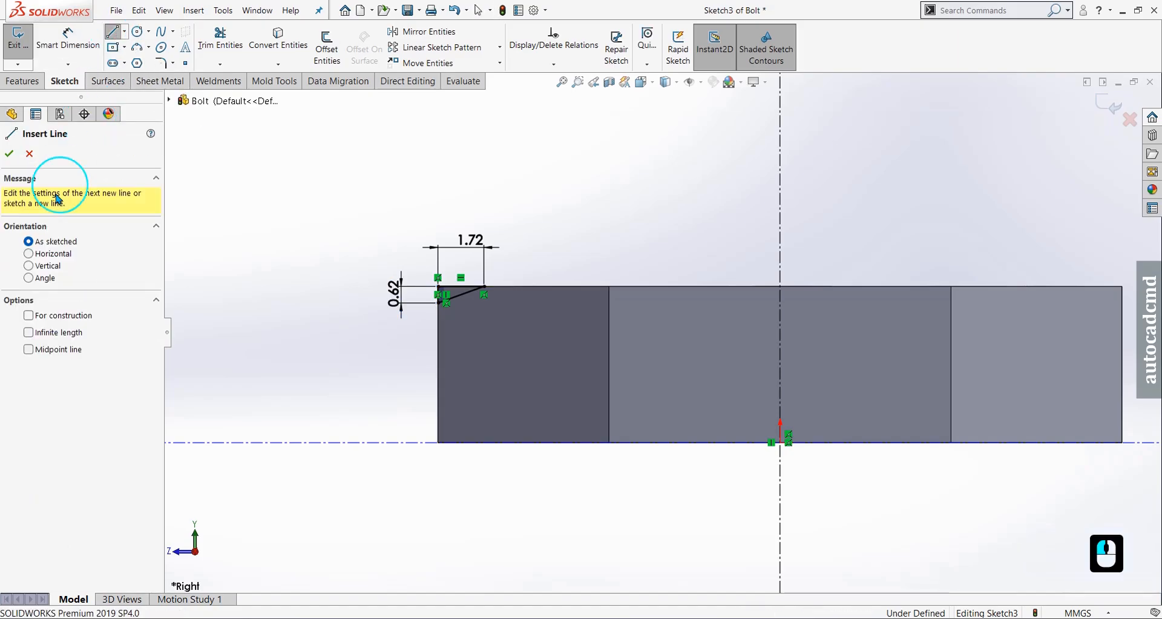
pyautogui.click(49, 317)
pyautogui.click(41, 332)
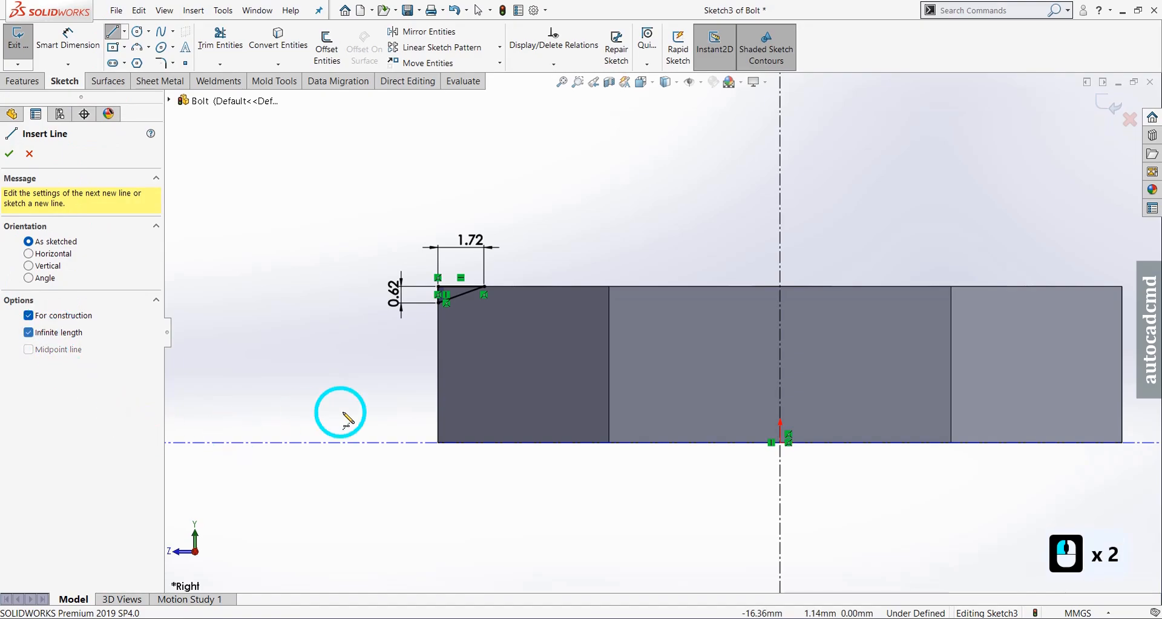
pyautogui.click(439, 364)
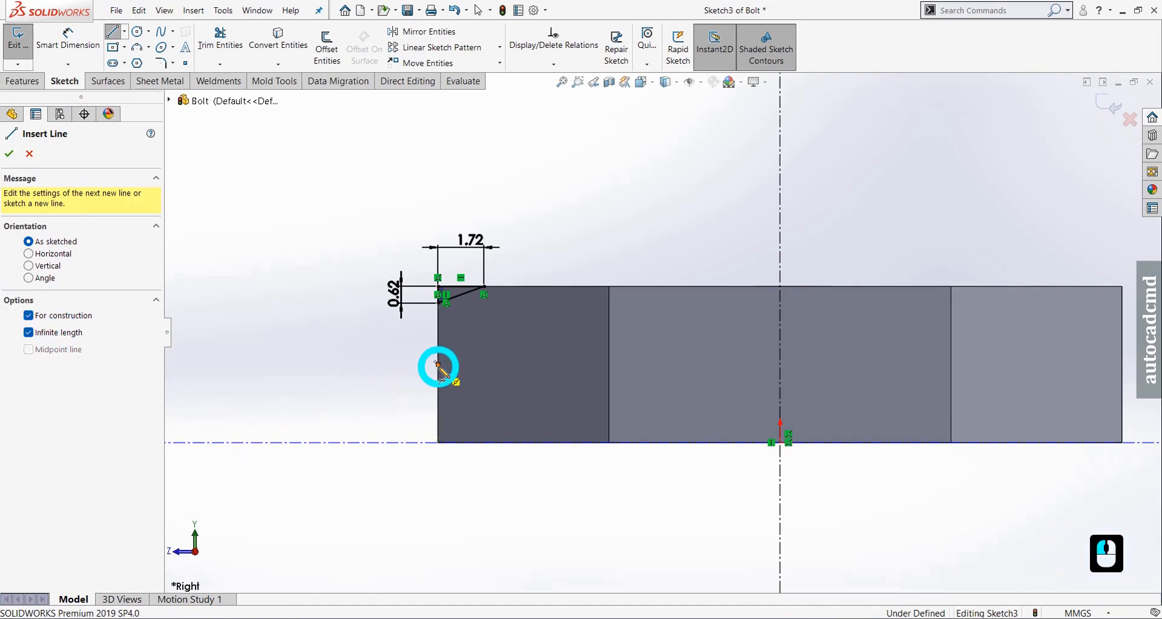
pyautogui.click(487, 433)
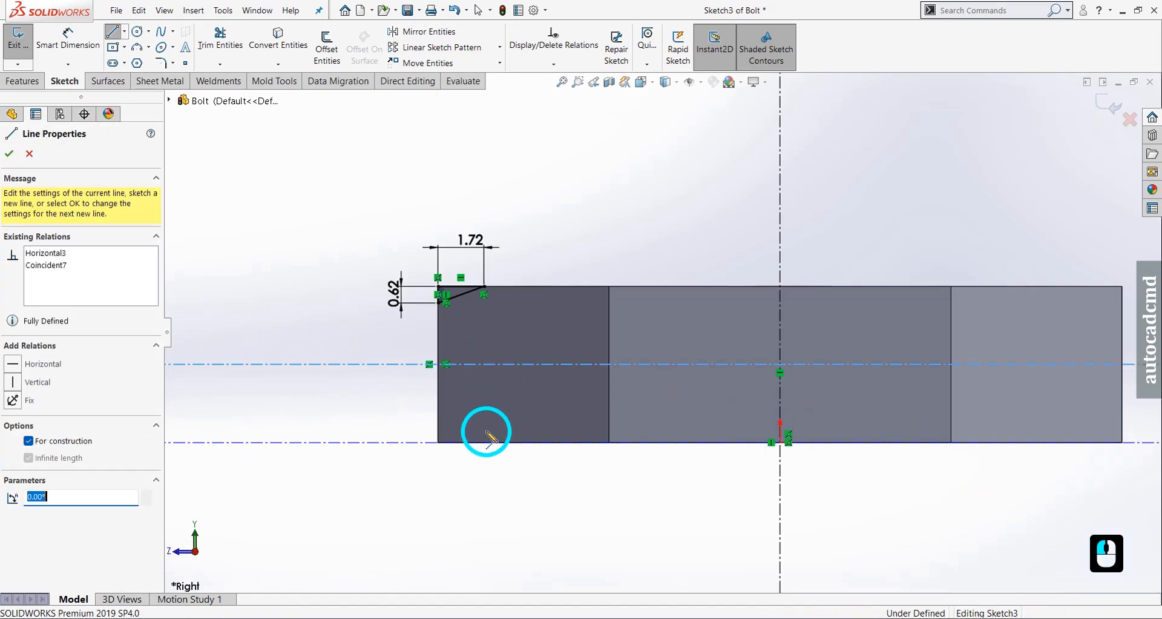
pyautogui.press('Escape')
# Step: Mirror the corner triangle about the horizontal construction line at the head's mid-height
pyautogui.scroll(2, 486, 432)
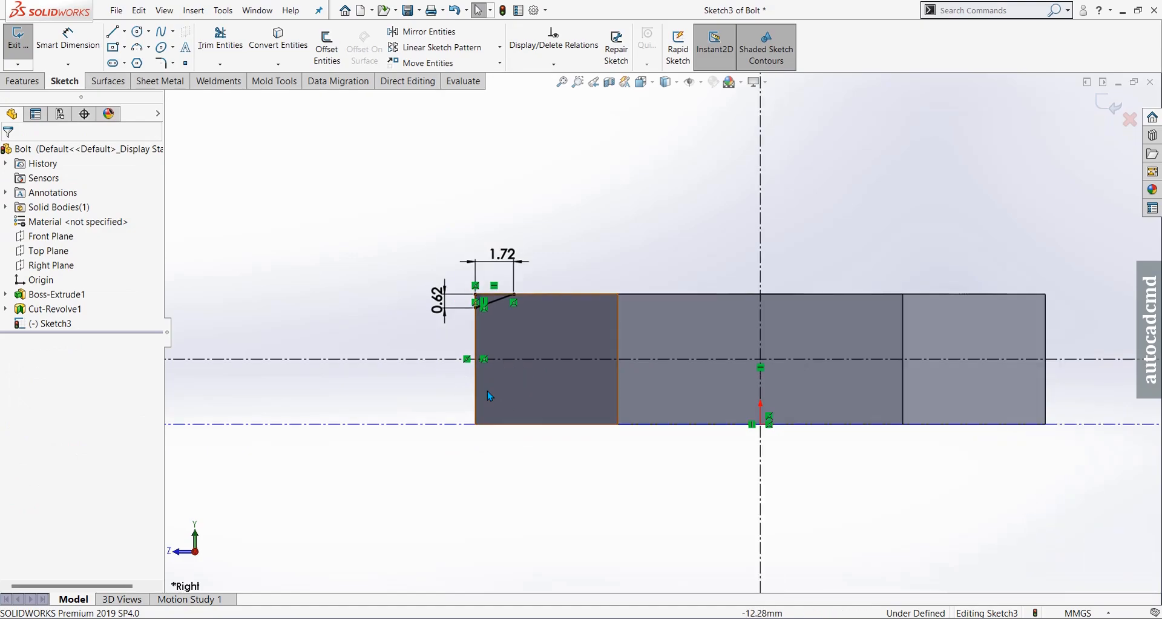
pyautogui.moveTo(521, 235); pyautogui.dragTo(440, 377)
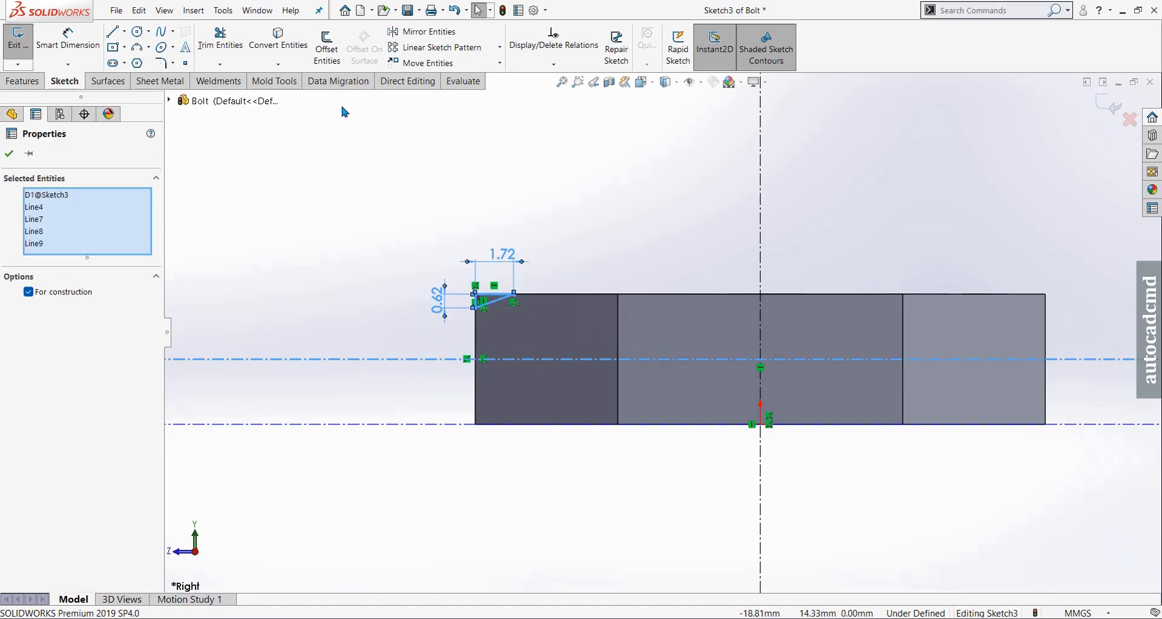
pyautogui.click(407, 33)
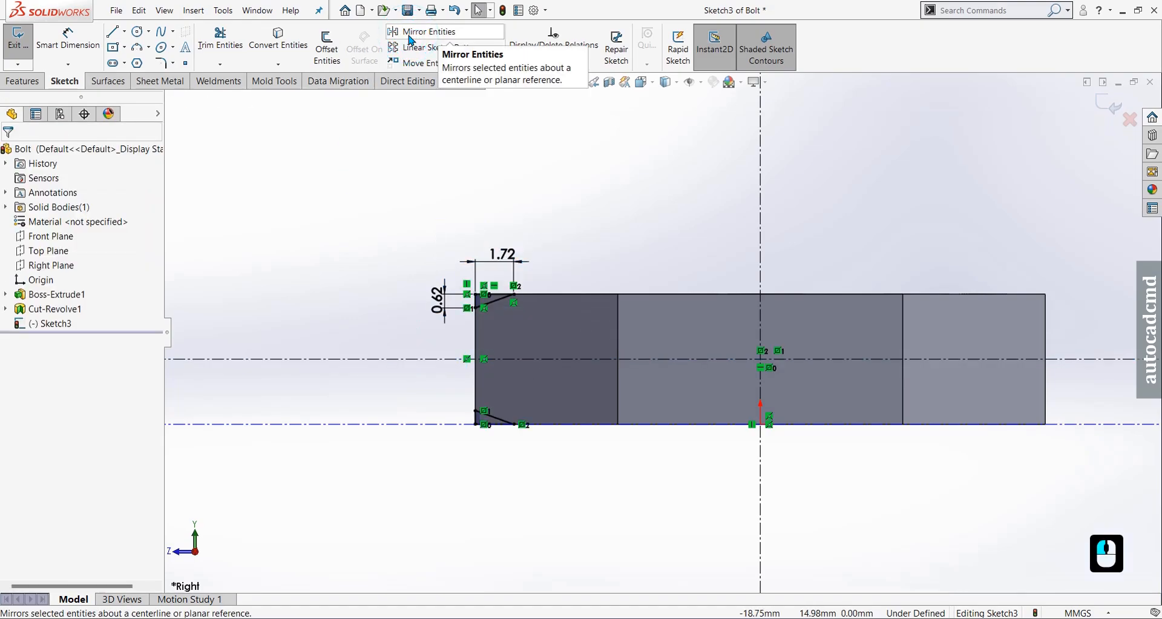
pyautogui.press('Escape')
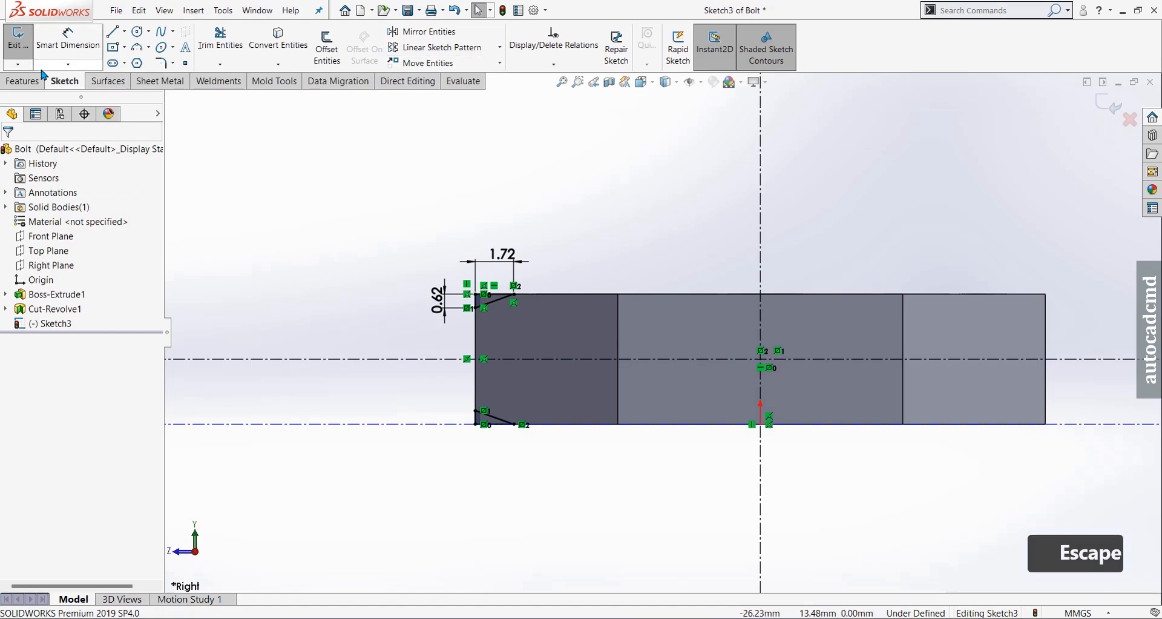
# Step: Create a Revolved Cut of both corner triangles through 360° about the vertical construction line
pyautogui.click(23, 81)
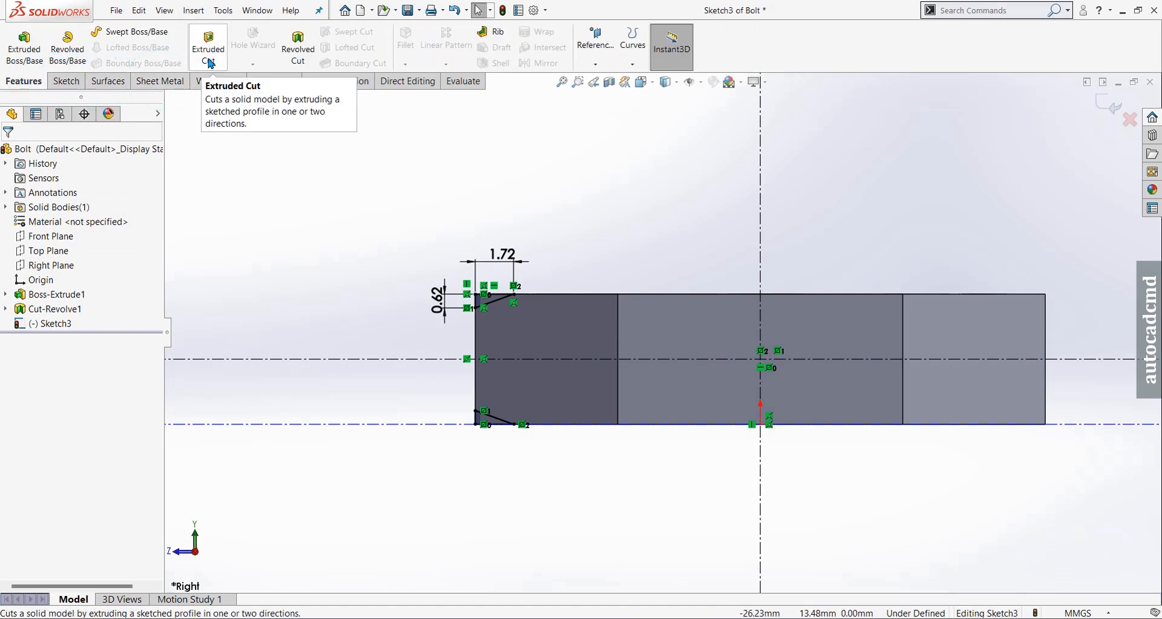
pyautogui.click(297, 45)
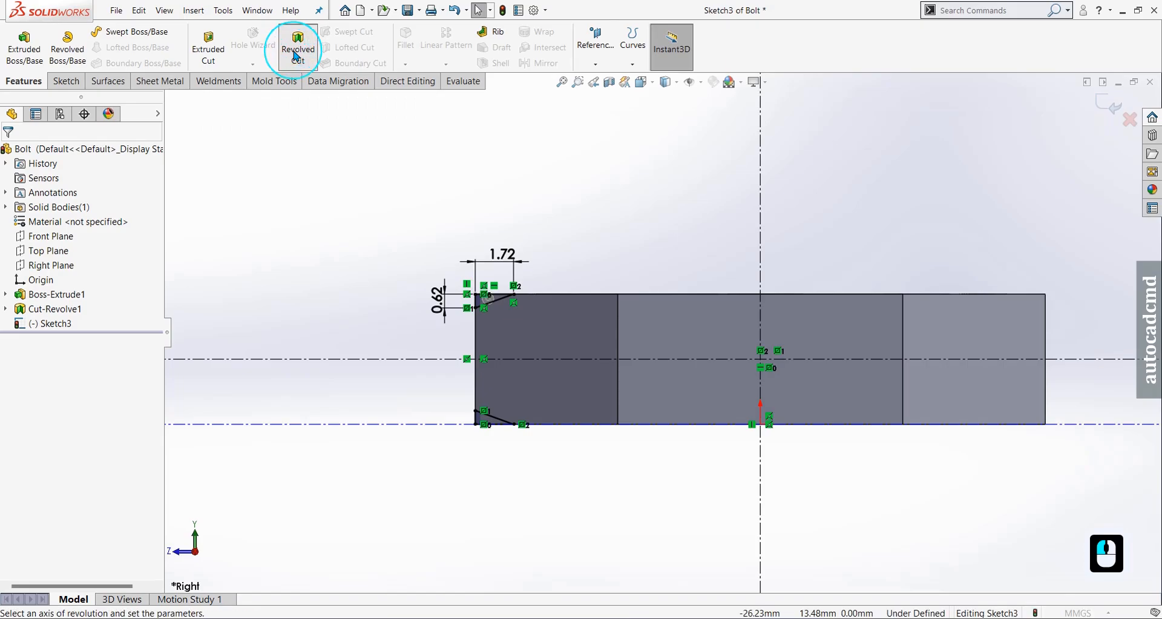
pyautogui.click(760, 209)
pyautogui.moveTo(634, 248); pyautogui.dragTo(637, 291, button='middle')
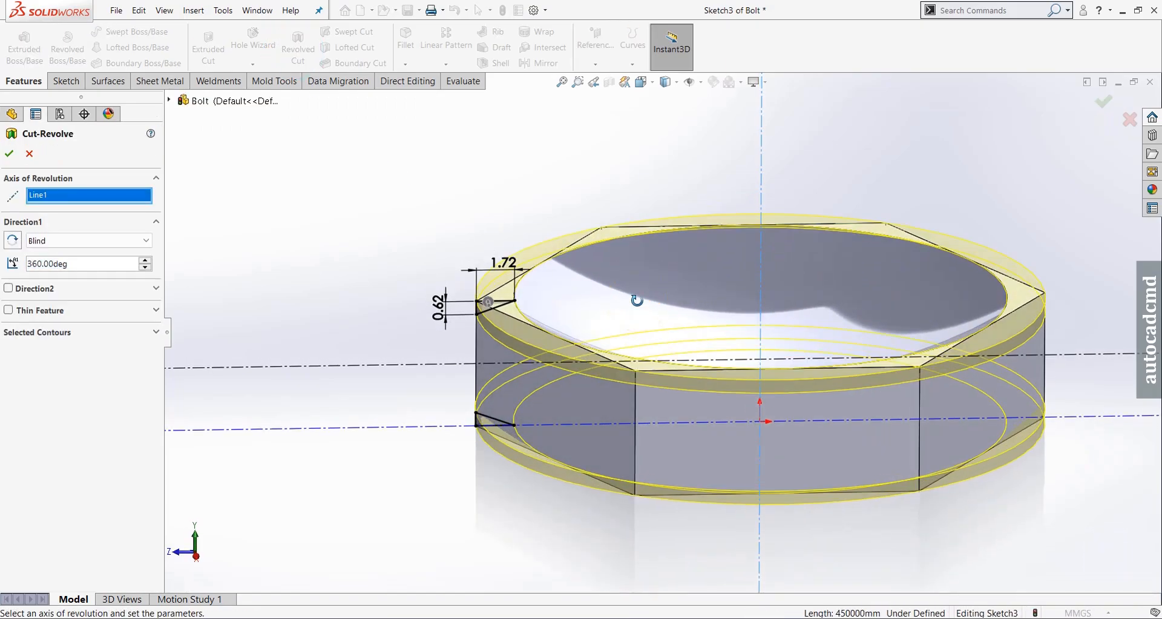
pyautogui.click(8, 156)
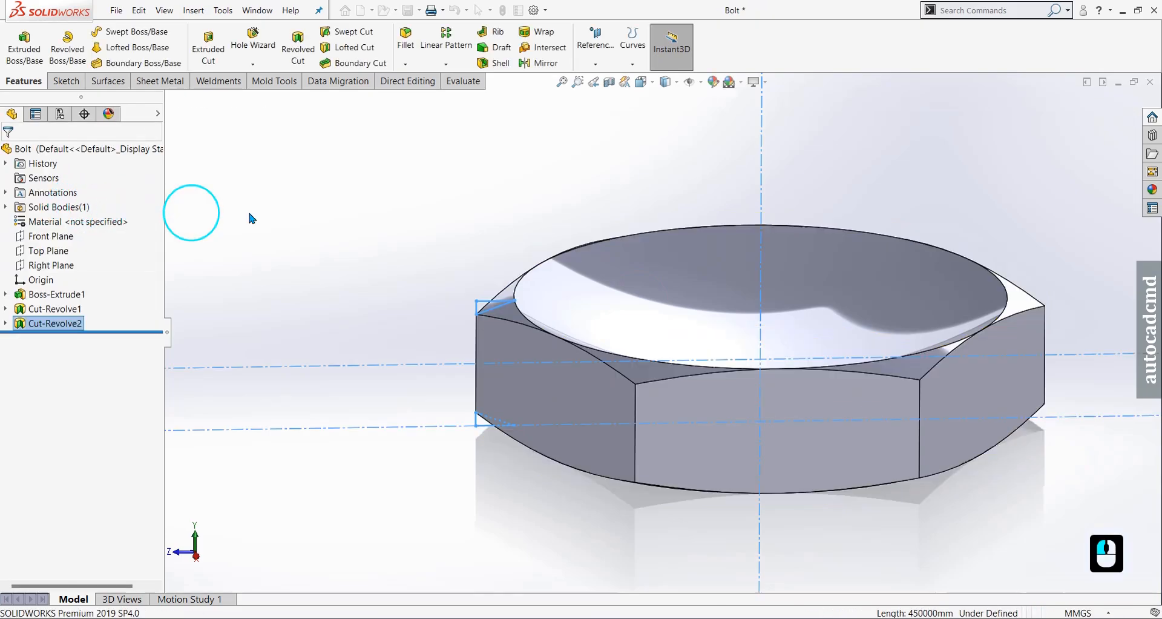
# Step: Check the bevelled corners on both faces of the bolt head and start a new sketch on the Right Plane
pyautogui.moveTo(543, 313); pyautogui.dragTo(526, 263, button='middle')
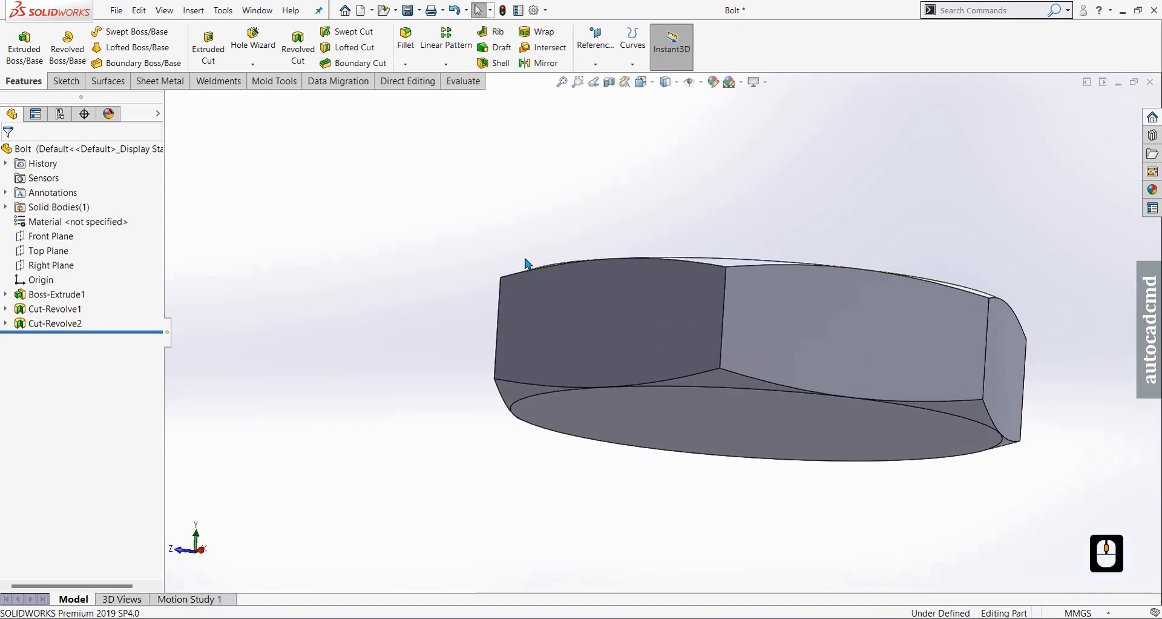
pyautogui.scroll(5, 719, 340)
pyautogui.moveTo(719, 340); pyautogui.dragTo(729, 477, button='middle')
pyautogui.scroll(1, 729, 477)
pyautogui.scroll(-1, 626, 382)
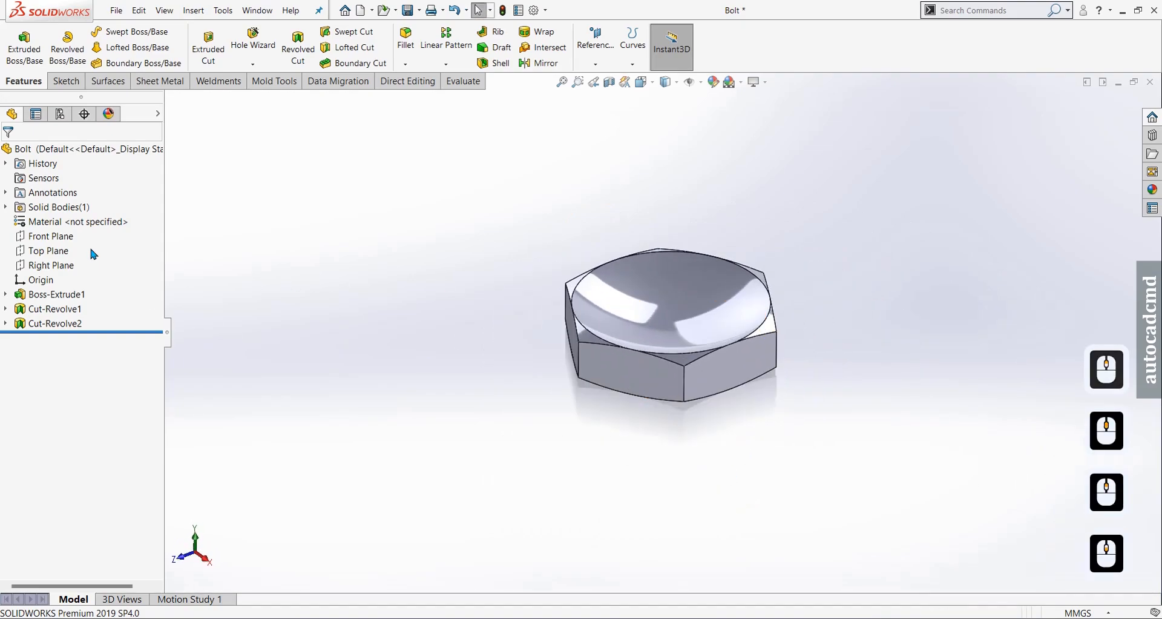
pyautogui.click(65, 265)
pyautogui.click(74, 243)
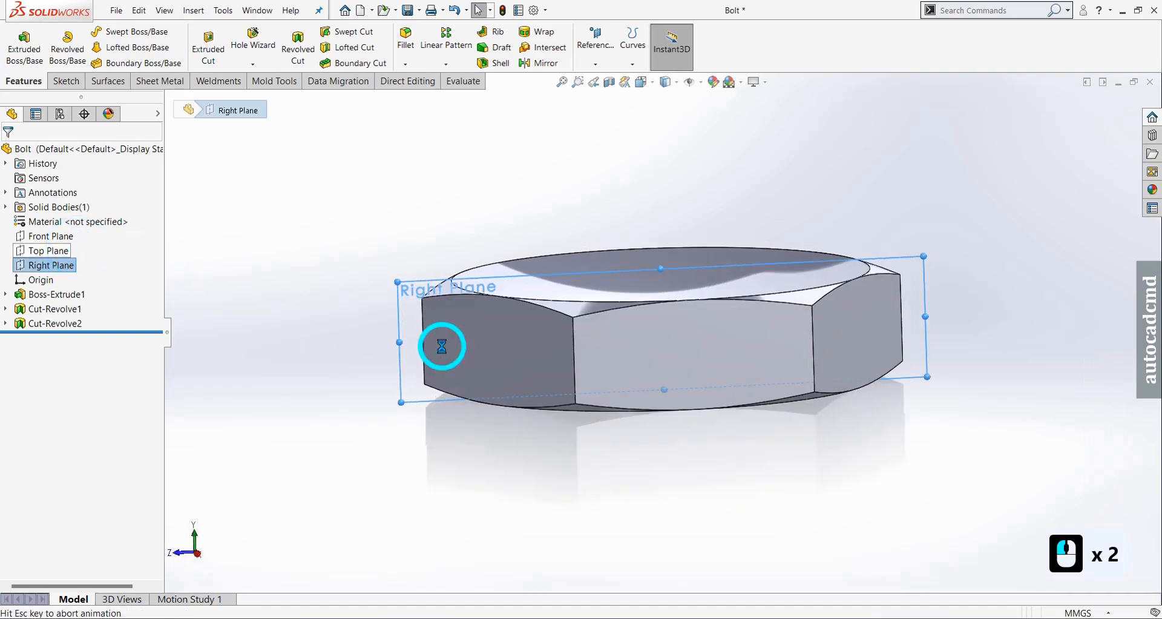
pyautogui.scroll(3, 757, 463)
pyautogui.scroll(-2, 689, 398)
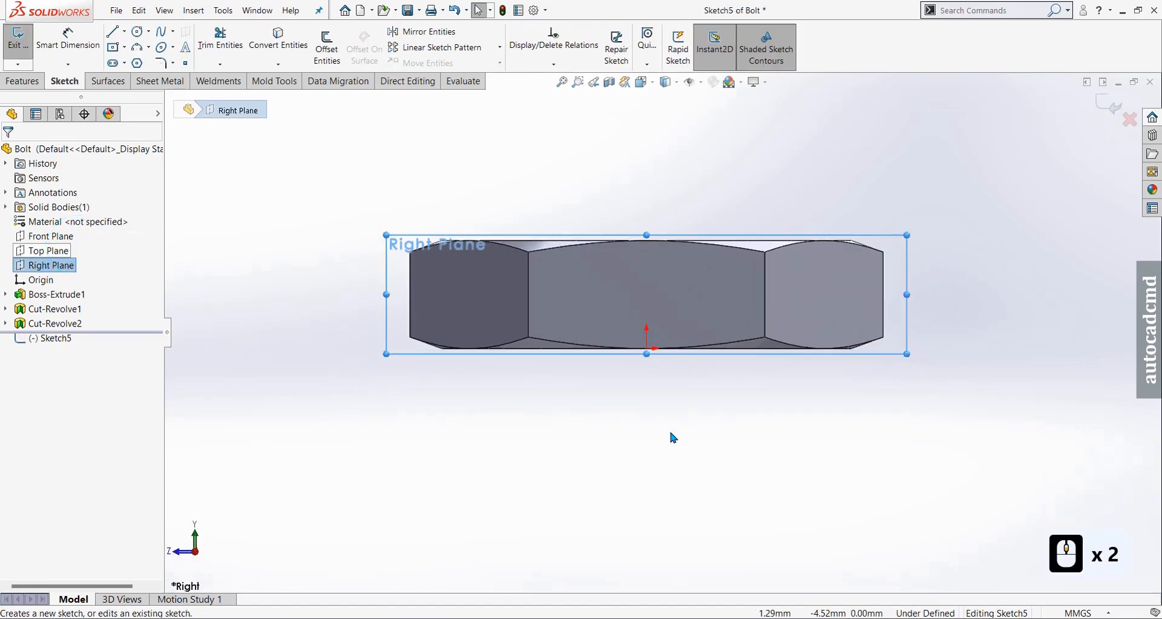
# Step: Draw an infinite-length vertical construction line through the origin
pyautogui.click(249, 179)
pyautogui.click(114, 33)
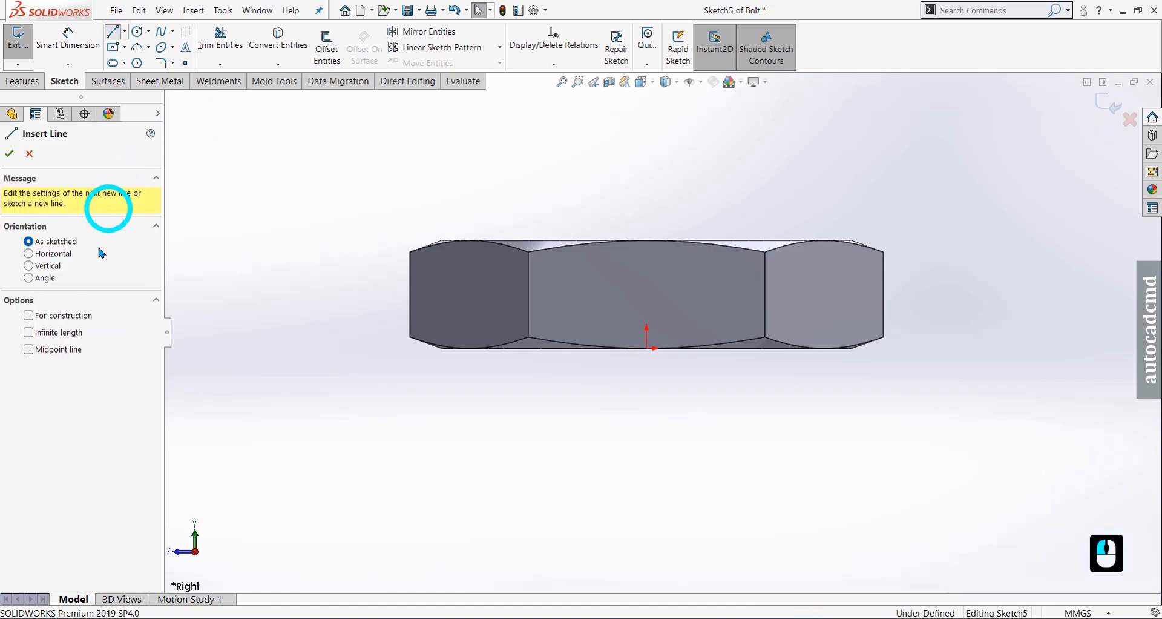
pyautogui.click(75, 336)
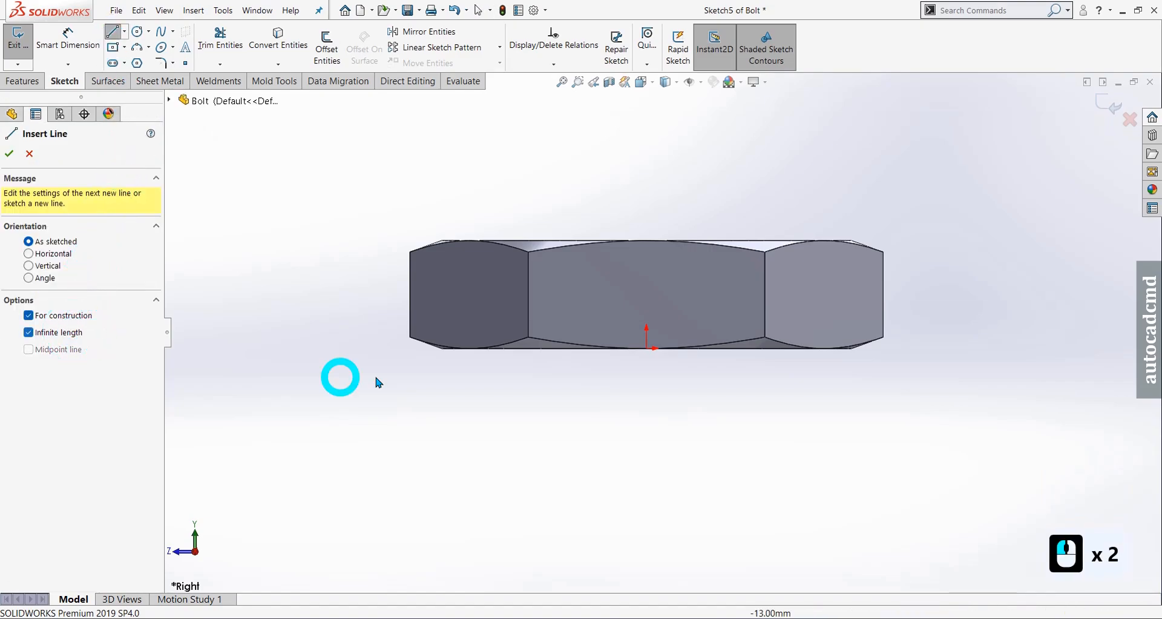
pyautogui.click(648, 347)
pyautogui.click(646, 332)
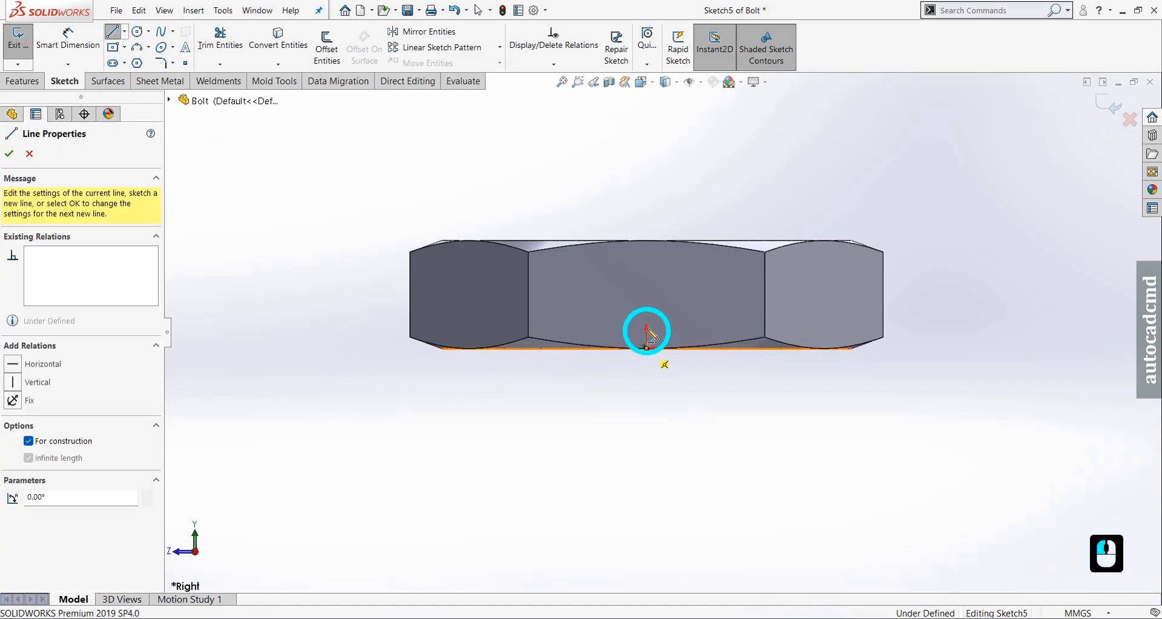
pyautogui.doubleClick(646, 309)
pyautogui.press('Escape')
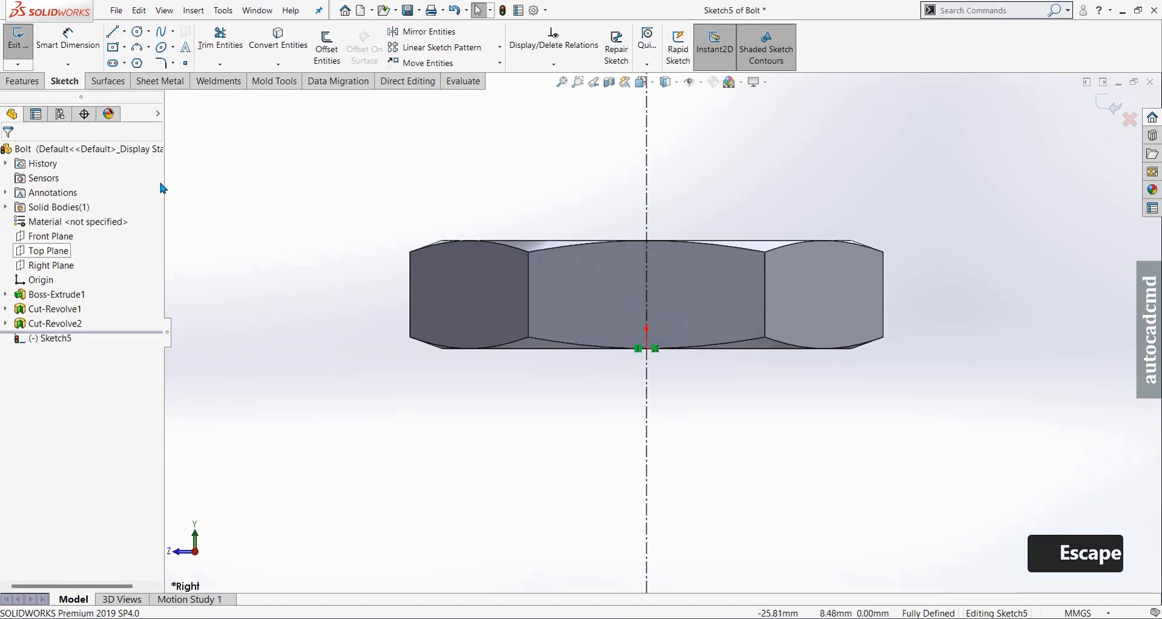
# Step: Sketch connected lines from the head's underside beside the centreline: about 17 mm down, 4.5 mm outward and 5.8 mm back up
pyautogui.click(115, 33)
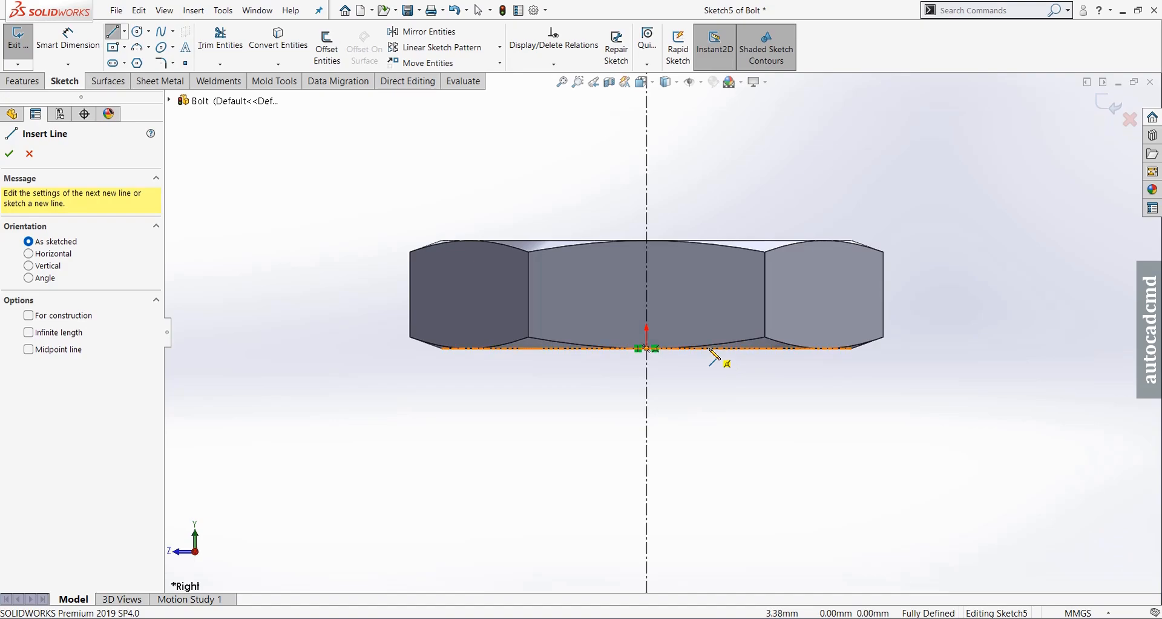
pyautogui.click(710, 349)
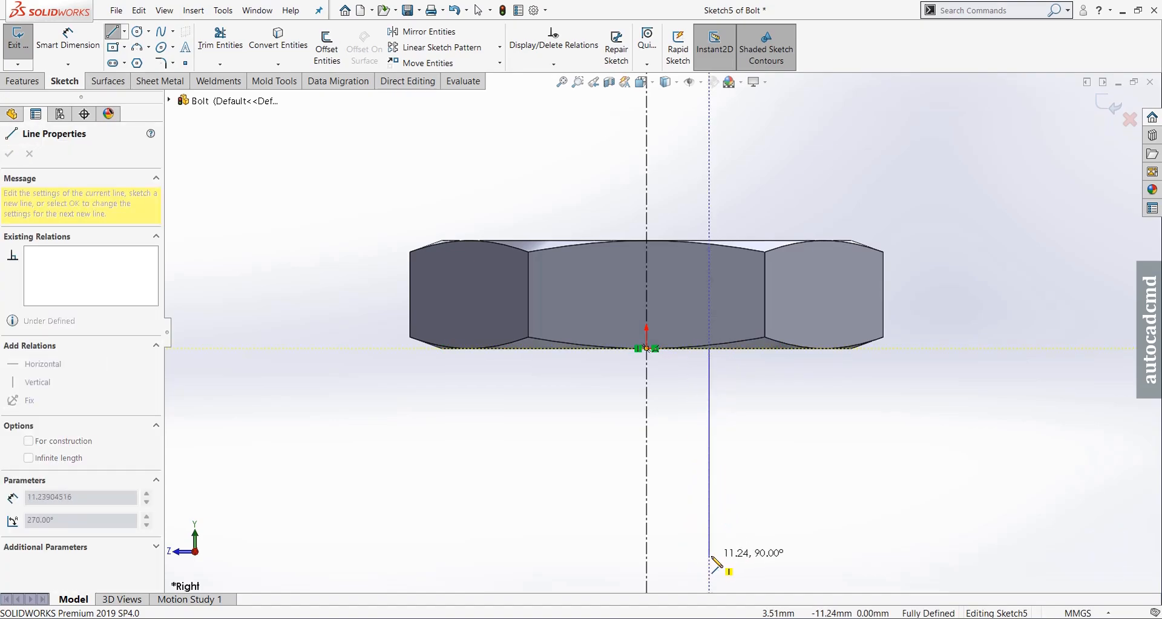
pyautogui.scroll(6, 708, 460)
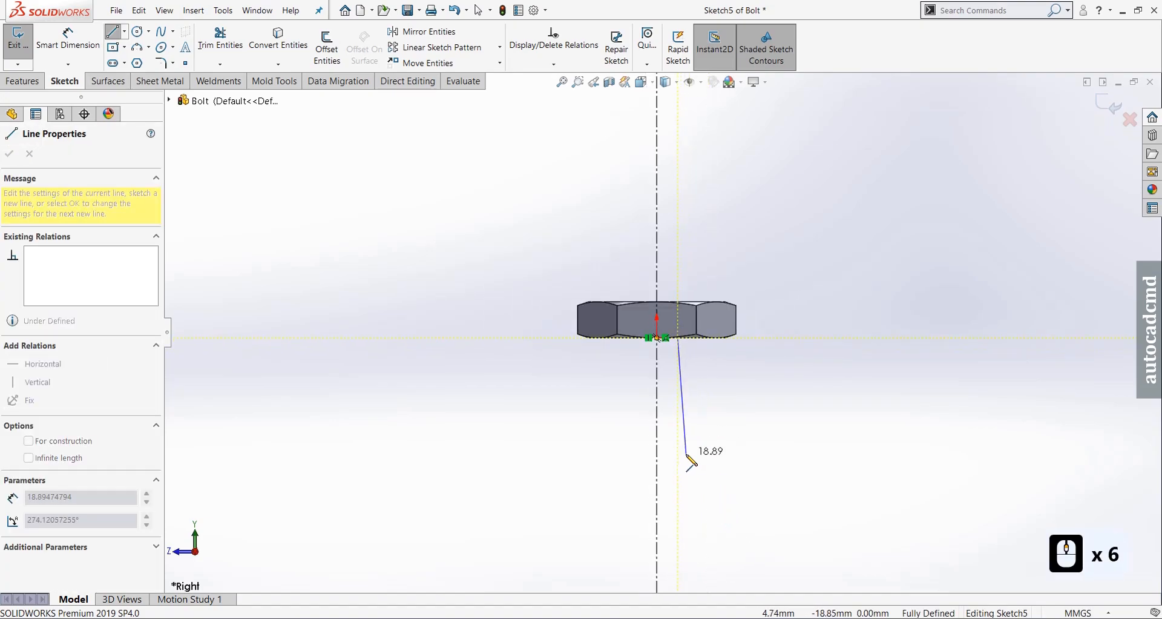
pyautogui.scroll(-2, 687, 411)
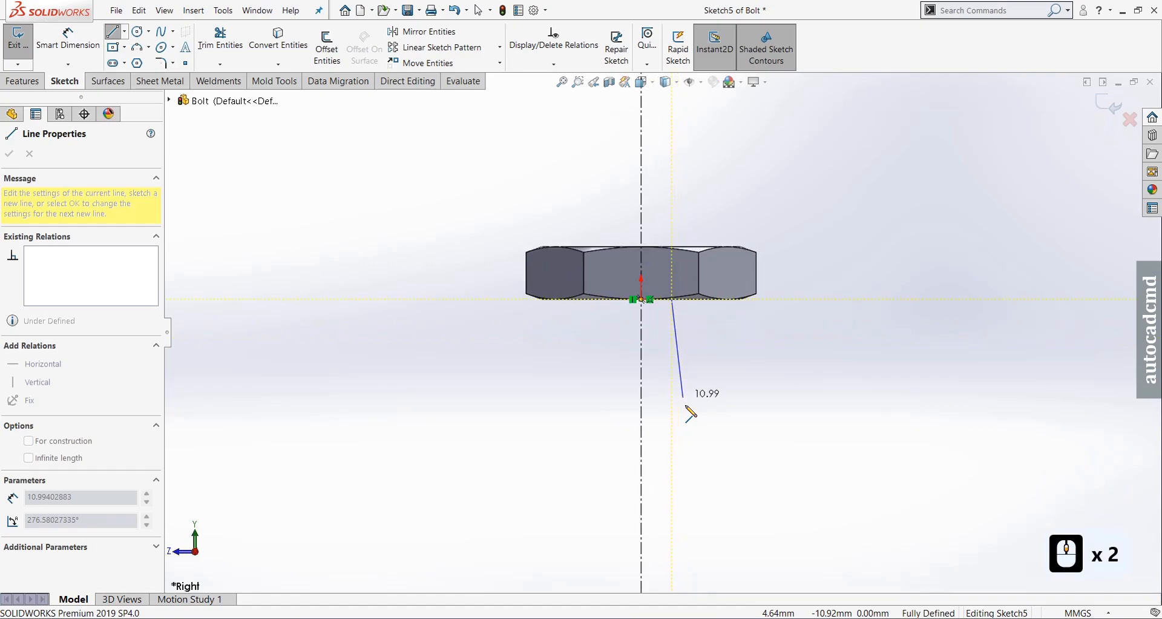
pyautogui.click(672, 450)
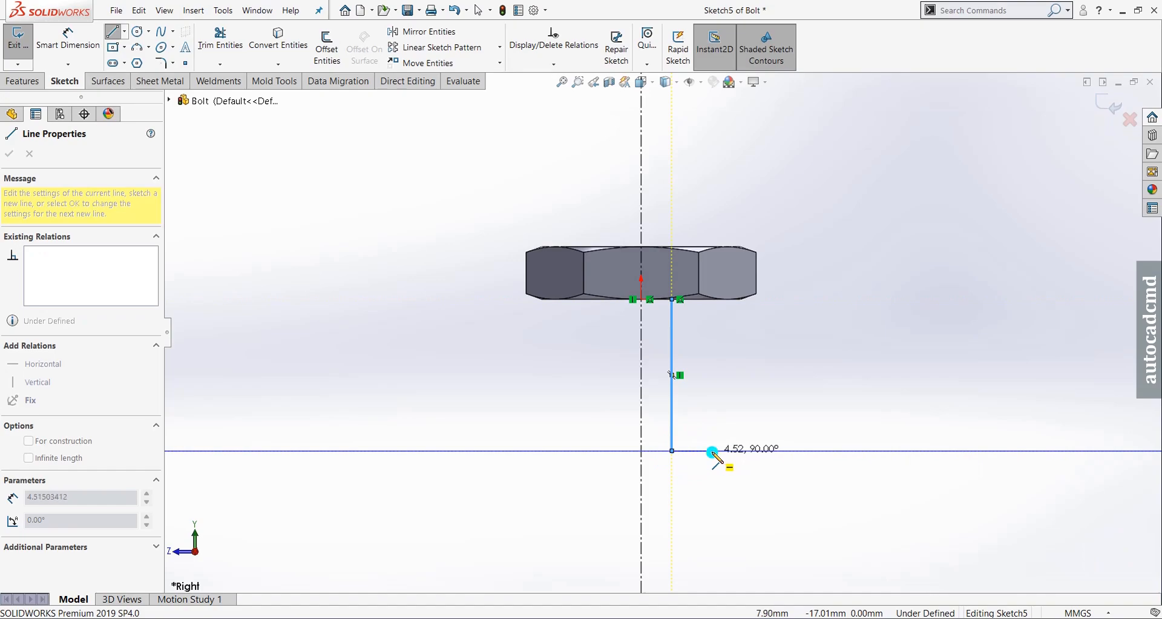
pyautogui.click(713, 450)
pyautogui.click(712, 398)
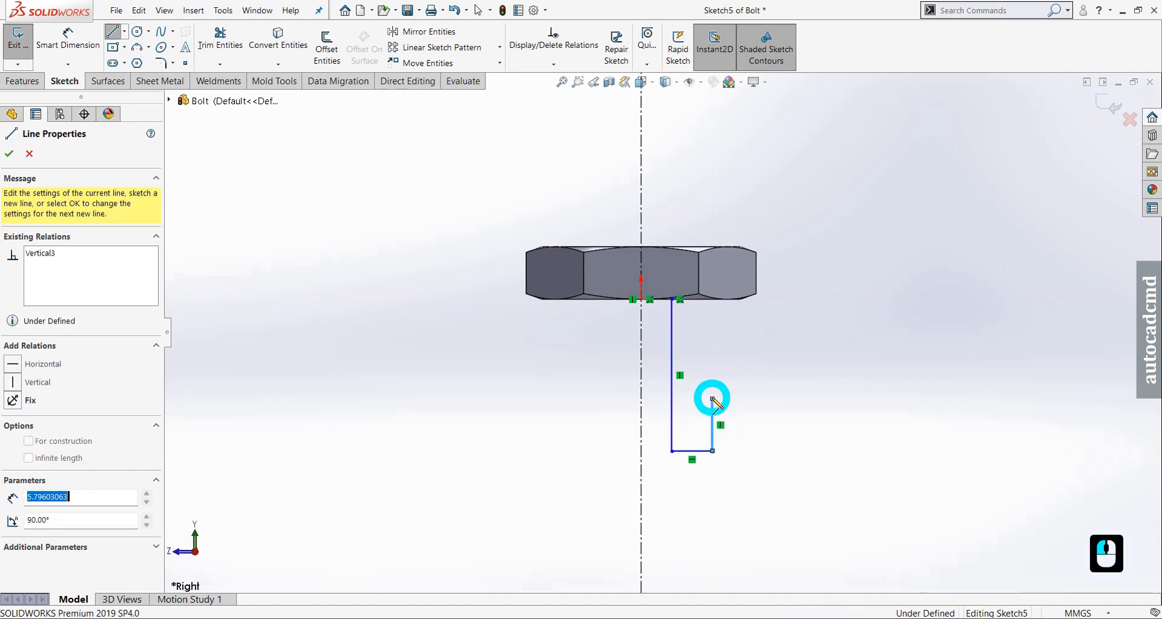
# Step: Continue the chain with a short inward step, about 6.2 mm up, 2.3 mm outward and 4.9 mm up, closing the profile along the head's underside
pyautogui.click(701, 398)
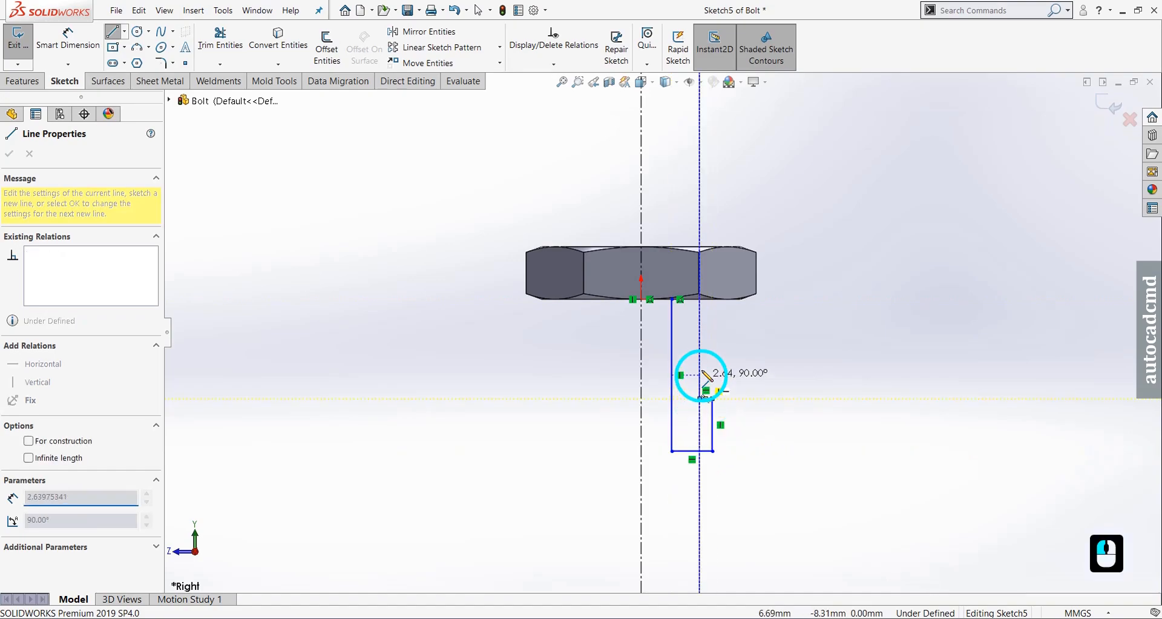
pyautogui.click(701, 343)
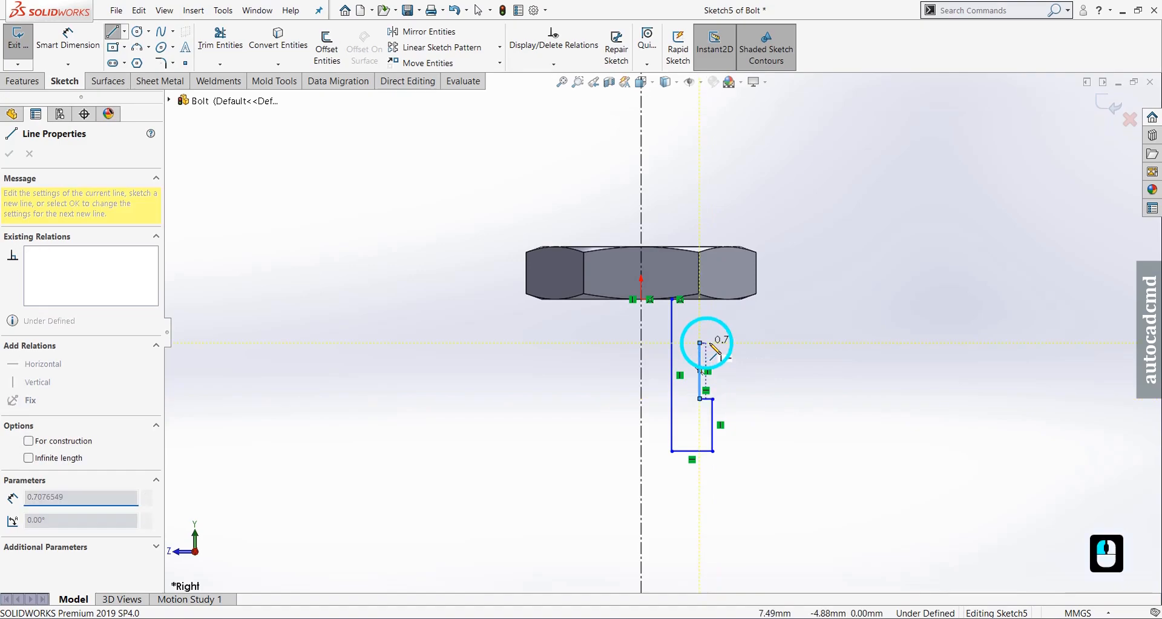
pyautogui.click(721, 342)
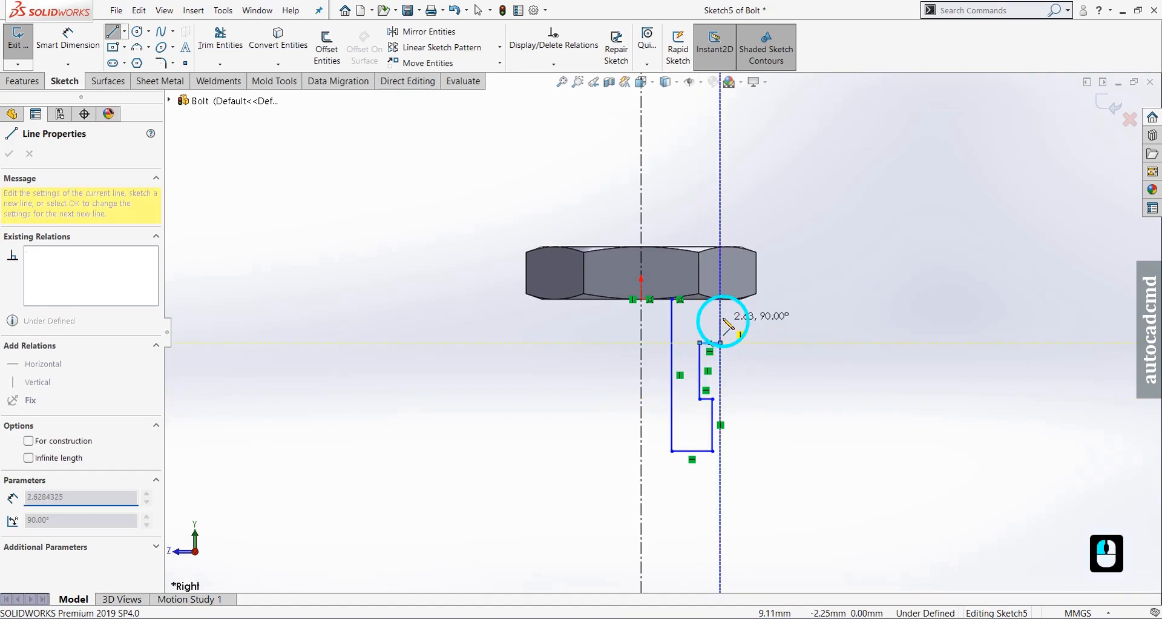
pyautogui.scroll(-8, 732, 293)
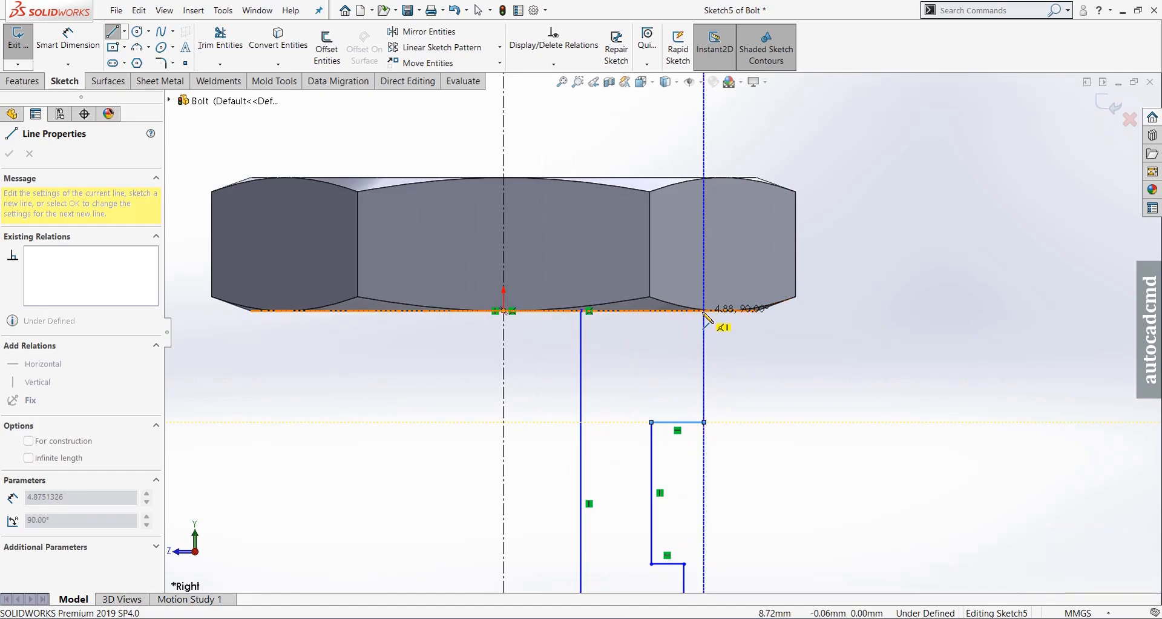
pyautogui.click(704, 311)
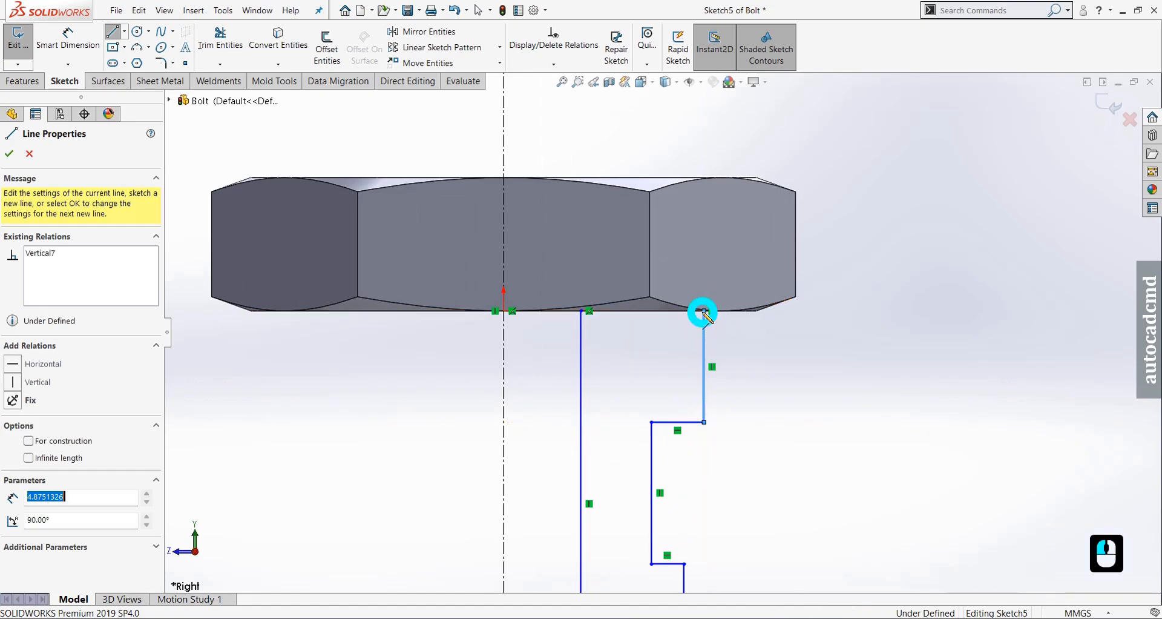
pyautogui.click(581, 311)
pyautogui.press('Escape')
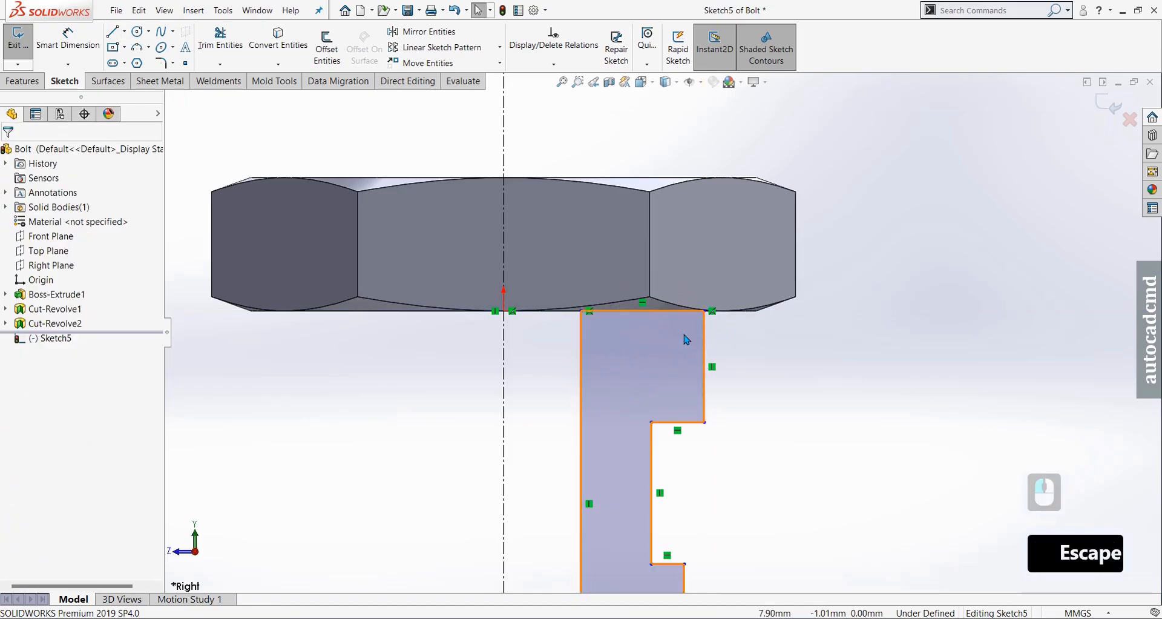
# Step: Dimension the distance from the head's top edge to the upper step's lower edge as 9.02 mm
pyautogui.scroll(2, 673, 365)
pyautogui.scroll(2, 659, 333)
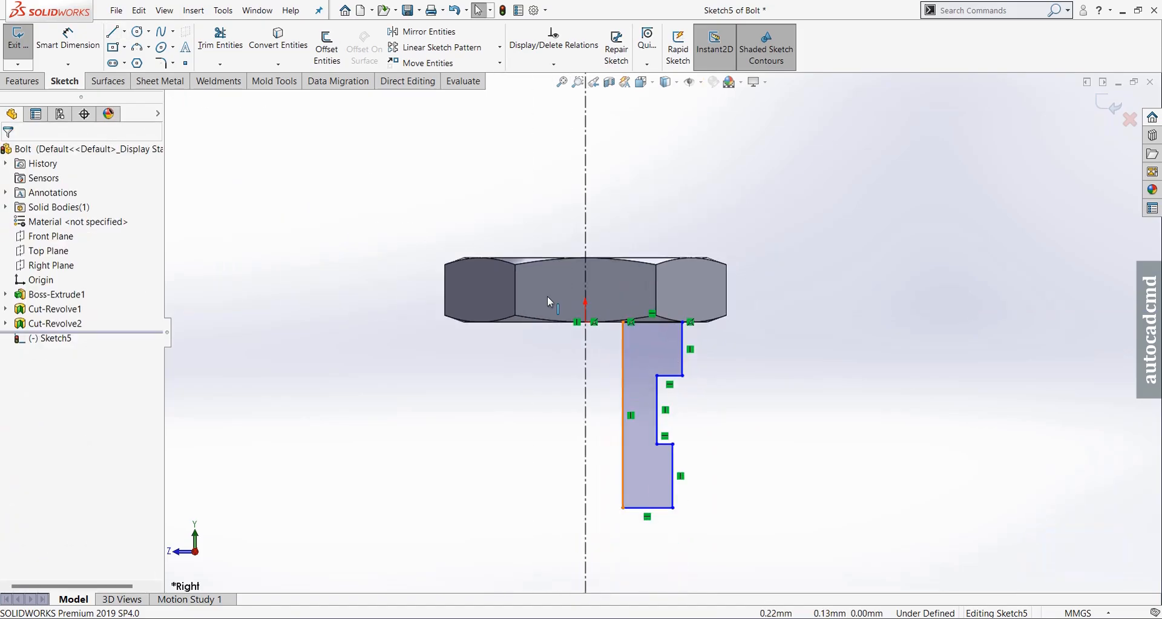
pyautogui.click(76, 45)
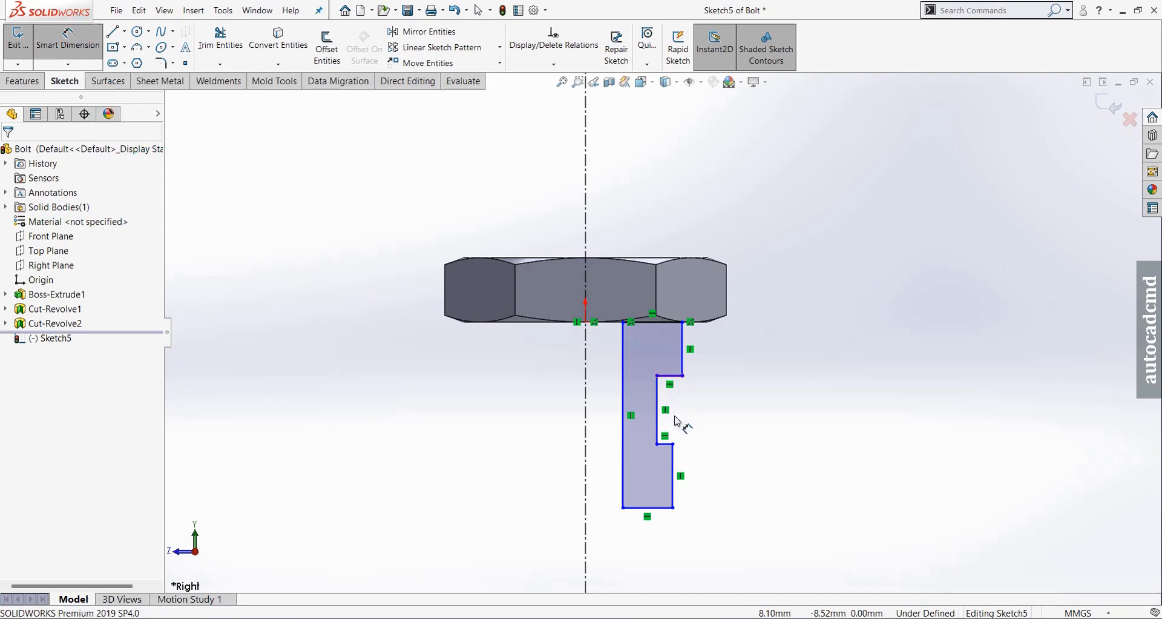
pyautogui.click(673, 377)
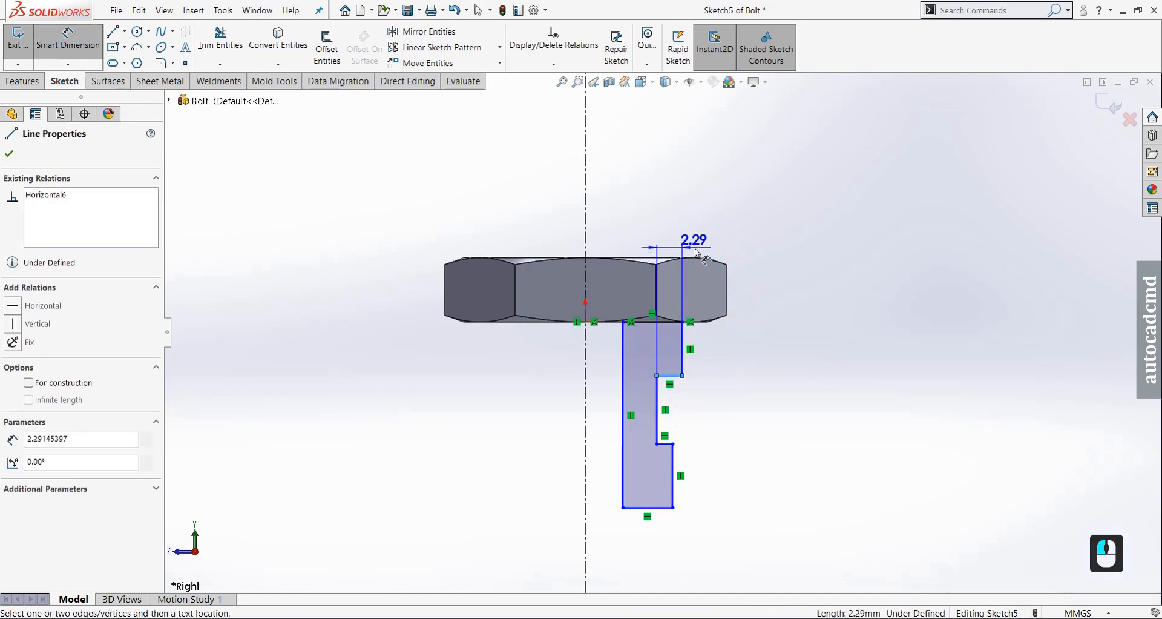
pyautogui.click(664, 259)
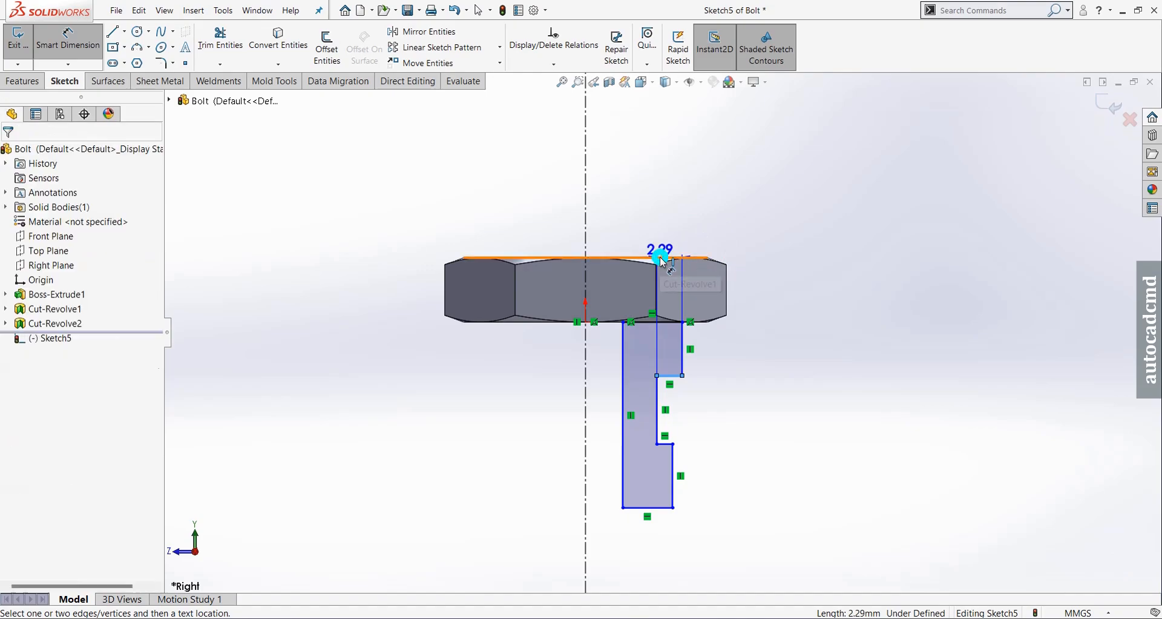
pyautogui.click(797, 316)
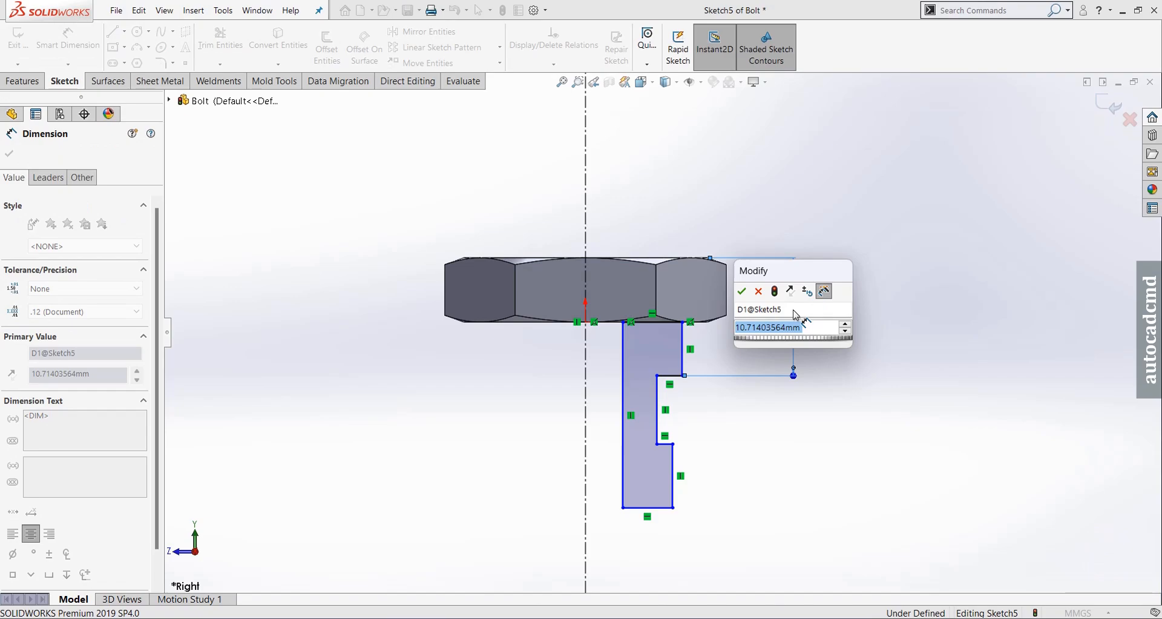
pyautogui.write('9.02')
pyautogui.press('Return')
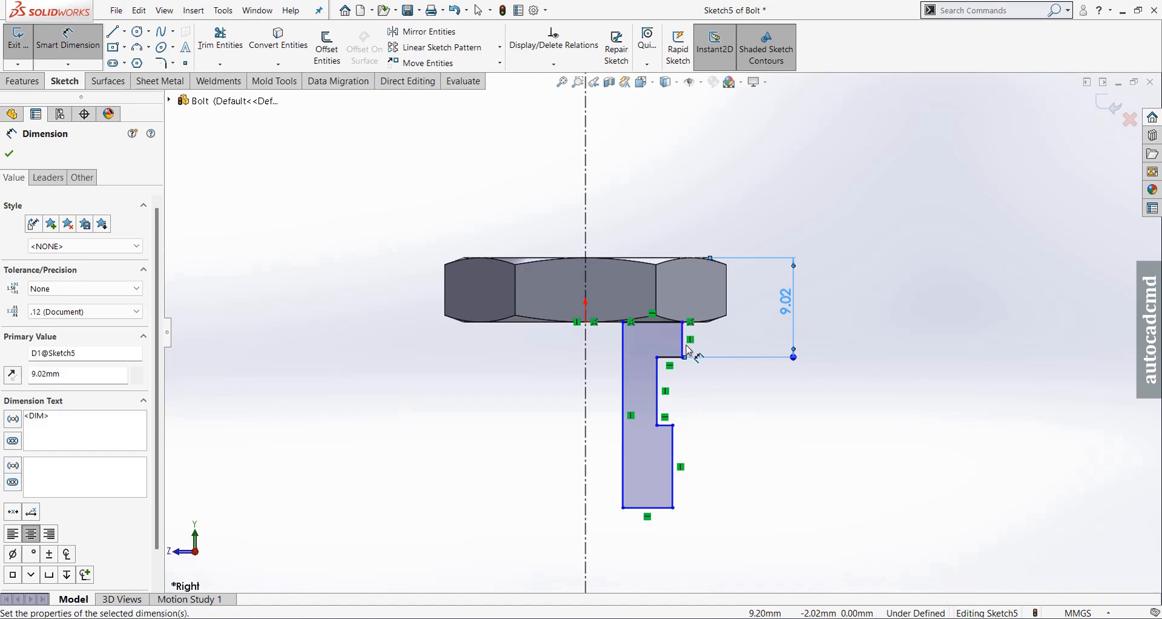
# Step: Dimension the upper step's outer edge about the vertical construction line as a 14.29 mm diameter
pyautogui.click(684, 349)
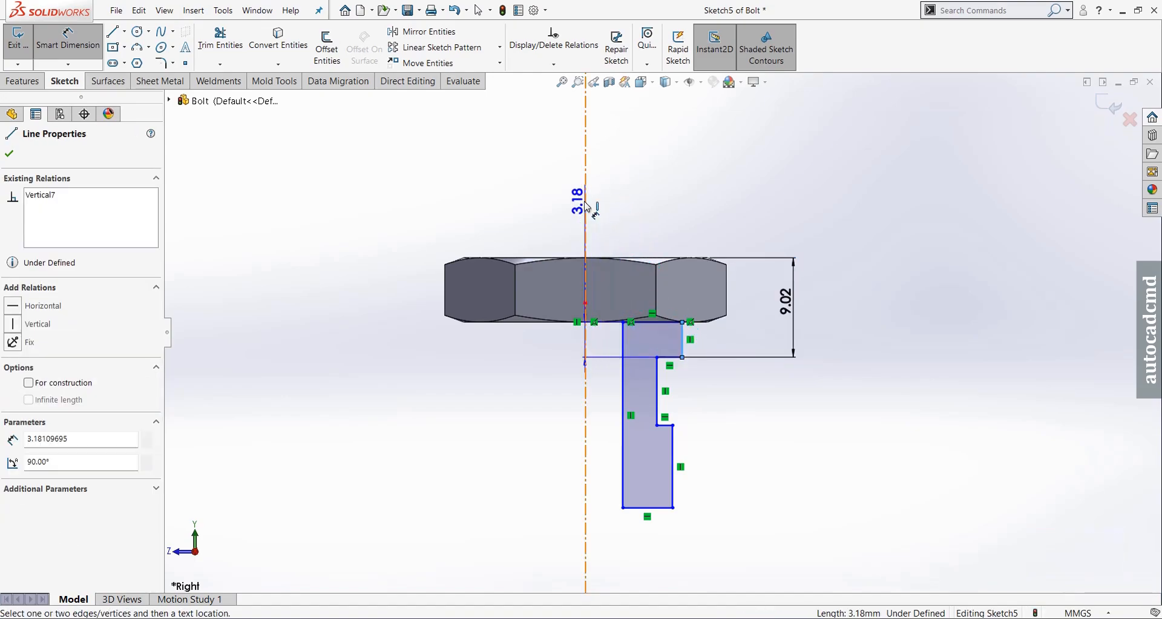
pyautogui.click(584, 262)
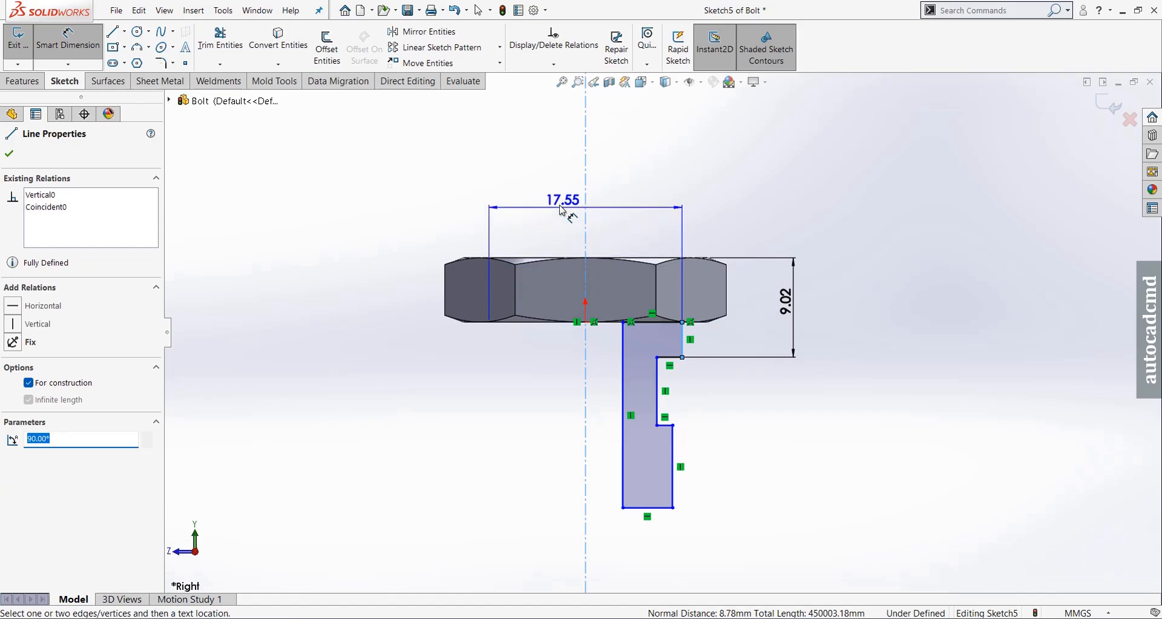
pyautogui.click(548, 209)
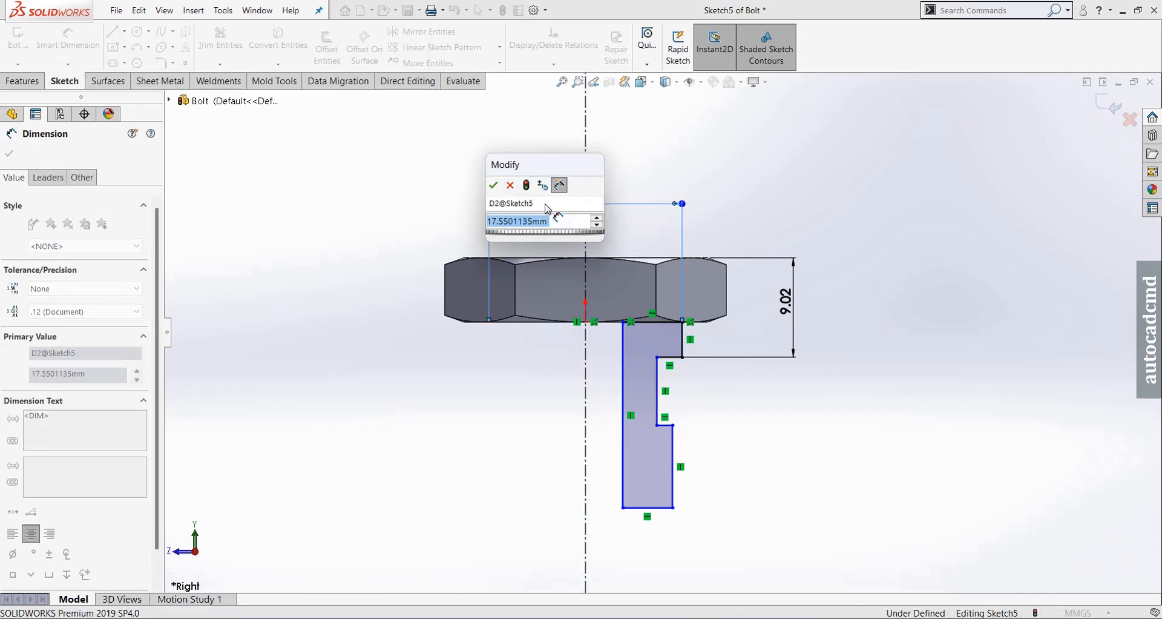
pyautogui.write('14.29')
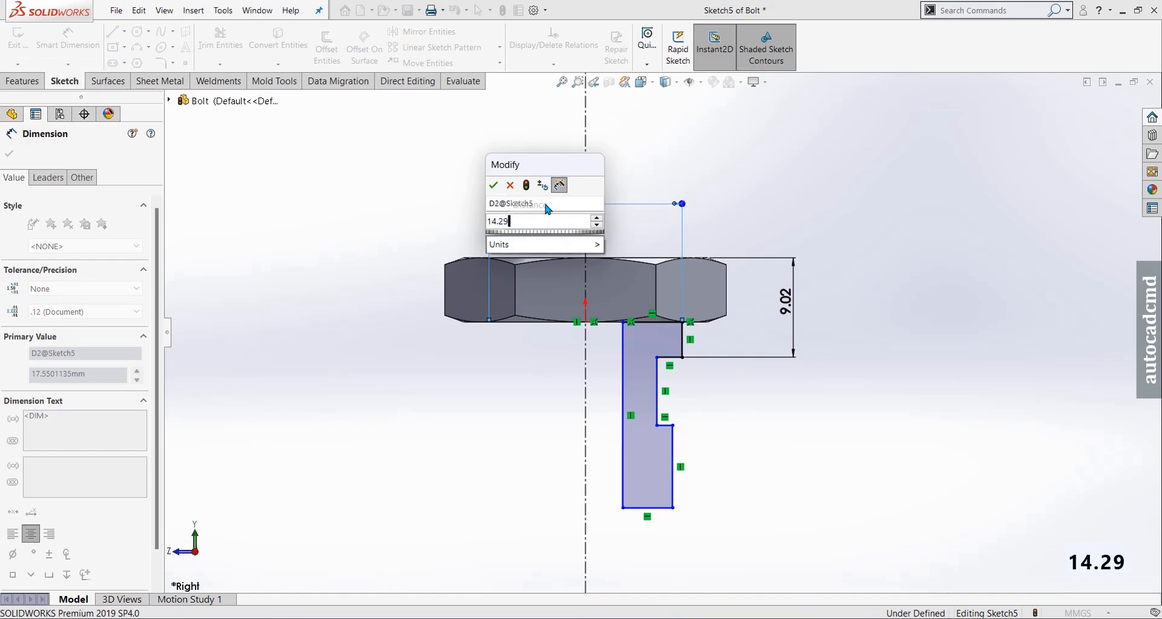
pyautogui.press('Return')
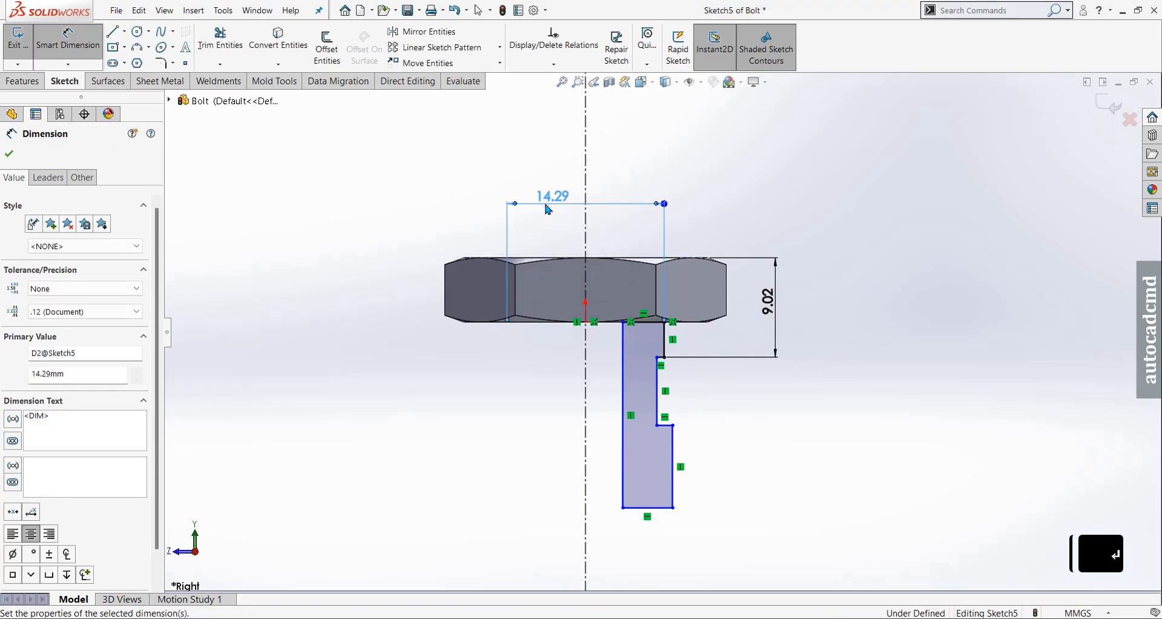
# Step: Dimension the recessed middle edge about the construction line as an 11.95 mm diameter
pyautogui.click(660, 401)
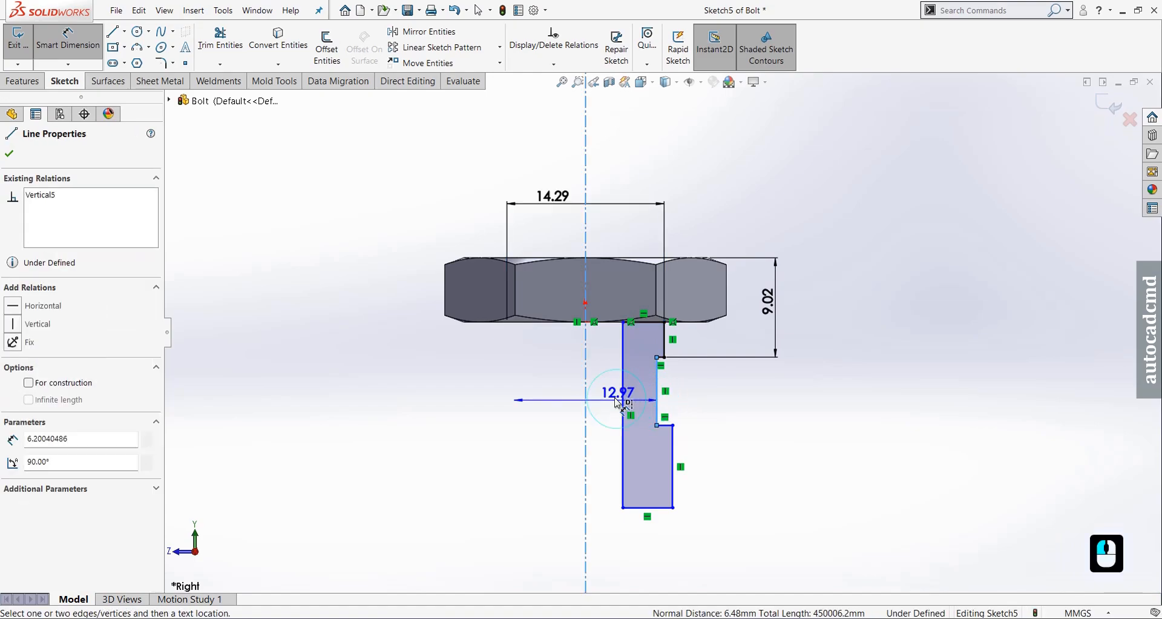
pyautogui.click(547, 393)
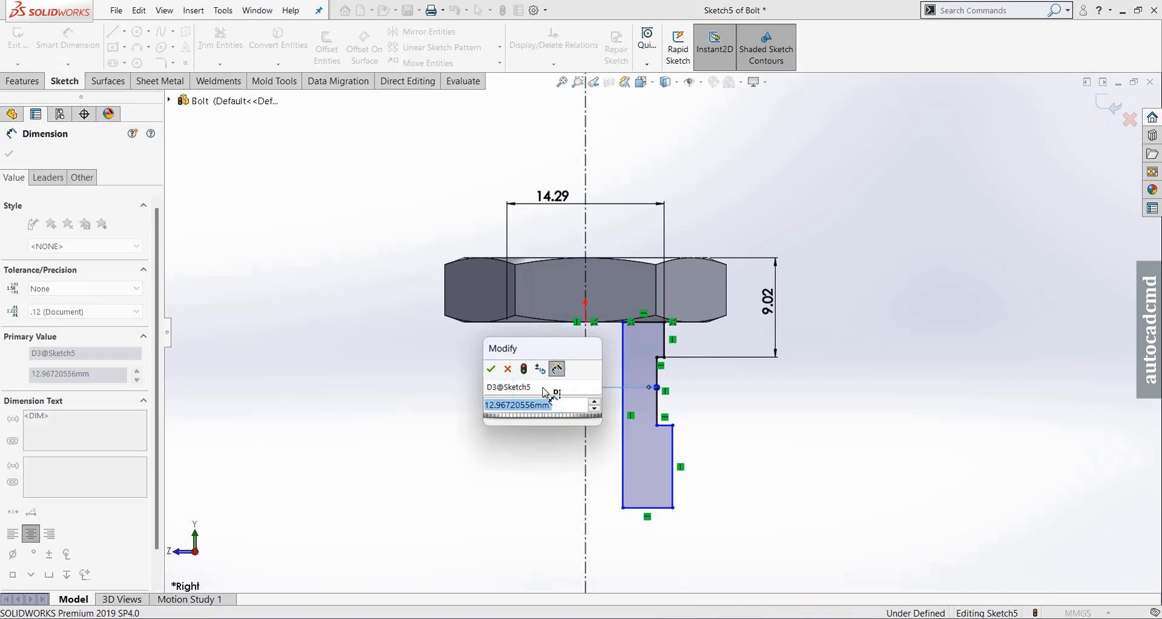
pyautogui.write('11.95')
pyautogui.press('Return')
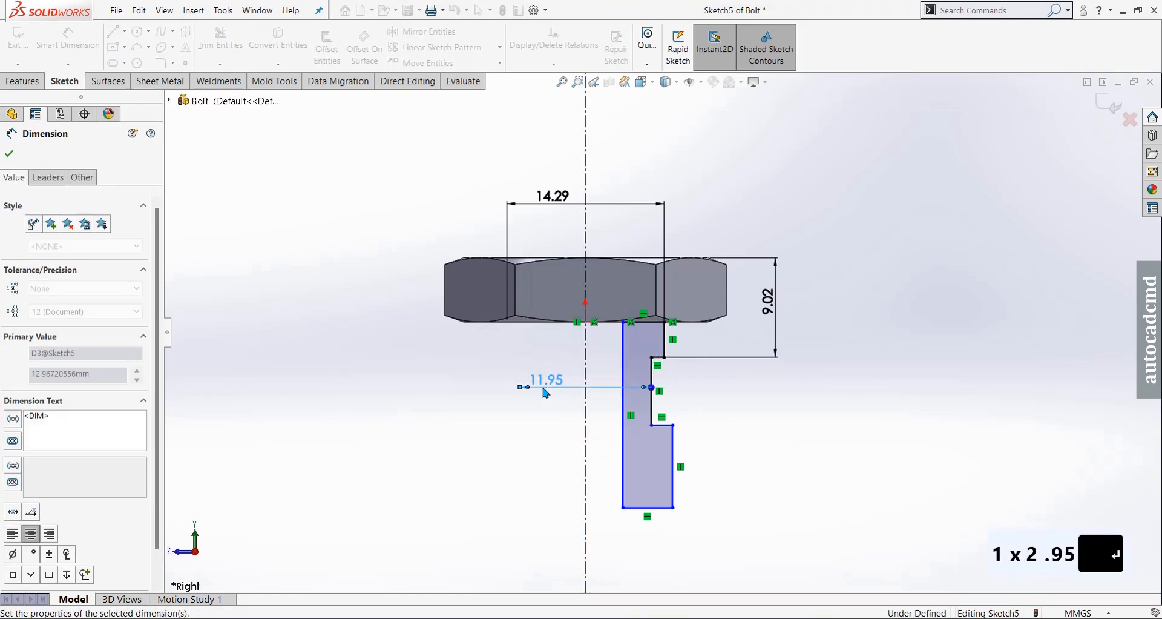
# Step: Dimension the profile's long inner edge about the construction line as a 7.39 mm diameter
pyautogui.click(624, 469)
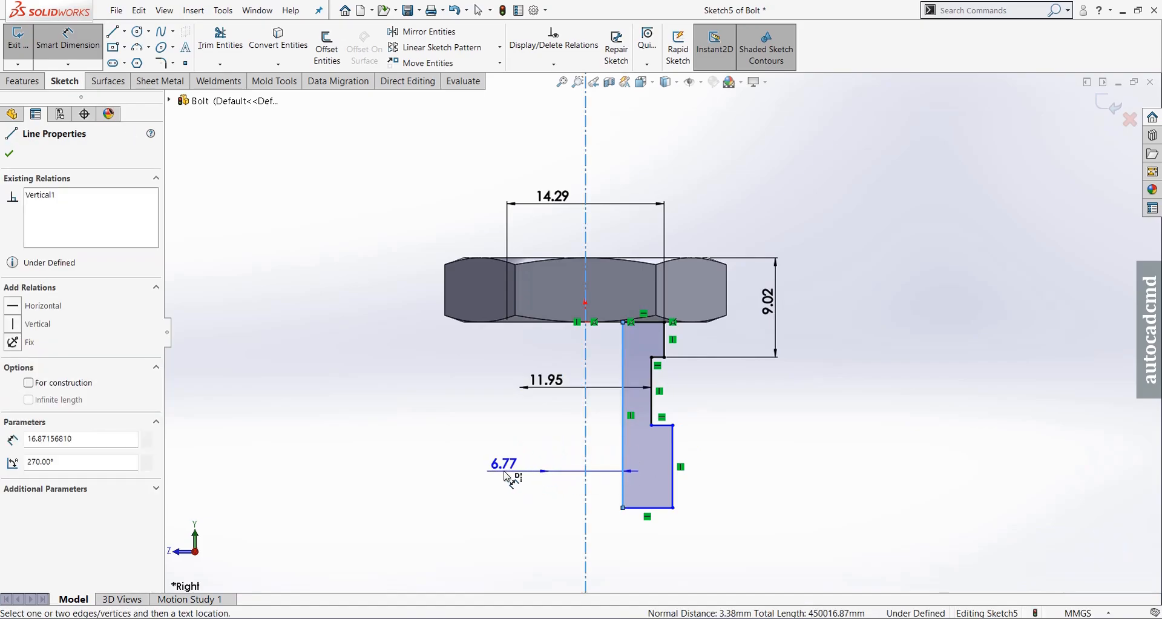
pyautogui.click(500, 470)
pyautogui.write('7.')
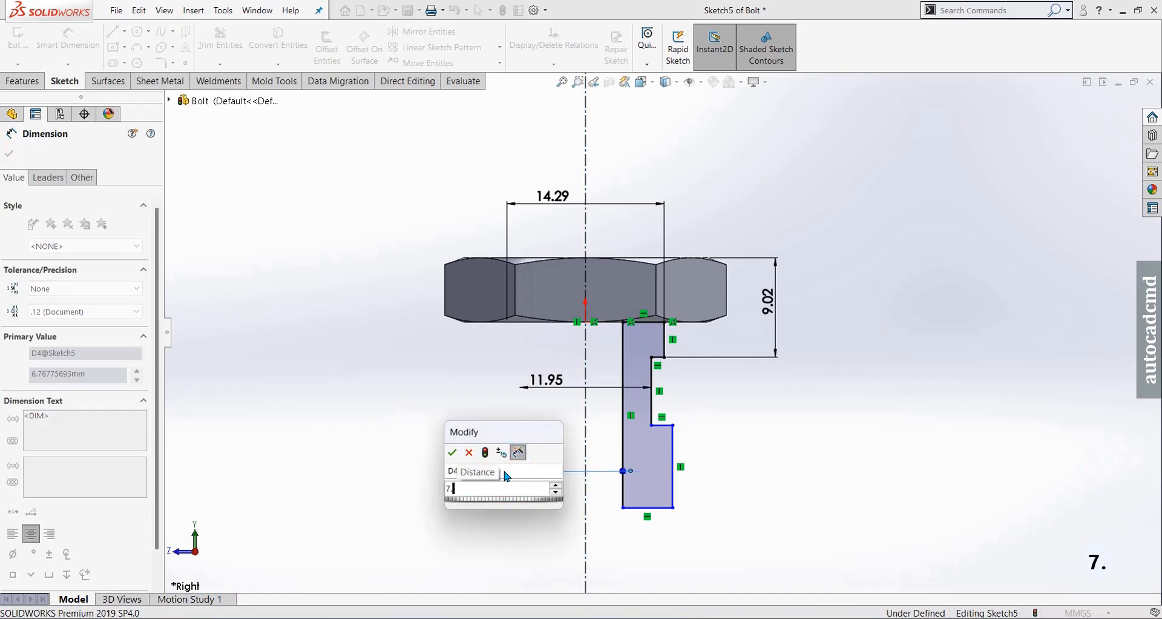
pyautogui.write('39')
pyautogui.press('Return')
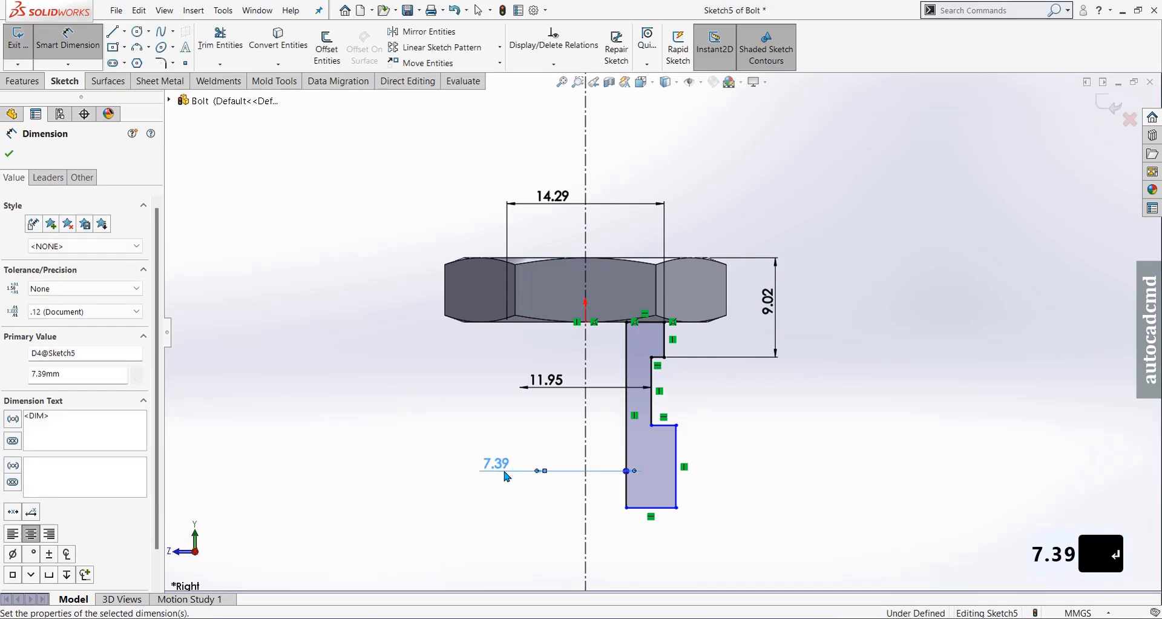
# Step: Dimension the distance from the head's top edge to the shank profile's bottom edge as 33 mm
pyautogui.click(644, 507)
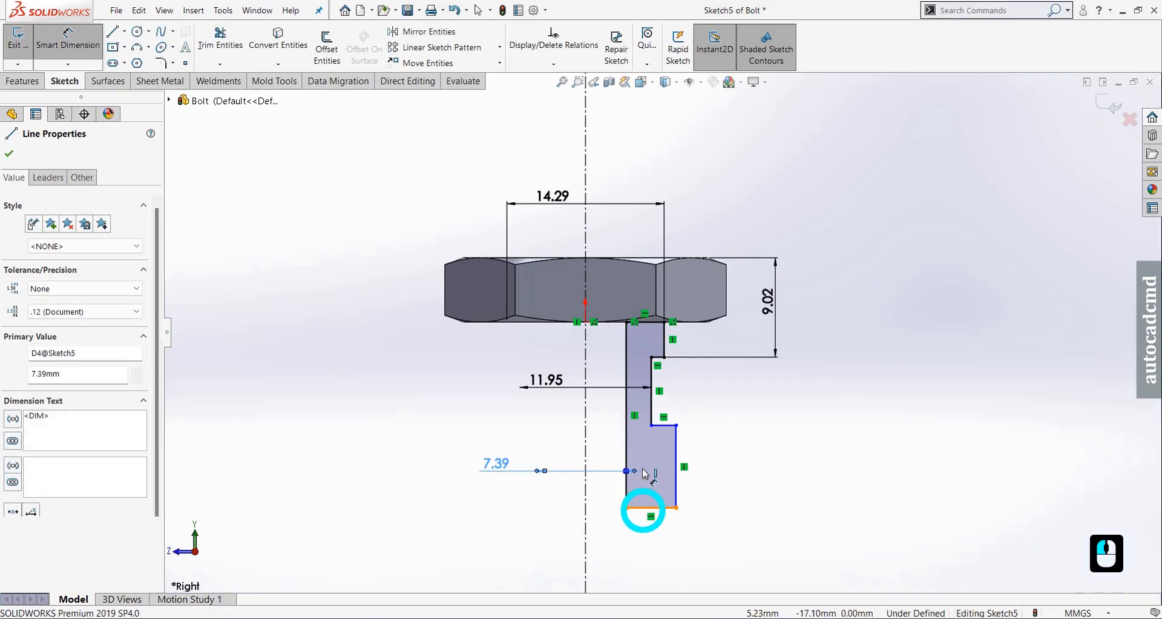
pyautogui.click(648, 261)
pyautogui.click(873, 351)
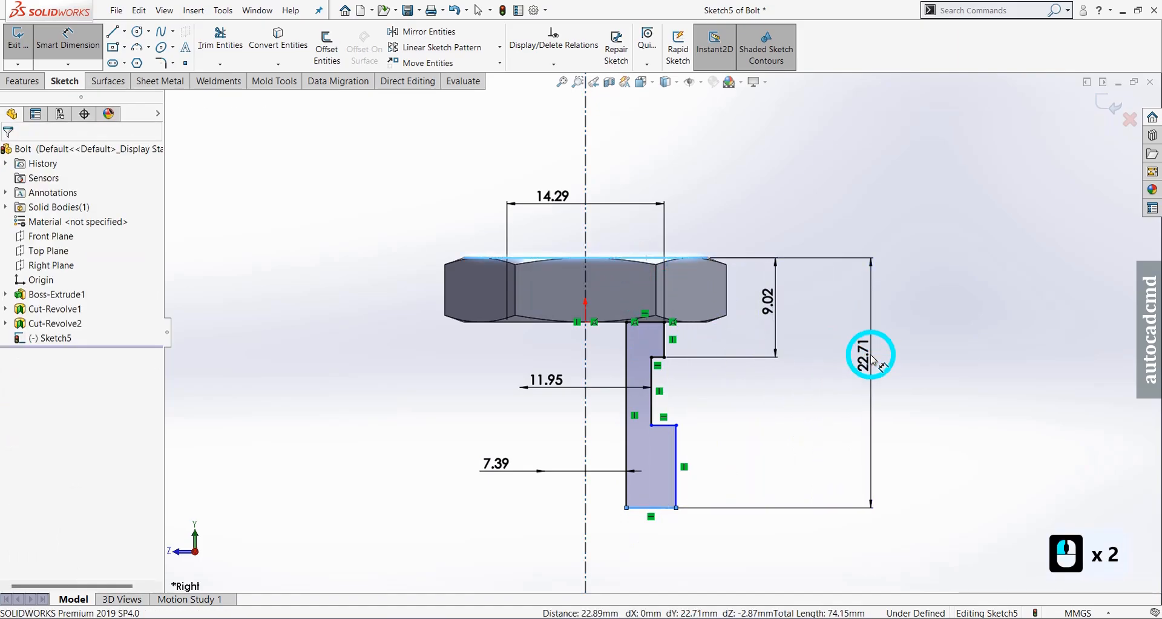
pyautogui.write('33')
pyautogui.press('Return')
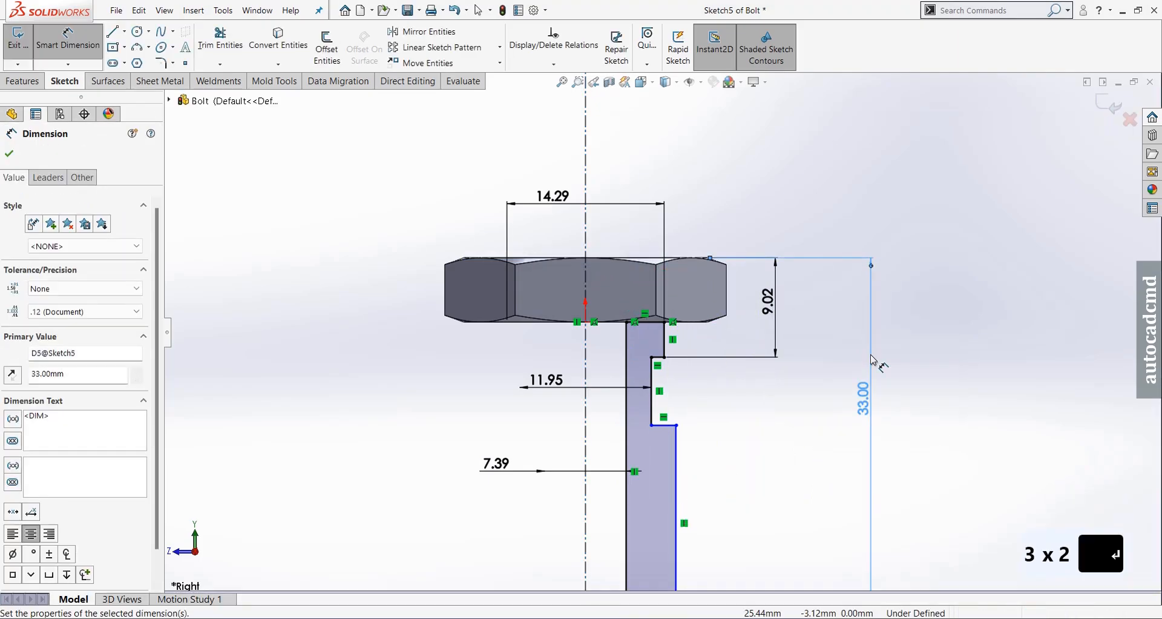
# Step: Dimension the length of the lower step's outer vertical edge as 15.73 mm
pyautogui.scroll(5, 714, 396)
pyautogui.scroll(-4, 661, 391)
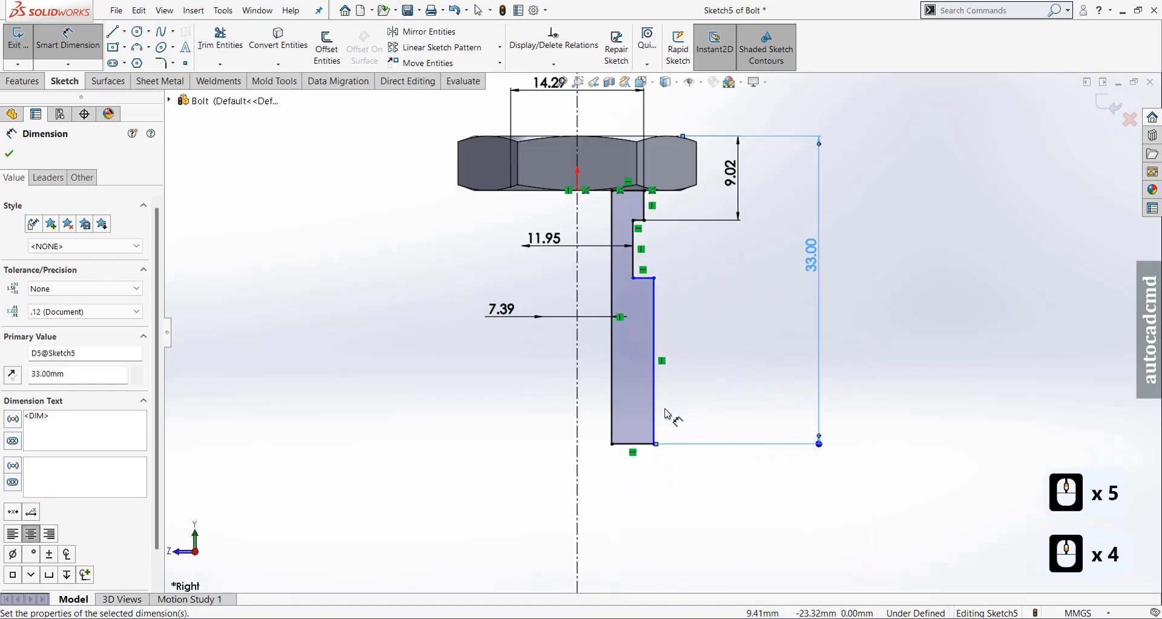
pyautogui.click(656, 371)
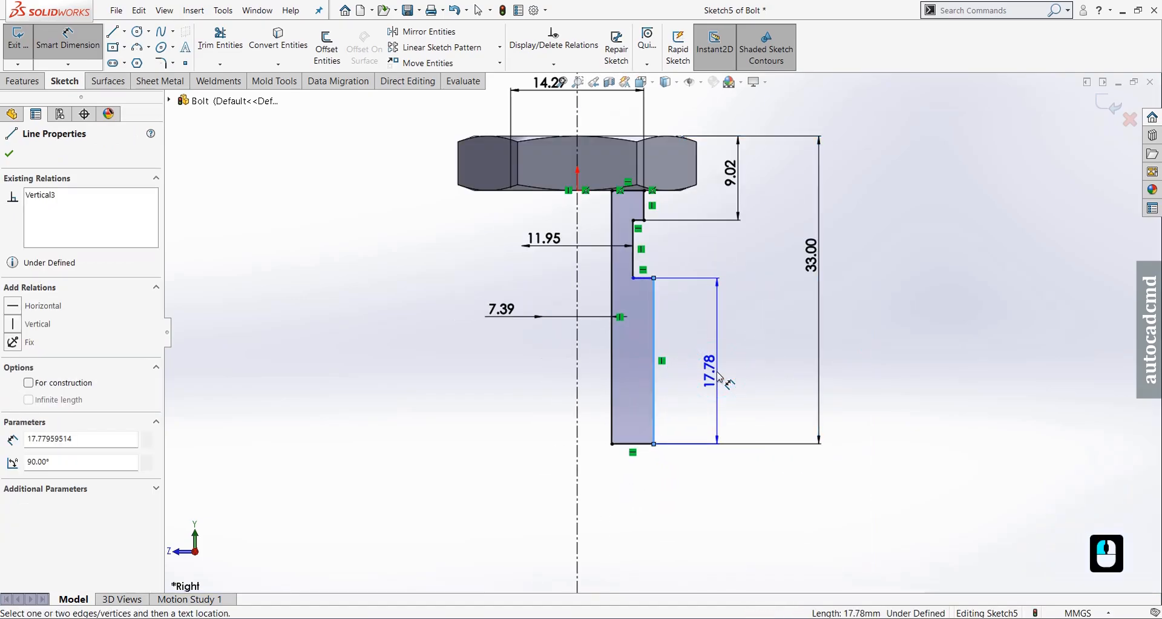
pyautogui.click(718, 375)
pyautogui.write('1')
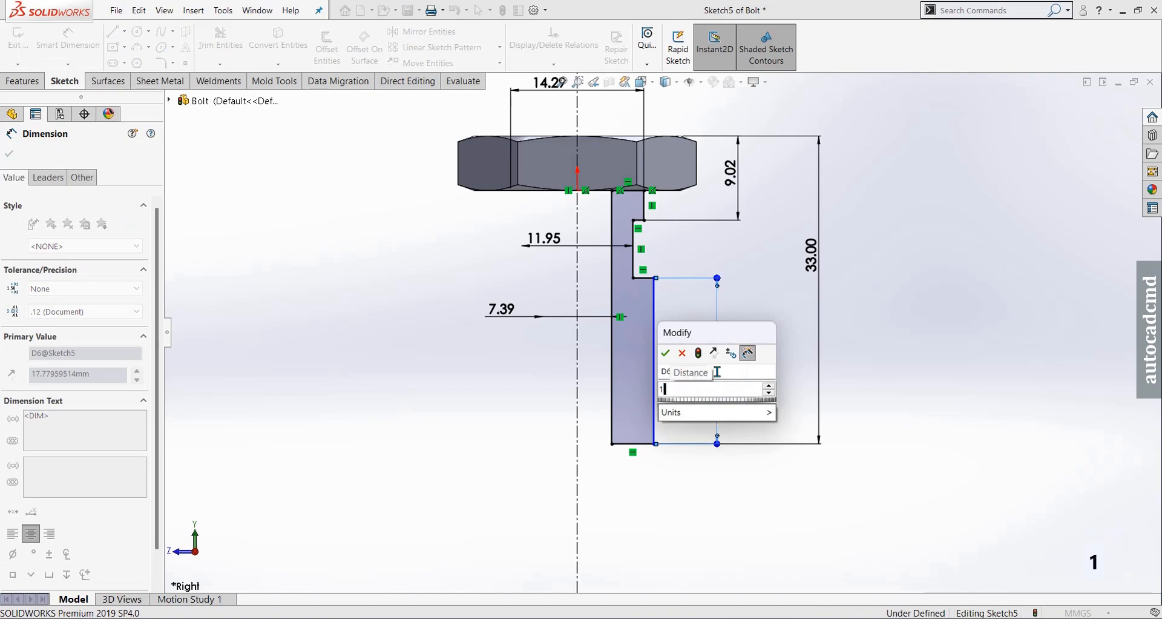
pyautogui.write('5.73')
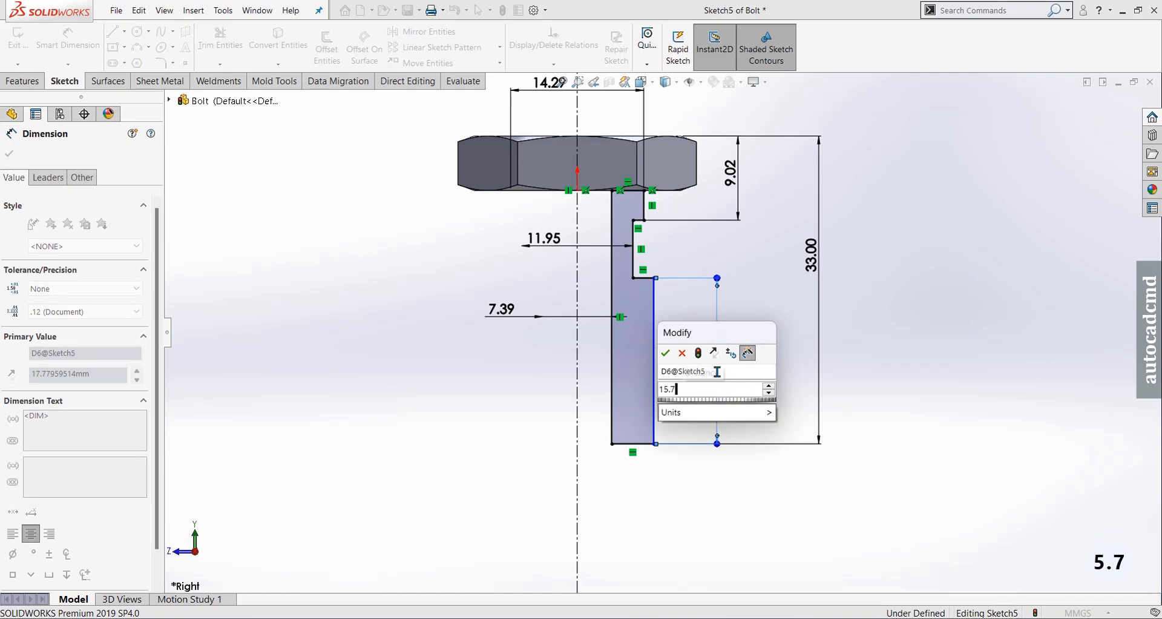
pyautogui.press('Return')
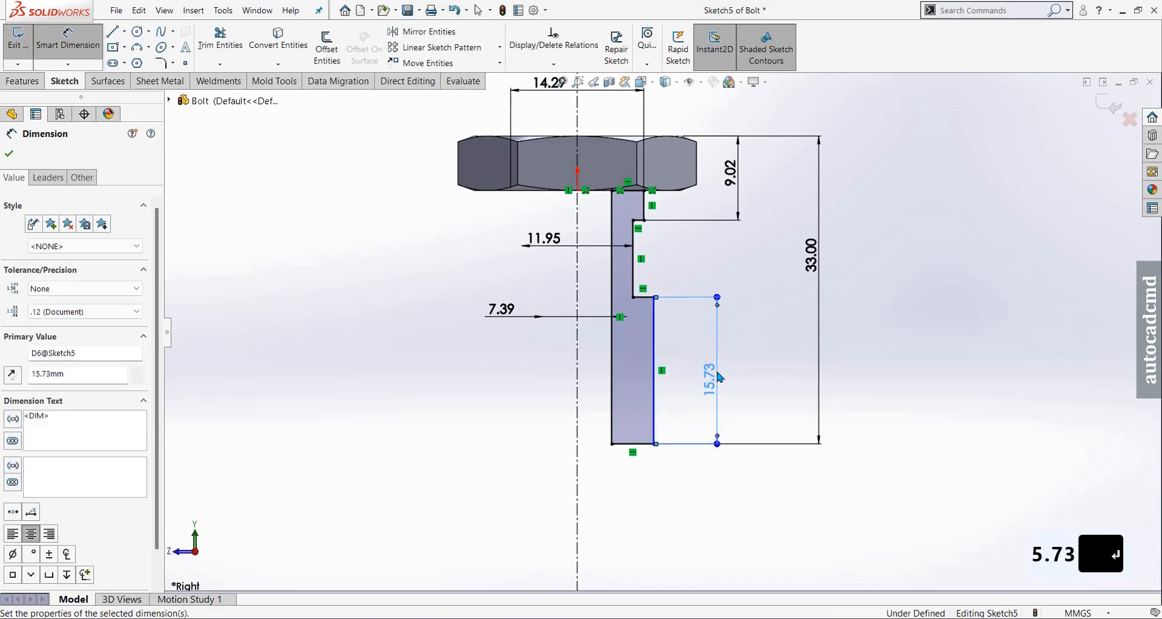
pyautogui.press('Escape')
# Step: Make the lower step's outer vertical edge collinear with the upper step's outer edge
pyautogui.click(655, 398)
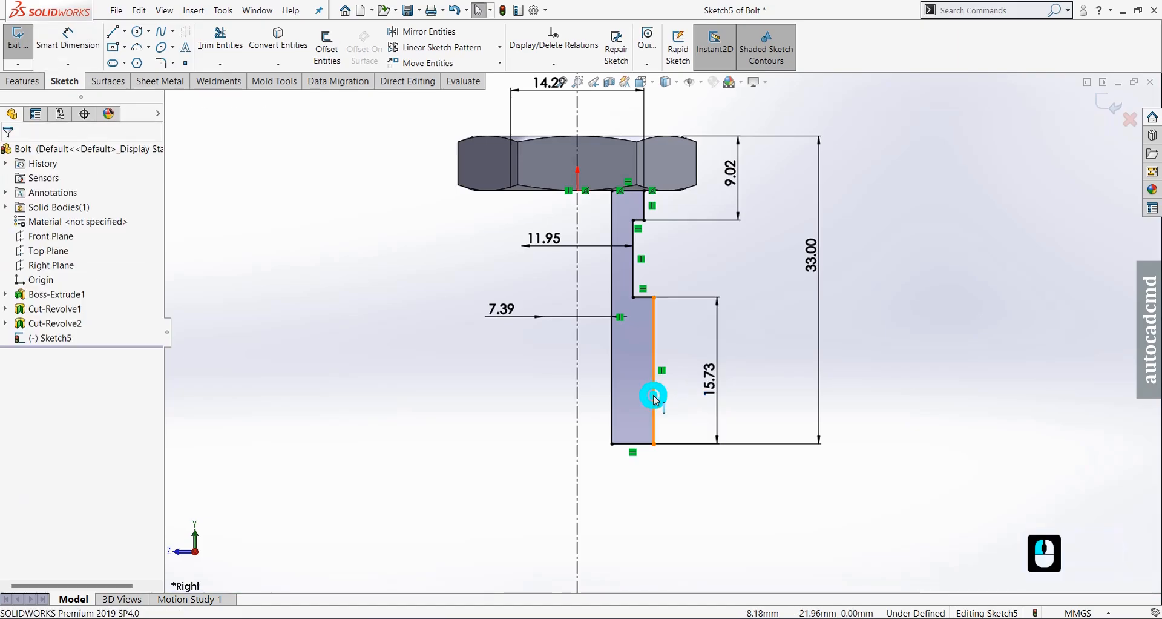
pyautogui.keyDown('shift'); pyautogui.click(646, 212); pyautogui.keyUp('shift')
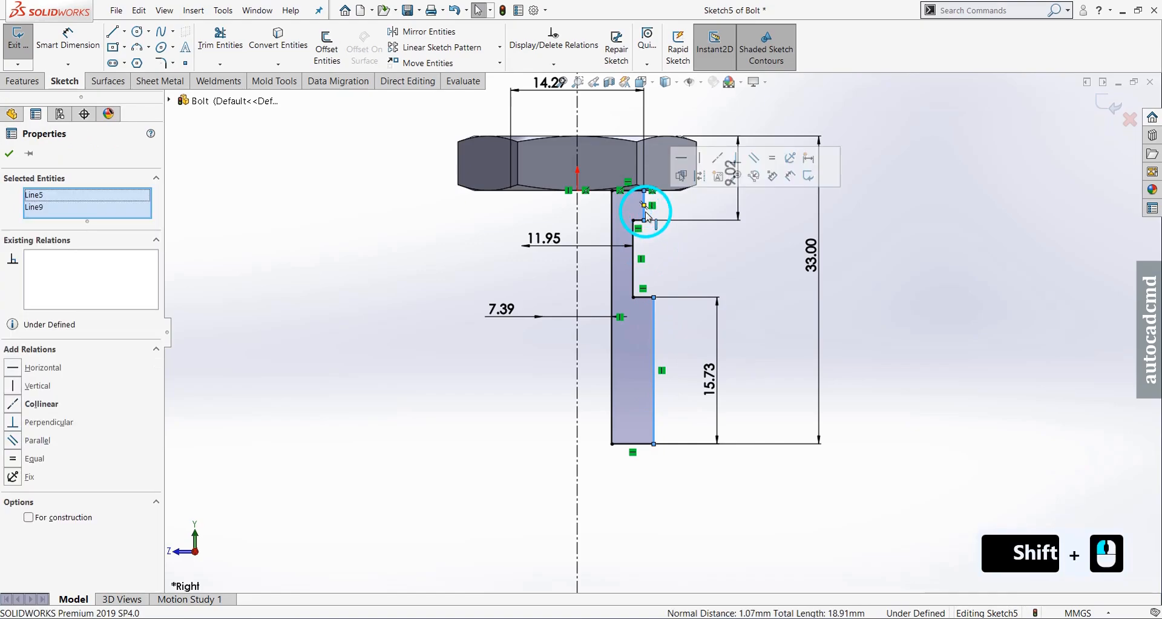
pyautogui.click(715, 162)
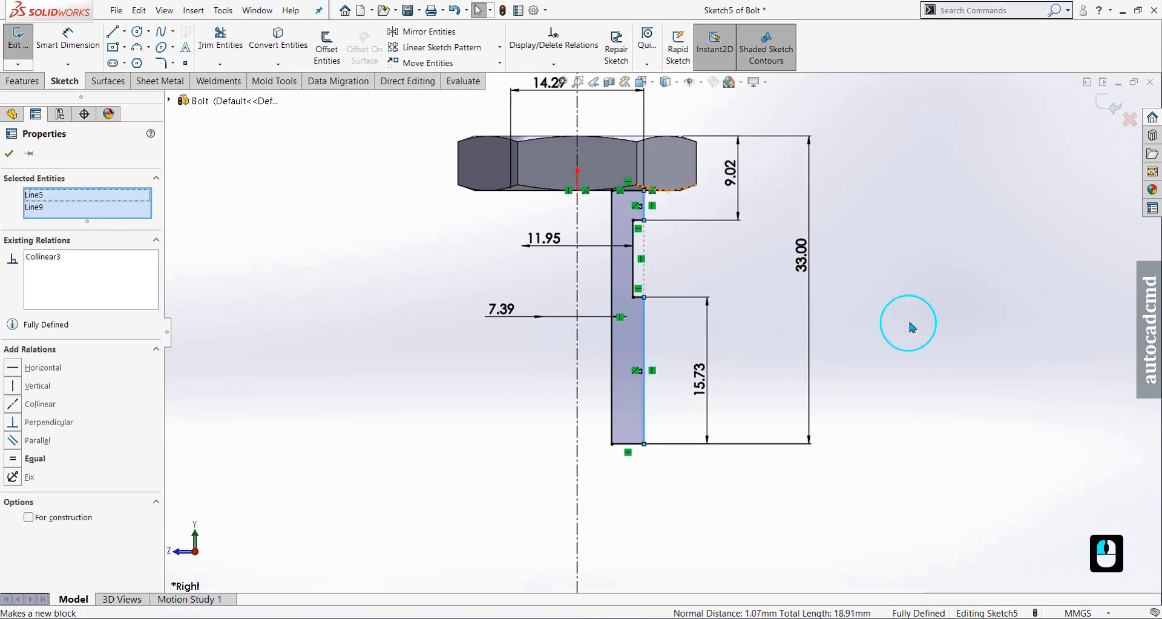
pyautogui.click(977, 321)
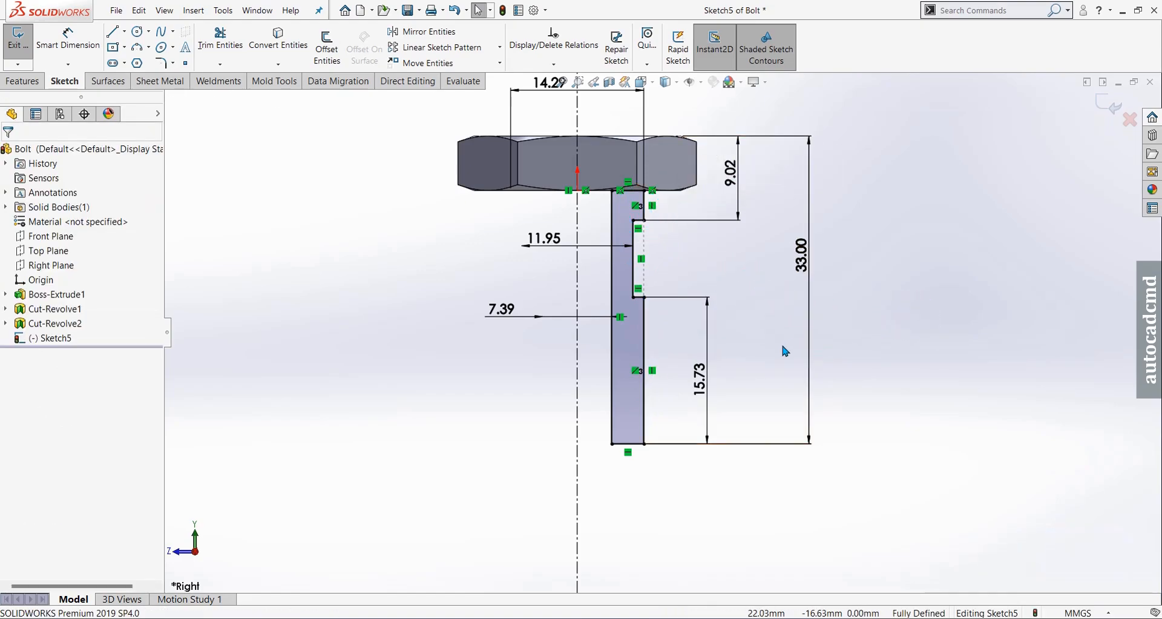
# Step: Revolve the shank profile 360 degrees about the vertical construction line as a boss merged with the head
pyautogui.scroll(-2, 610, 286)
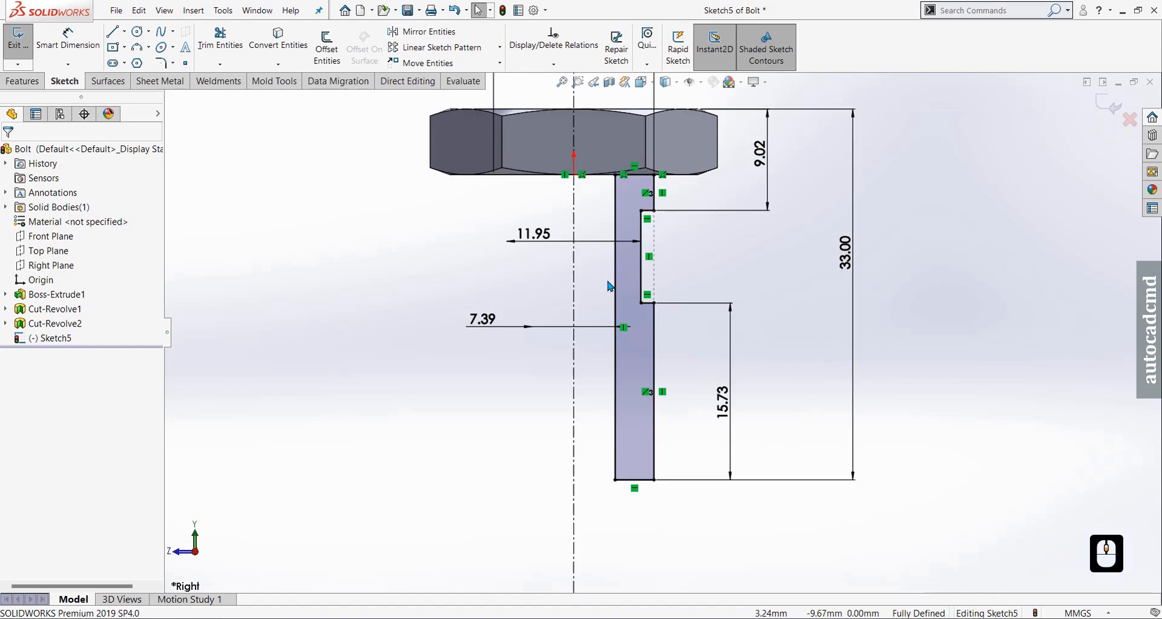
pyautogui.click(23, 81)
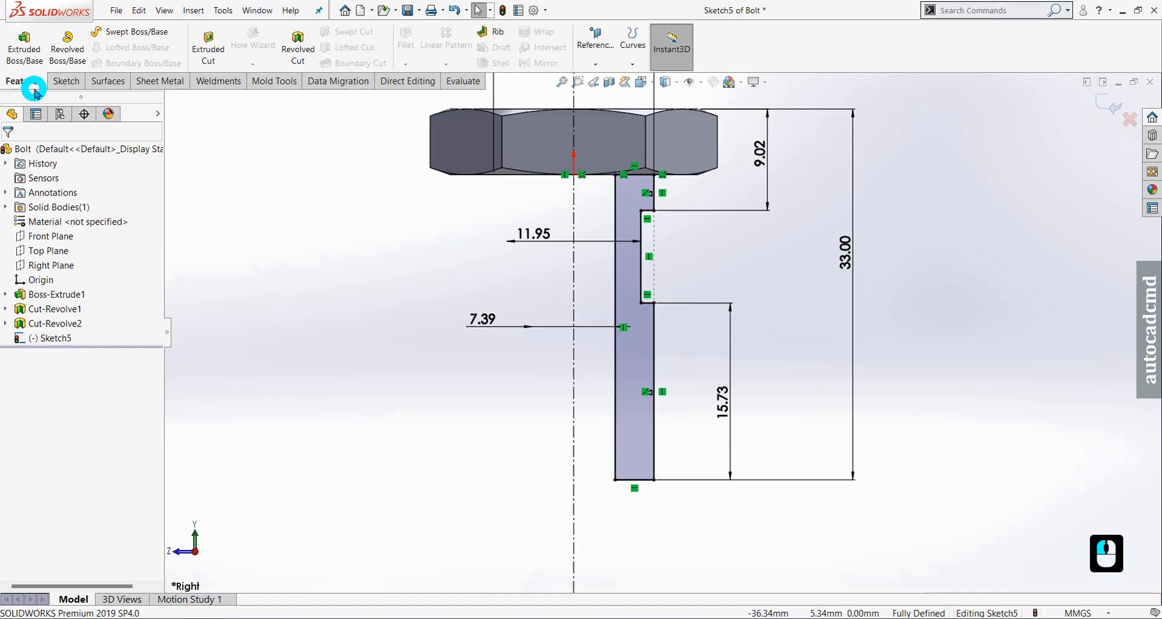
pyautogui.click(68, 44)
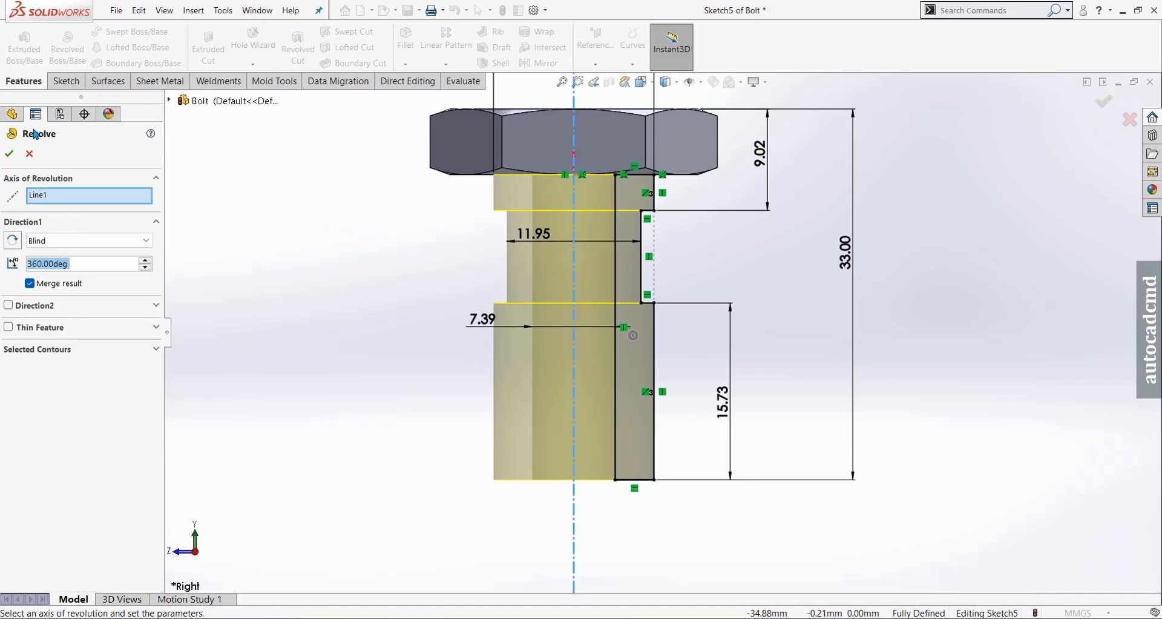
pyautogui.click(12, 154)
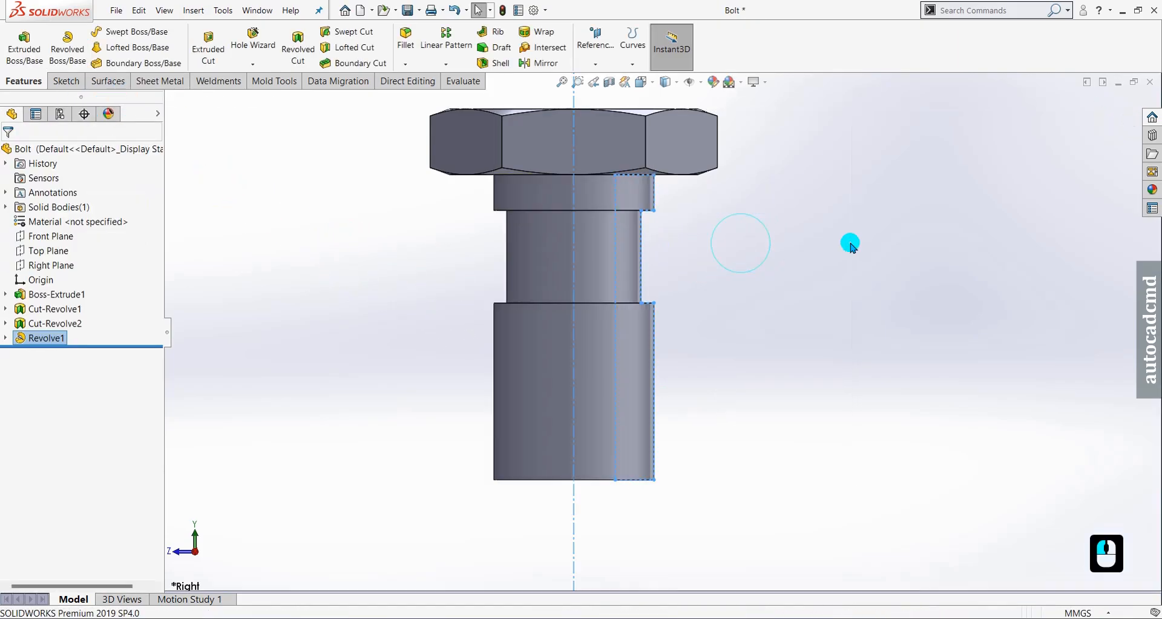
# Step: Chamfer the bore edge and the outer edge at the shank's free end by 1.5 mm at 45 degrees
pyautogui.moveTo(579, 314); pyautogui.dragTo(527, 255, button='middle')
pyautogui.moveTo(663, 294)
pyautogui.mouseDown(button='middle')
pyautogui.moveTo(677, 472)
pyautogui.moveTo(708, 575)
pyautogui.moveTo(561, 444)
pyautogui.moveTo(546, 344)
pyautogui.moveTo(644, 295)
pyautogui.mouseUp(button='middle')
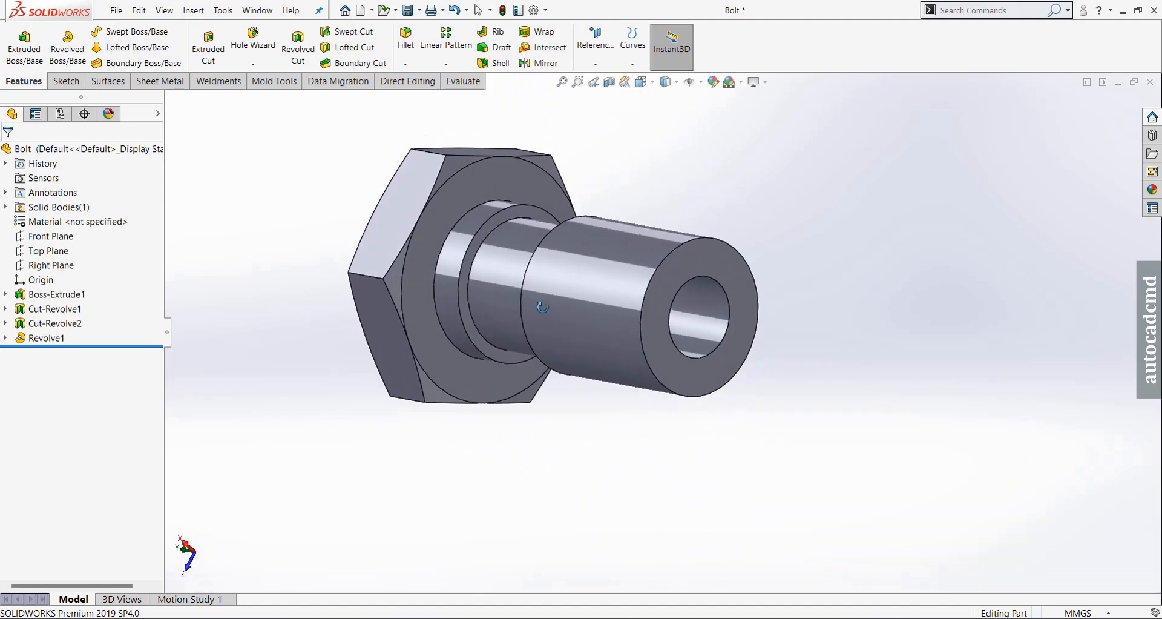
pyautogui.scroll(-2, 643, 295)
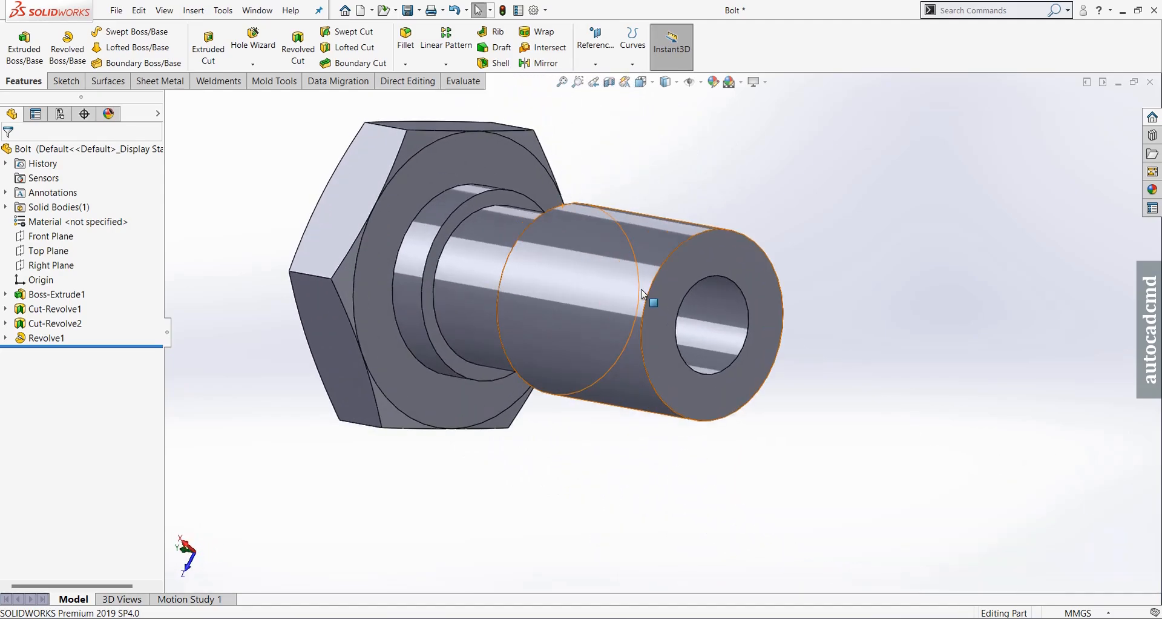
pyautogui.moveTo(560, 330); pyautogui.dragTo(546, 386, button='middle')
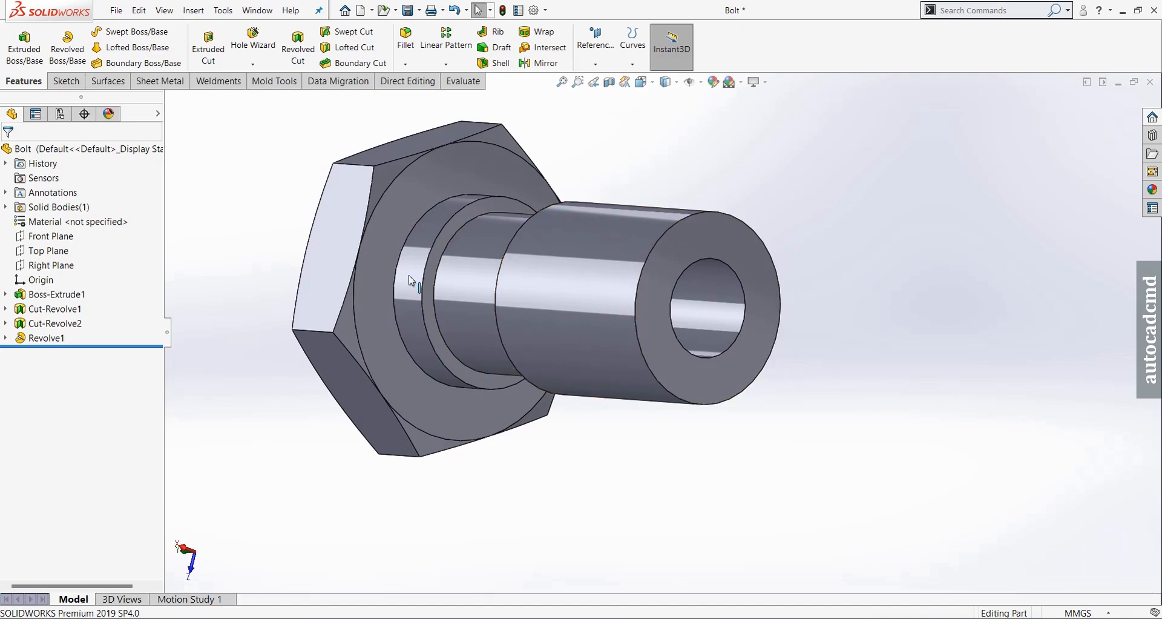
pyautogui.click(405, 65)
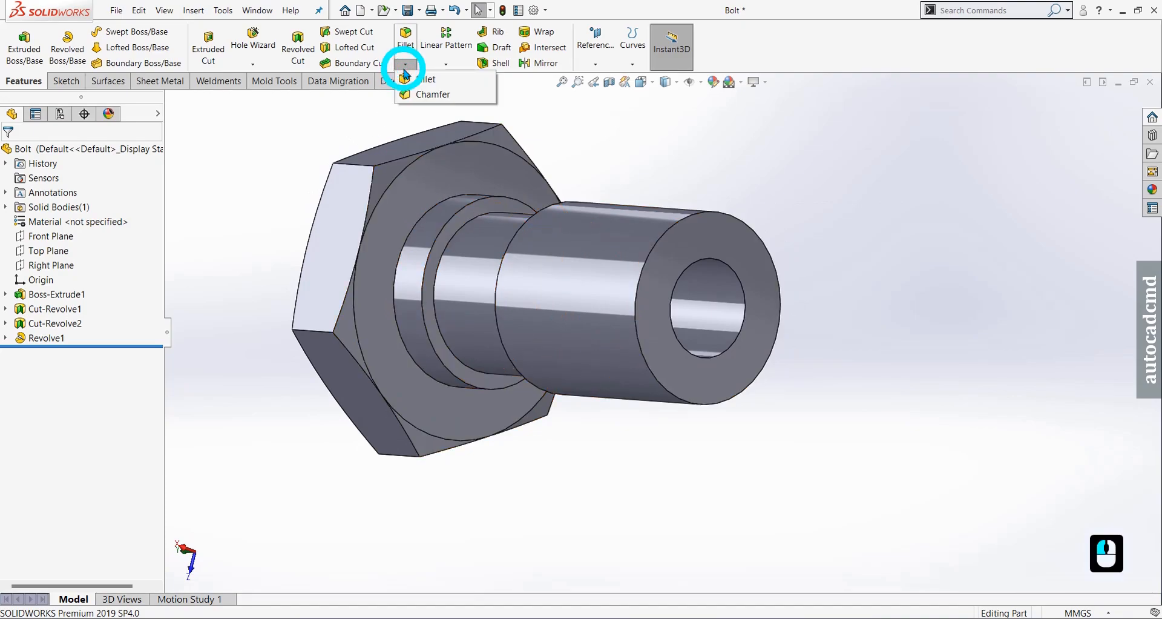
pyautogui.click(430, 98)
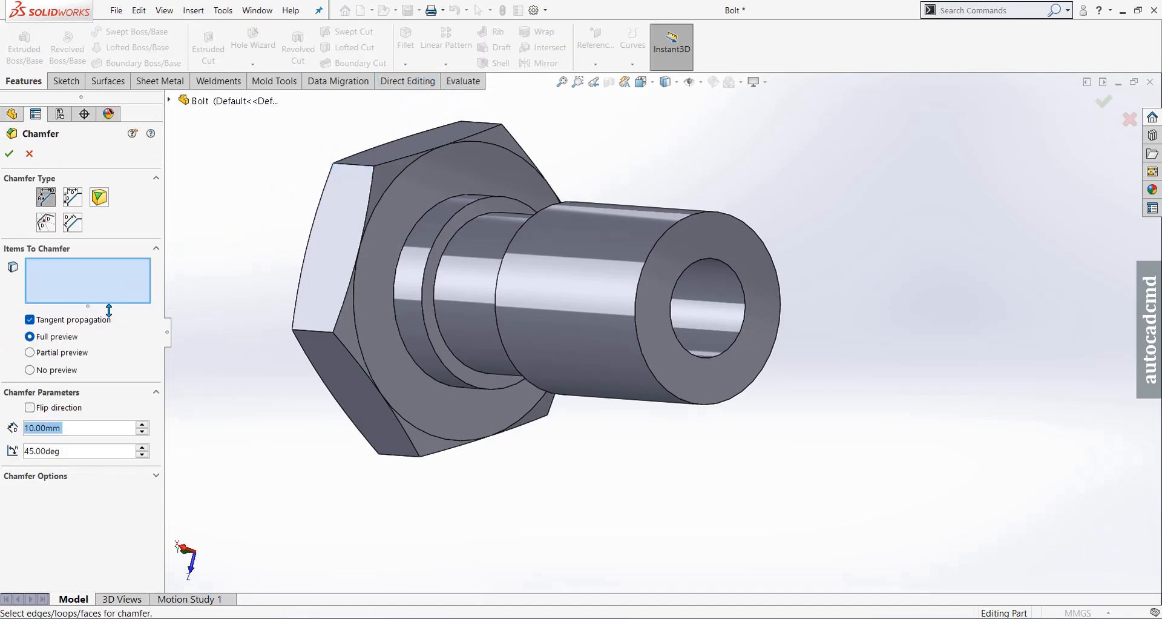
pyautogui.write('1.5')
pyautogui.press('Return')
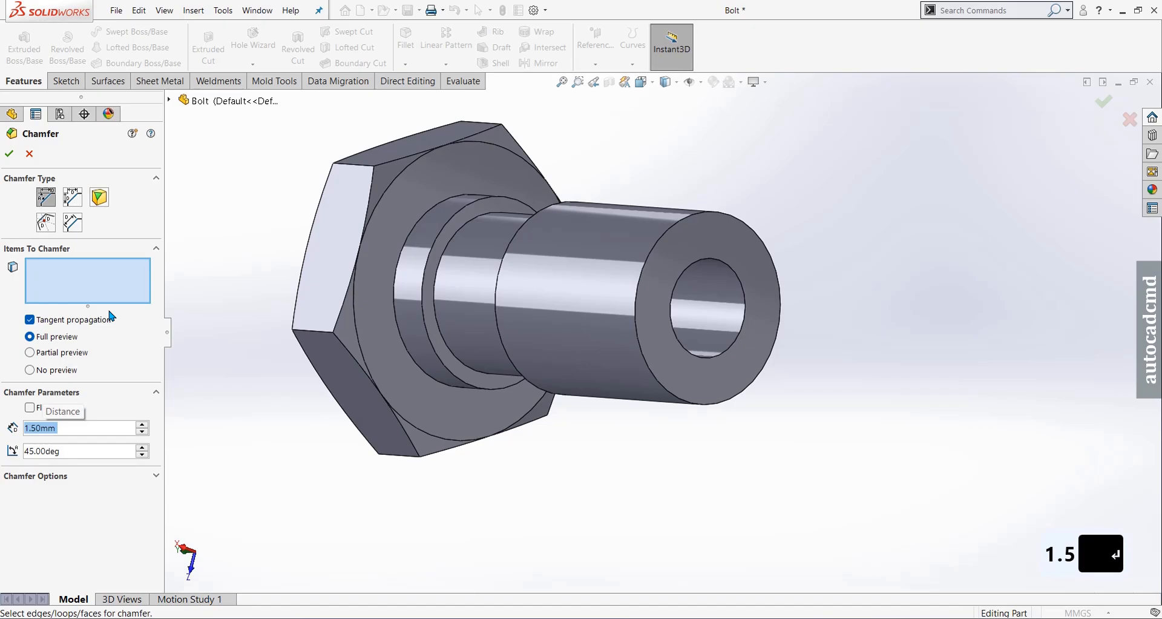
pyautogui.click(743, 289)
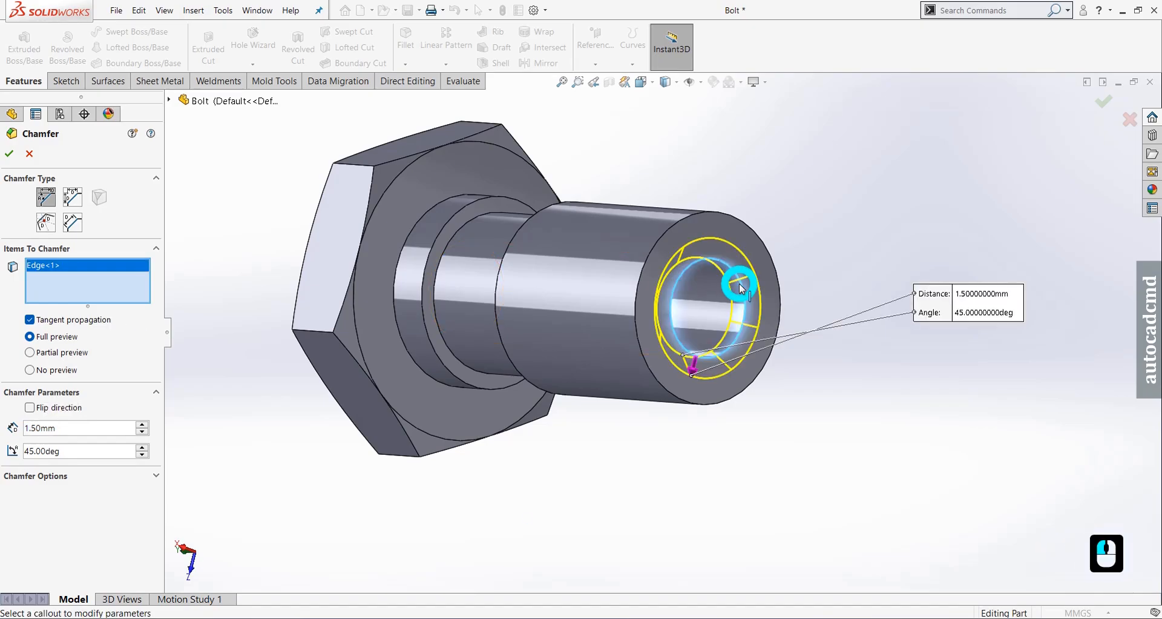
pyautogui.click(706, 217)
pyautogui.moveTo(697, 288)
pyautogui.mouseDown(button='middle')
pyautogui.moveTo(711, 196)
pyautogui.moveTo(702, 277)
pyautogui.mouseUp(button='middle')
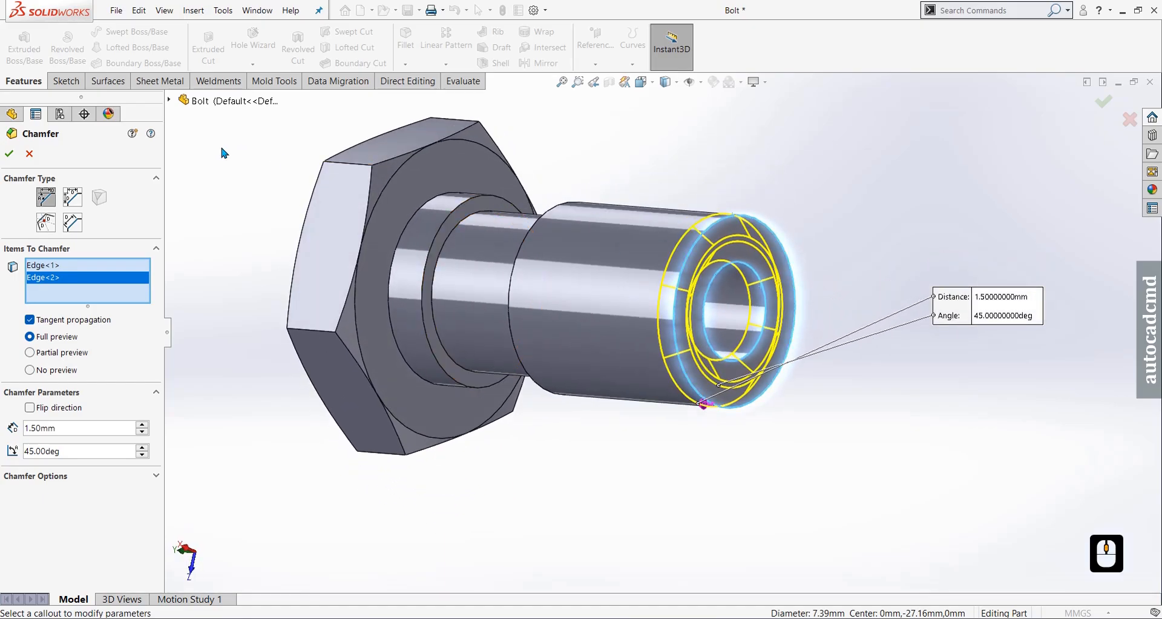
pyautogui.click(9, 156)
# Step: Start a sketch on the Right Plane and draw a circle of about 1.48 mm radius on the bolt's axis within the recessed shank section
pyautogui.moveTo(779, 215); pyautogui.dragTo(783, 480, button='middle')
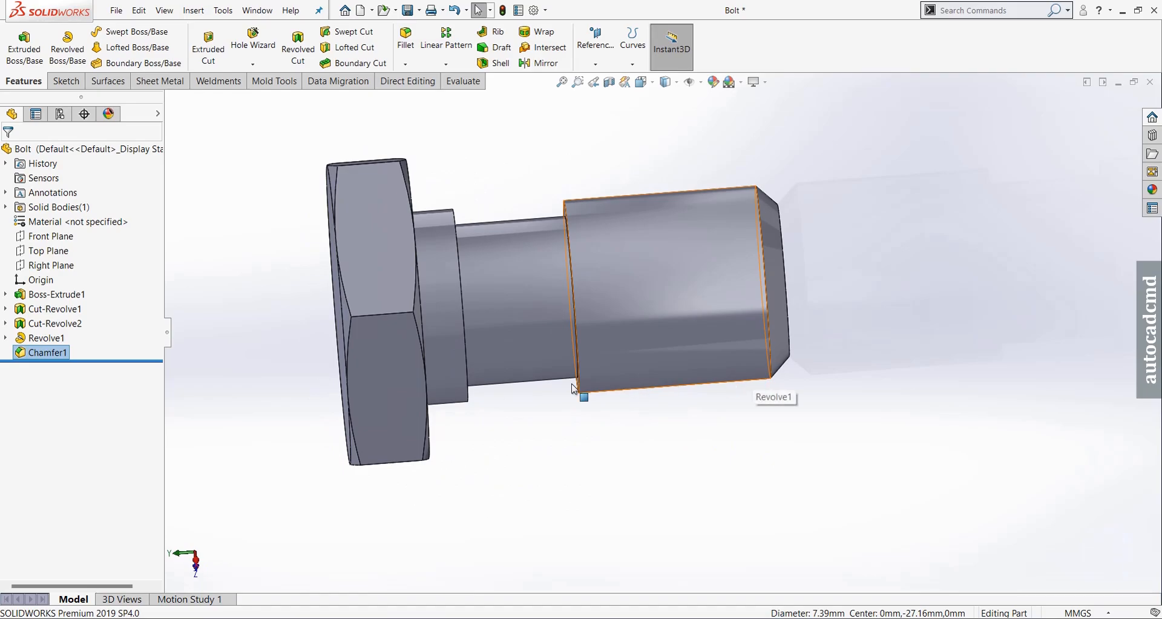
pyautogui.click(69, 270)
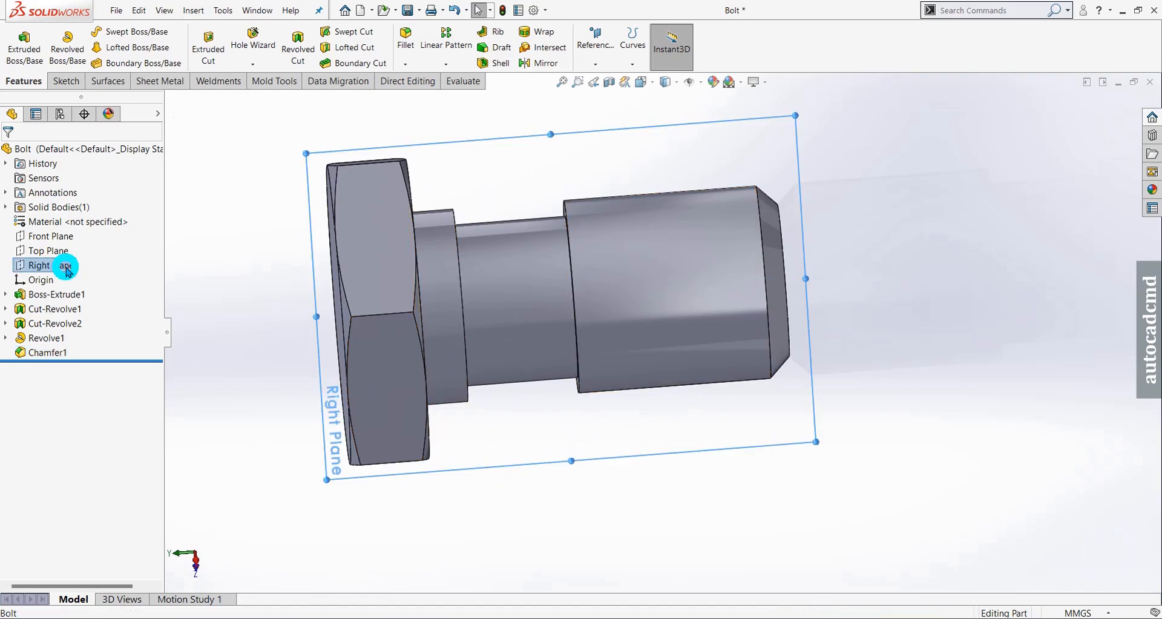
pyautogui.click(79, 253)
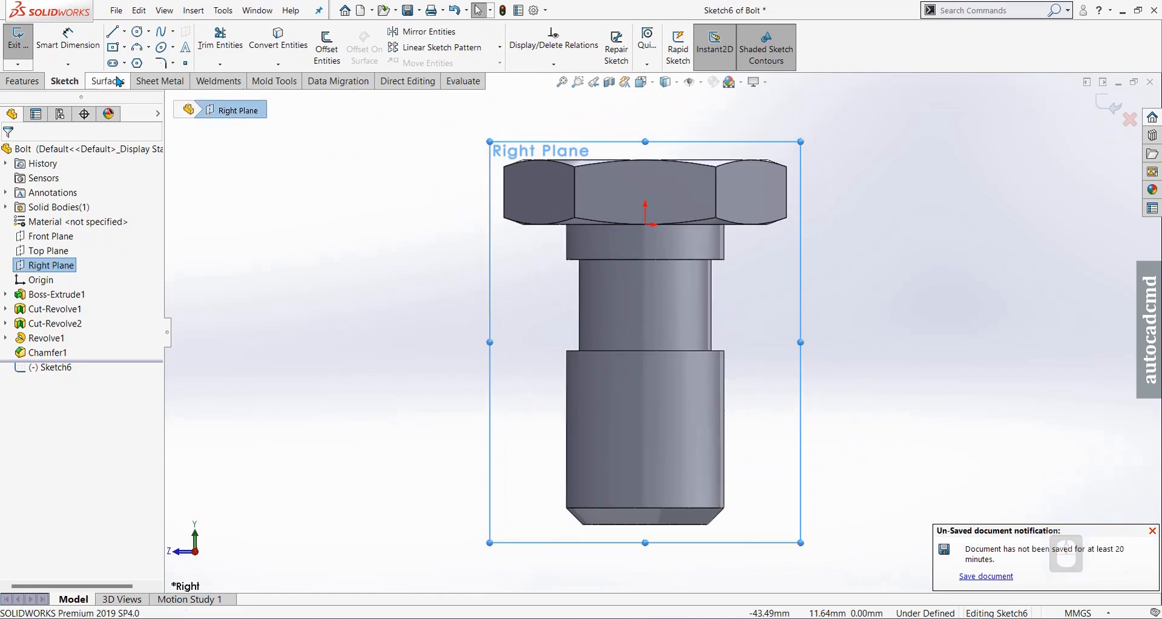
pyautogui.click(138, 31)
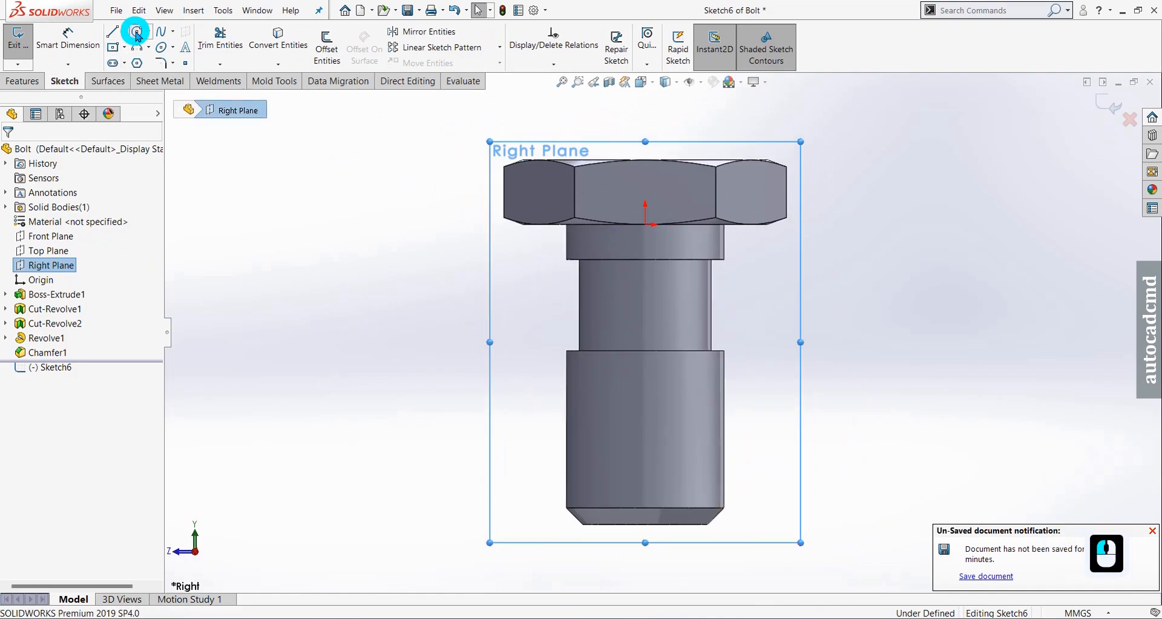
pyautogui.click(645, 298)
pyautogui.click(646, 315)
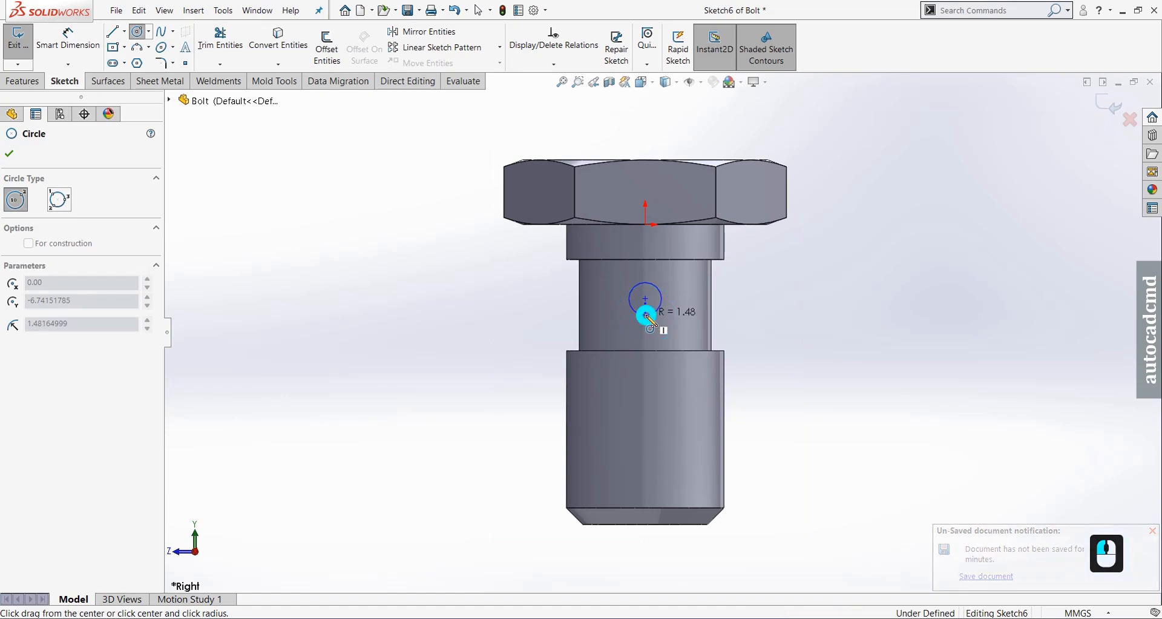
# Step: Dimension the circle's diameter as 6.88 mm
pyautogui.click(85, 51)
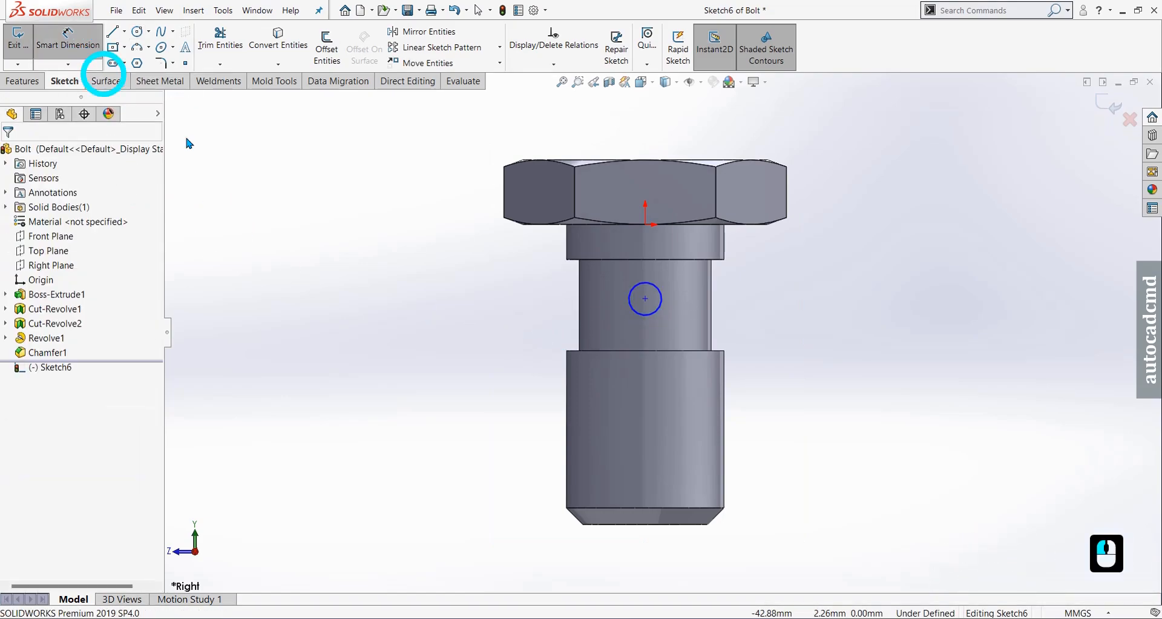
pyautogui.click(660, 300)
pyautogui.doubleClick(812, 247)
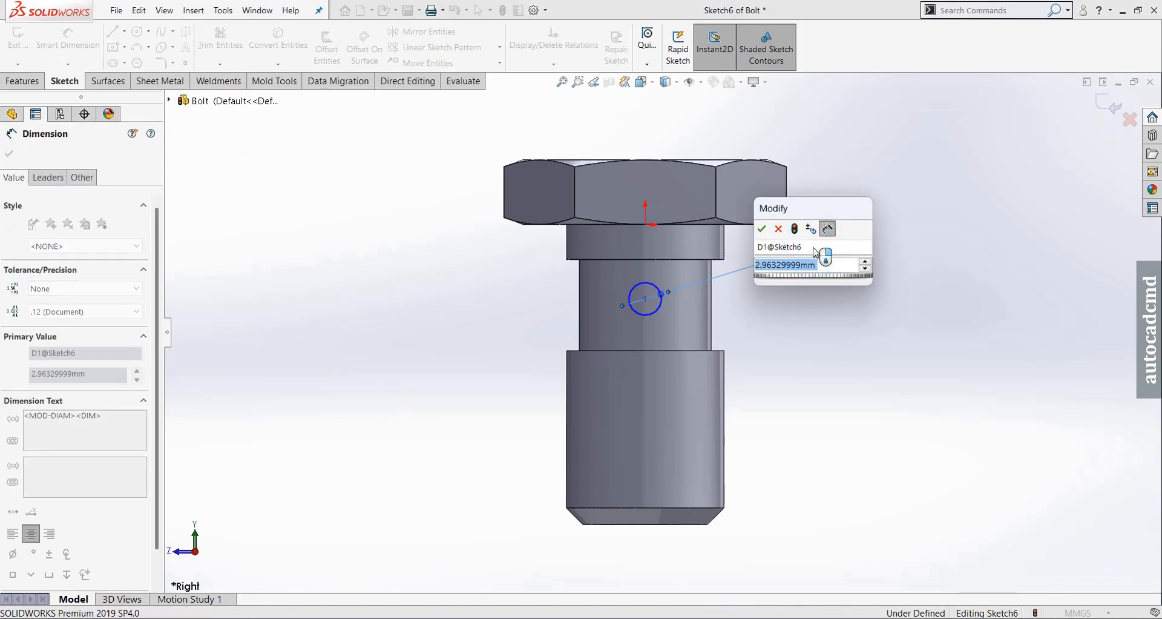
pyautogui.write('6.8')
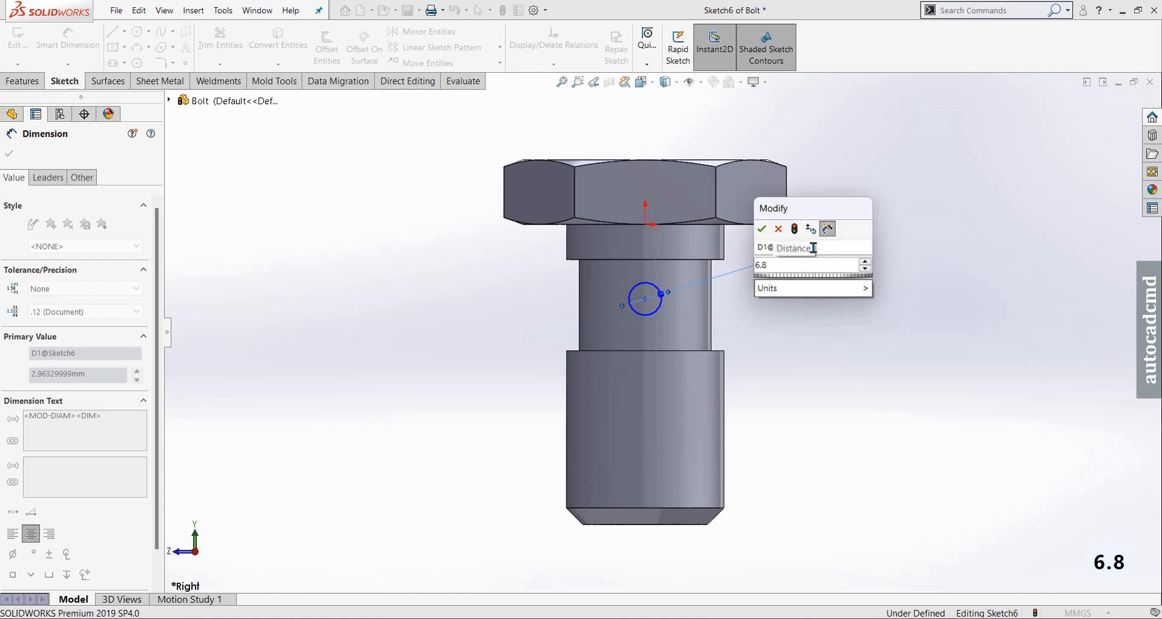
pyautogui.write('8')
pyautogui.press('Return')
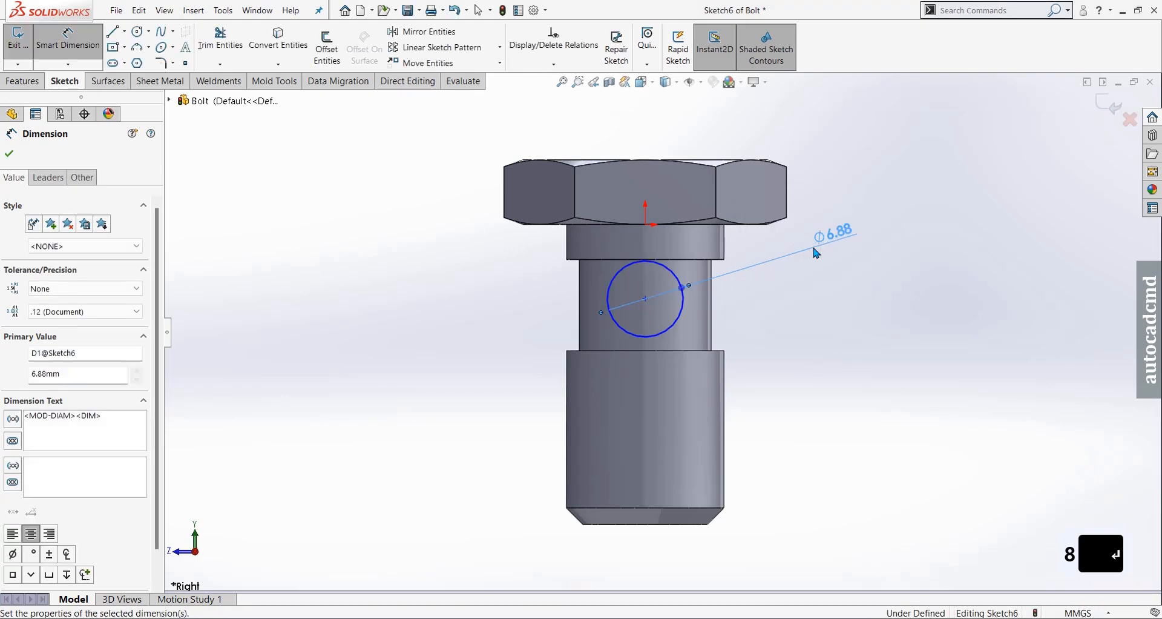
# Step: Dimension the vertical distance from the circle's centre to the head's outer flat face as 13.14 mm
pyautogui.click(646, 299)
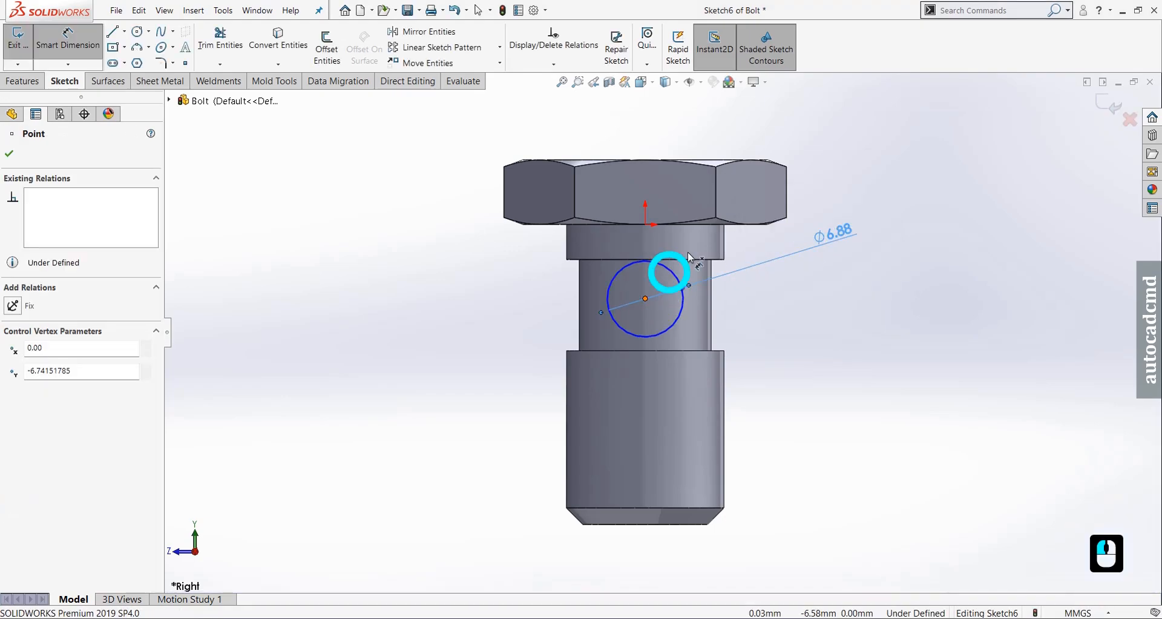
pyautogui.click(842, 257)
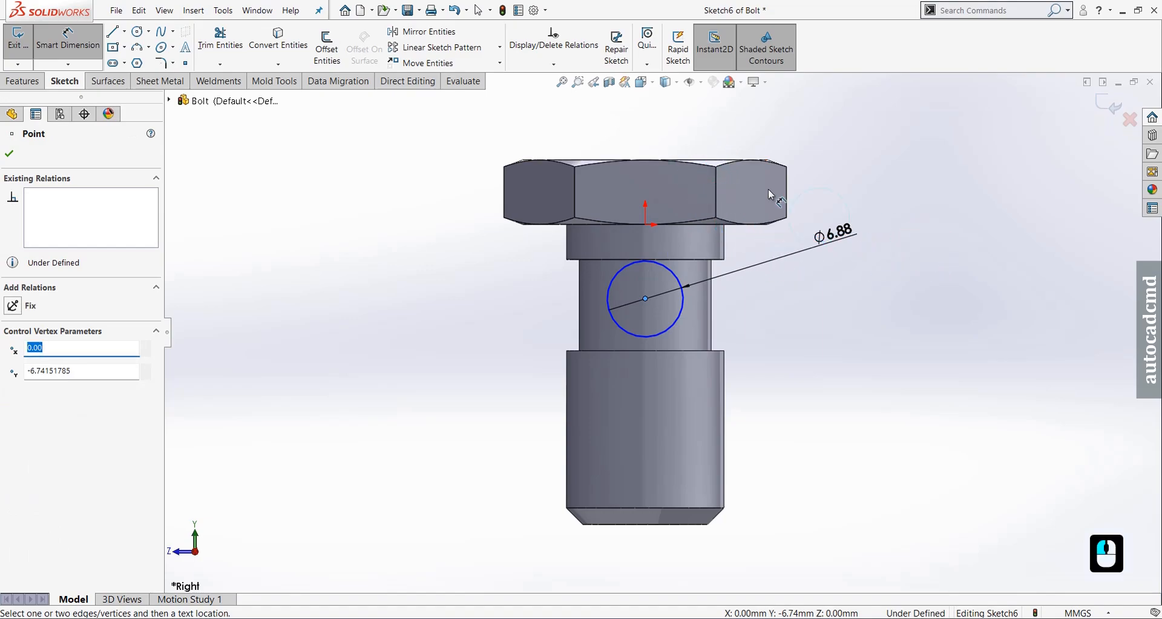
pyautogui.click(723, 161)
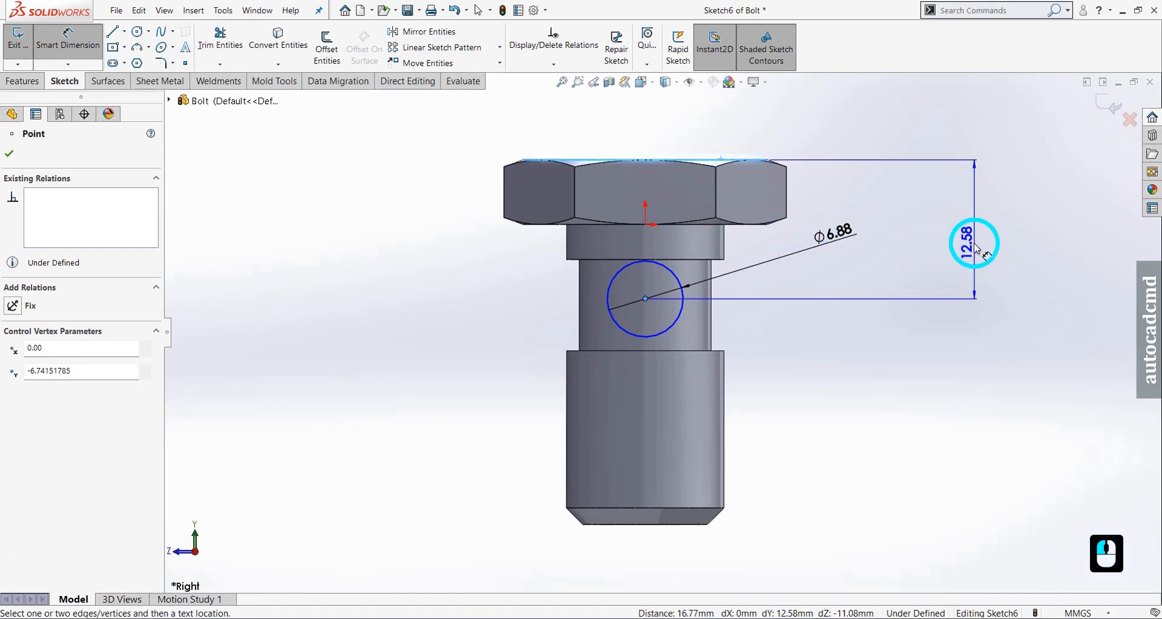
pyautogui.click(966, 250)
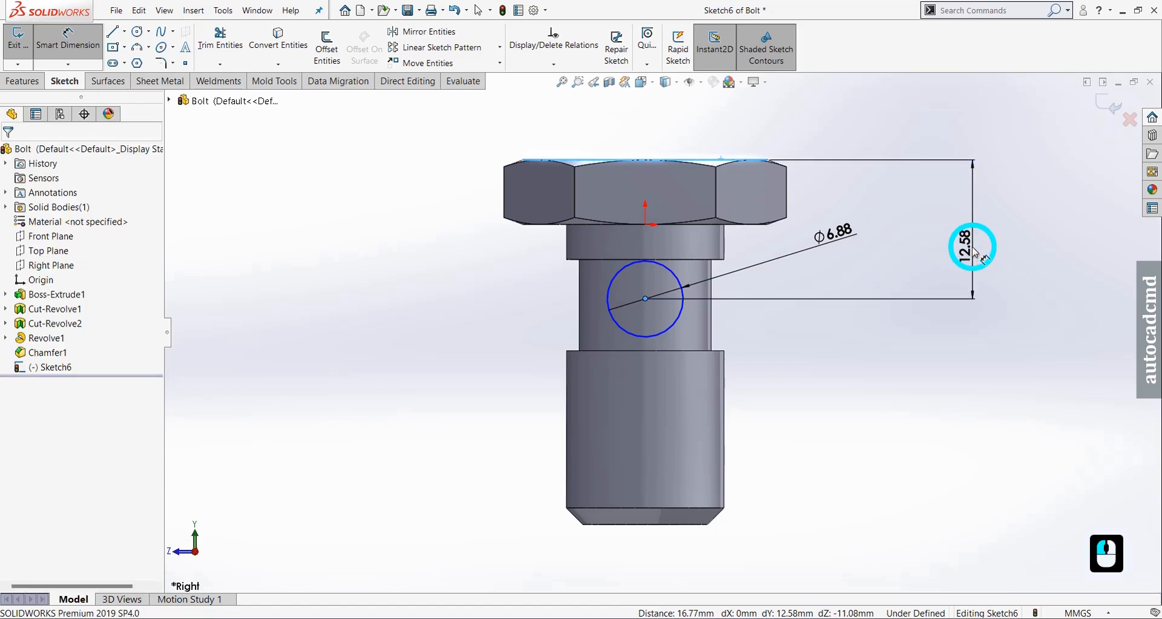
pyautogui.write('13.14')
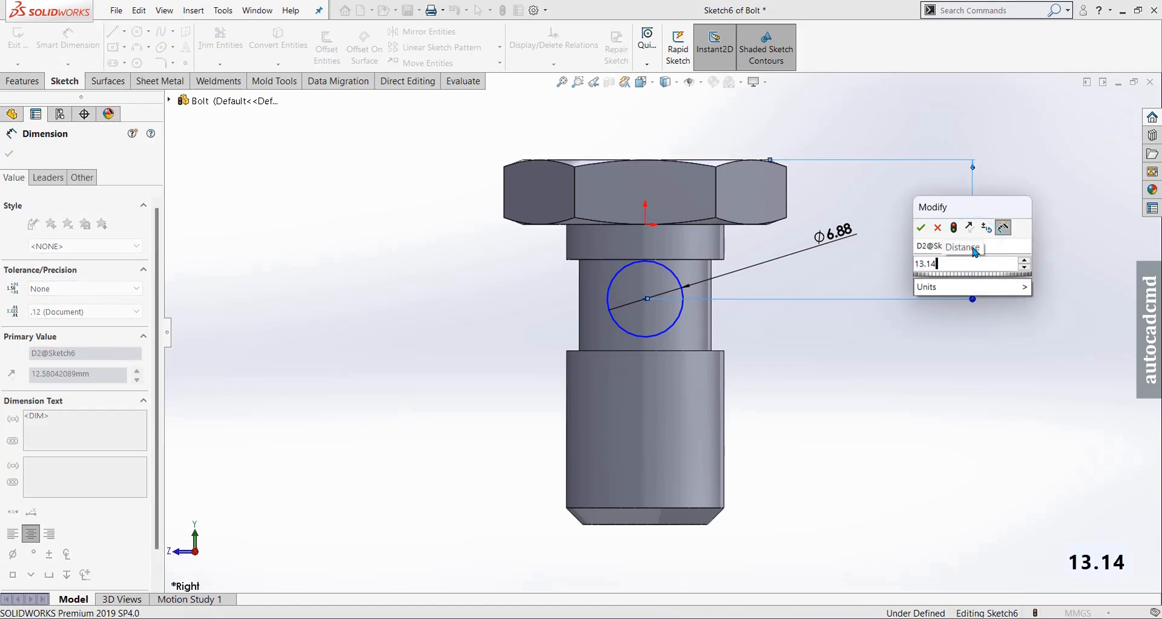
pyautogui.press('Return')
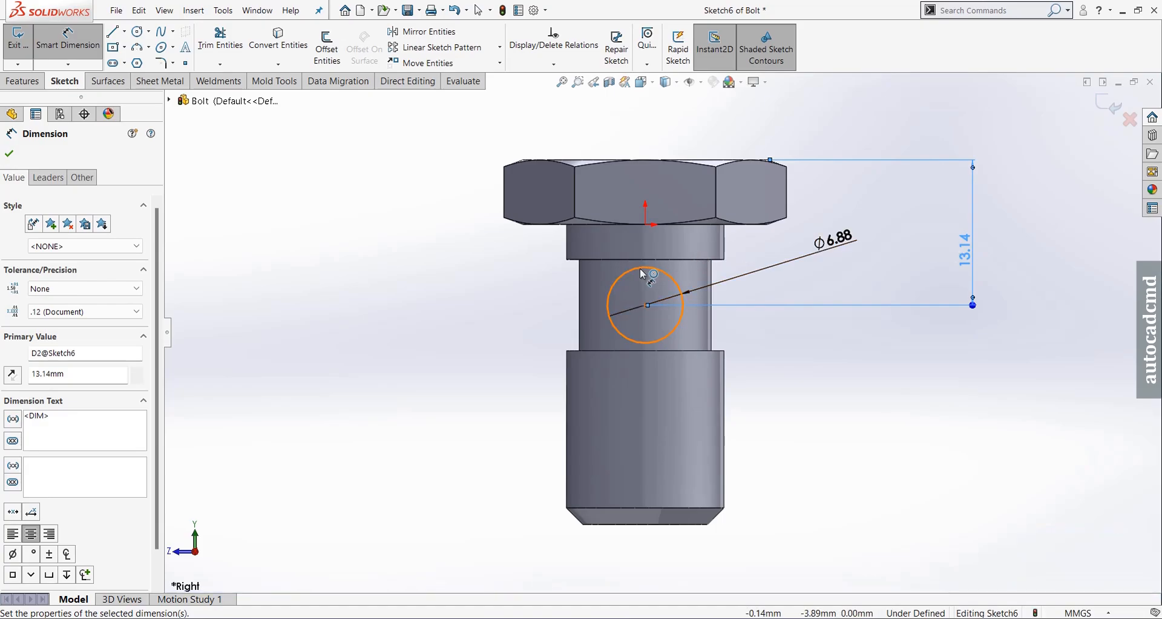
# Step: Add a Vertical relation between the circle's centre and the origin
pyautogui.press('Escape')
pyautogui.click(644, 305)
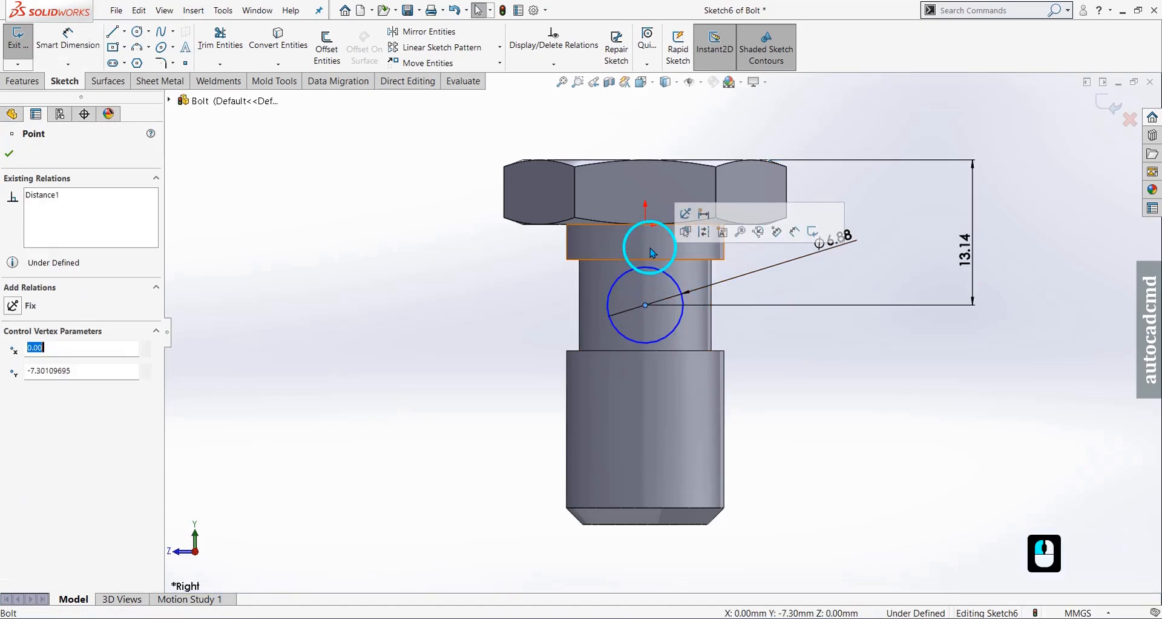
pyautogui.keyDown('shift'); pyautogui.click(645, 225); pyautogui.keyUp('shift')
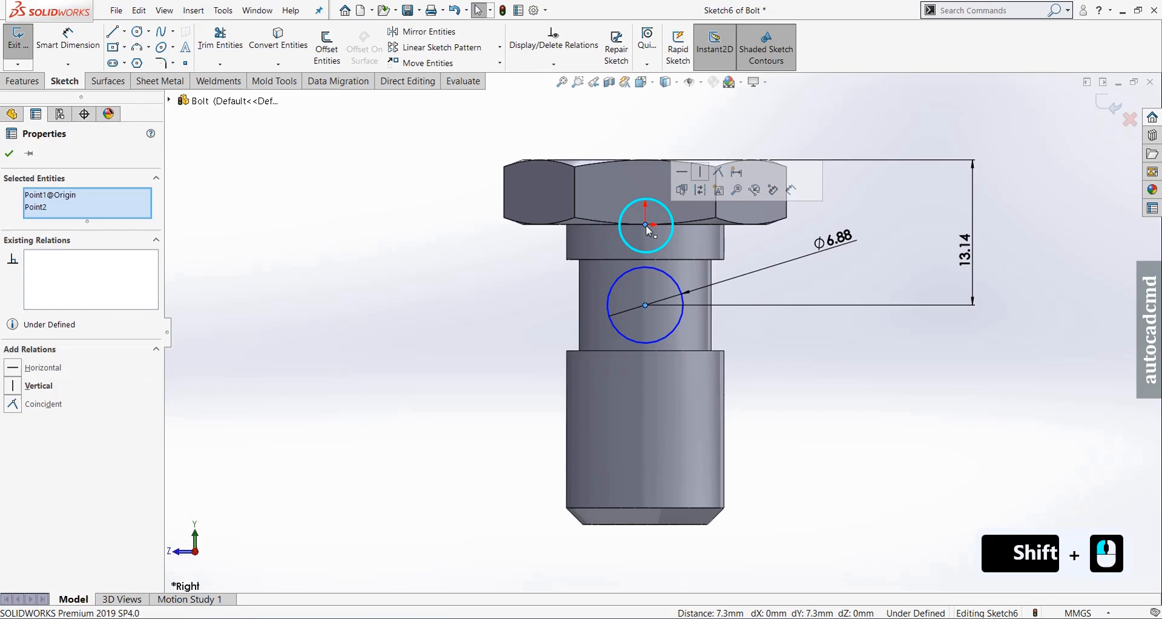
pyautogui.click(689, 189)
pyautogui.click(782, 378)
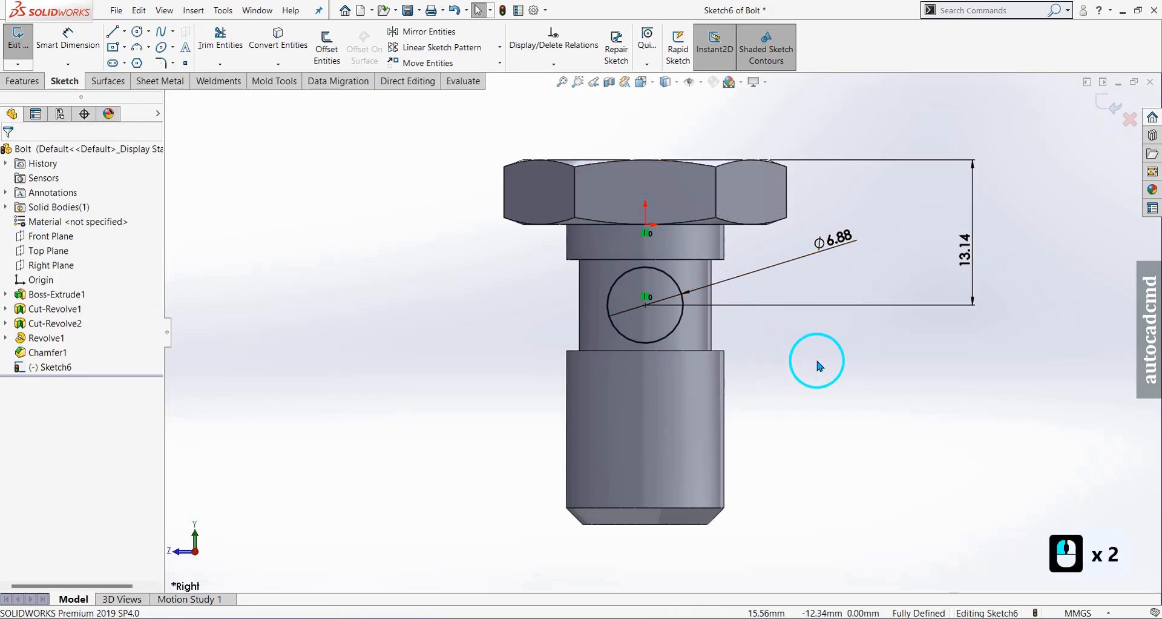
# Step: Cut-extrude the circle with Through All - Both to make the cross-hole through the recessed shank section
pyautogui.click(23, 81)
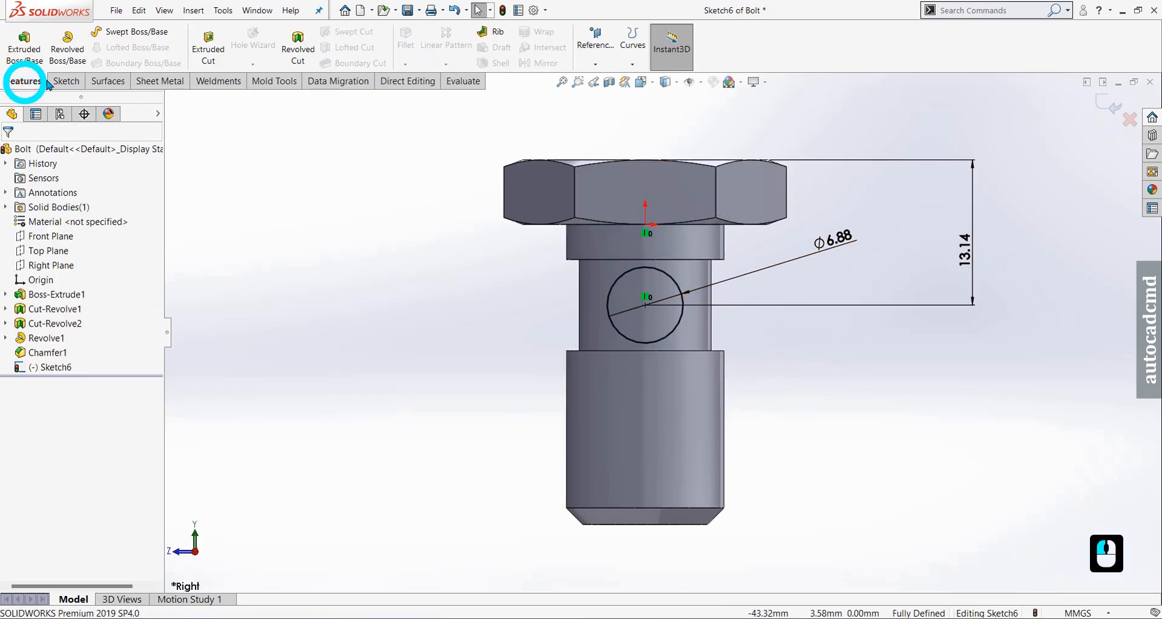
pyautogui.click(207, 54)
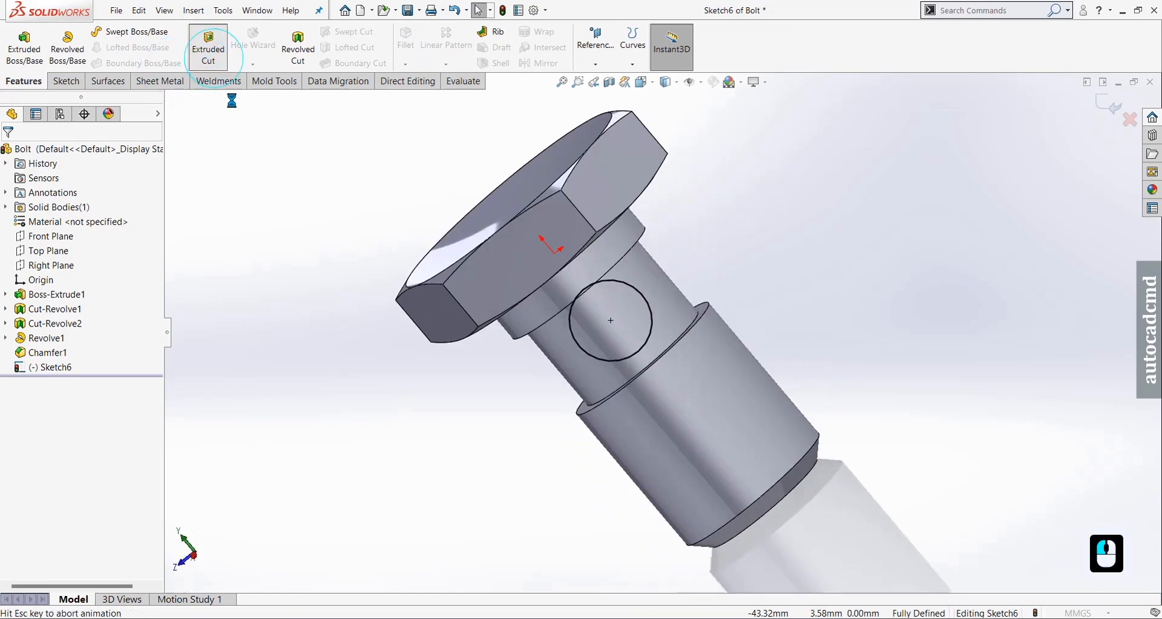
pyautogui.click(30, 236)
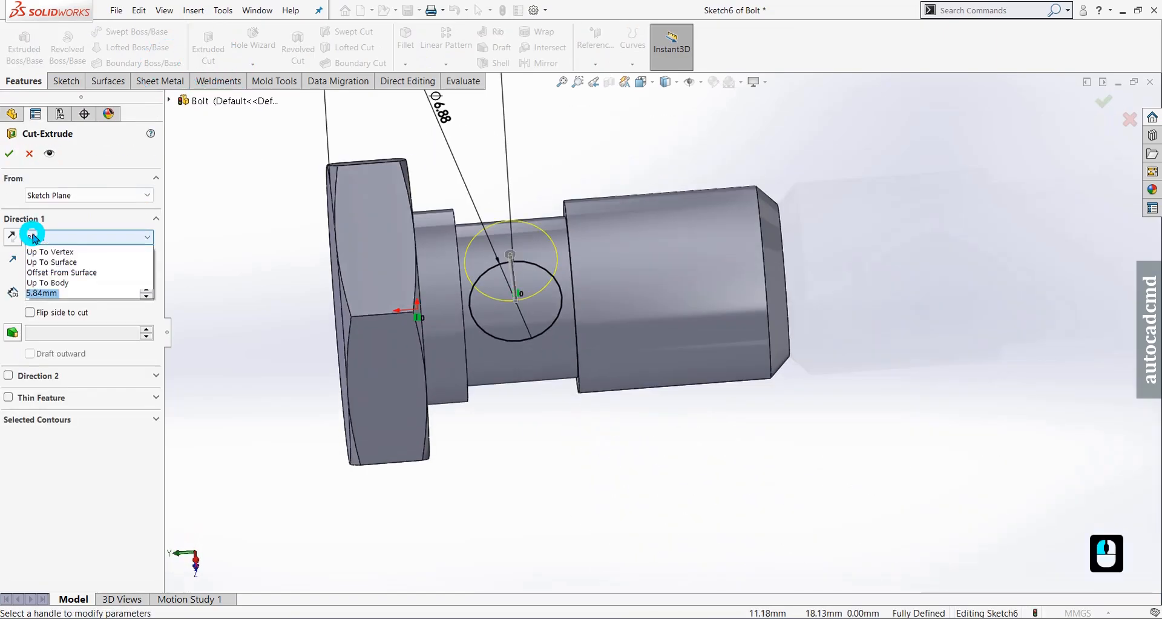
pyautogui.click(49, 270)
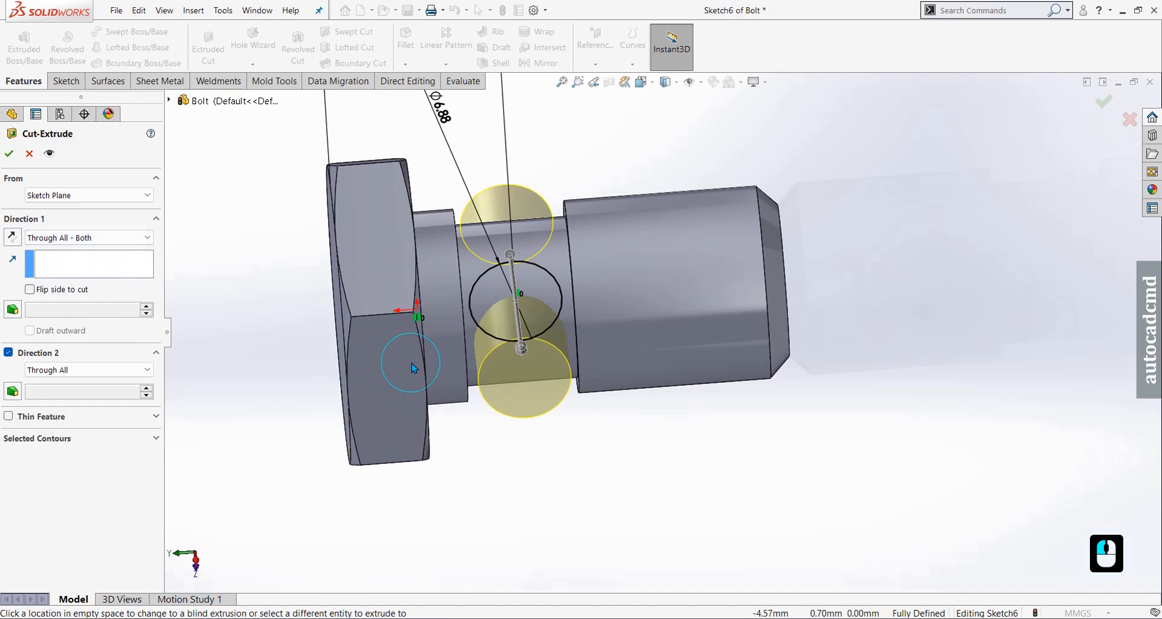
pyautogui.moveTo(414, 368); pyautogui.dragTo(402, 400, button='middle')
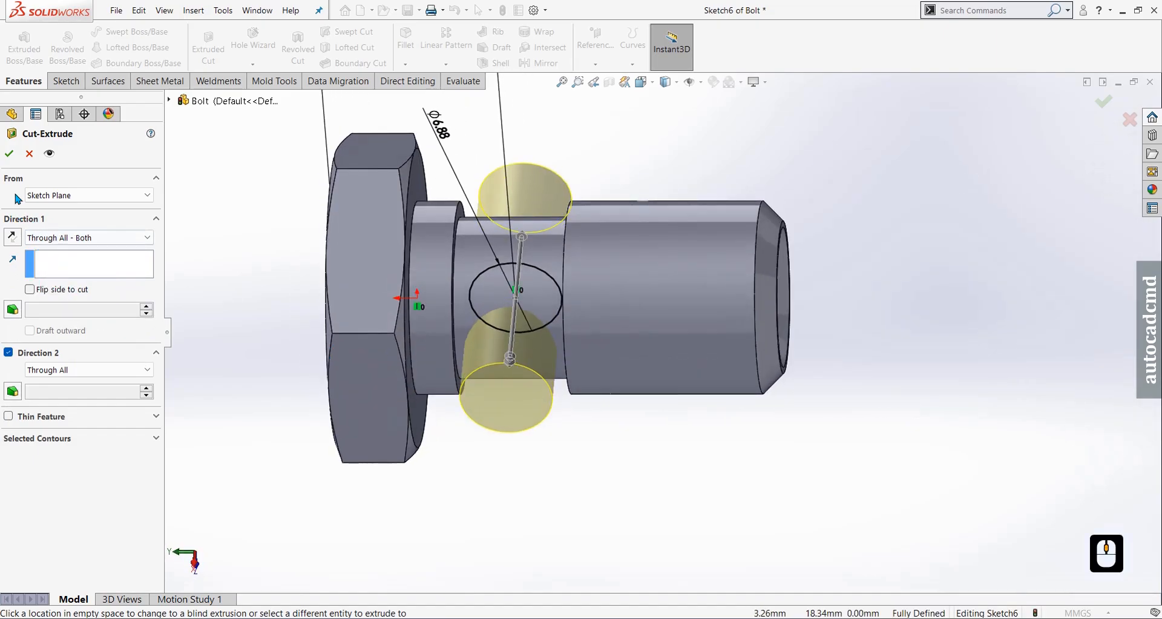
pyautogui.click(9, 154)
pyautogui.click(867, 190)
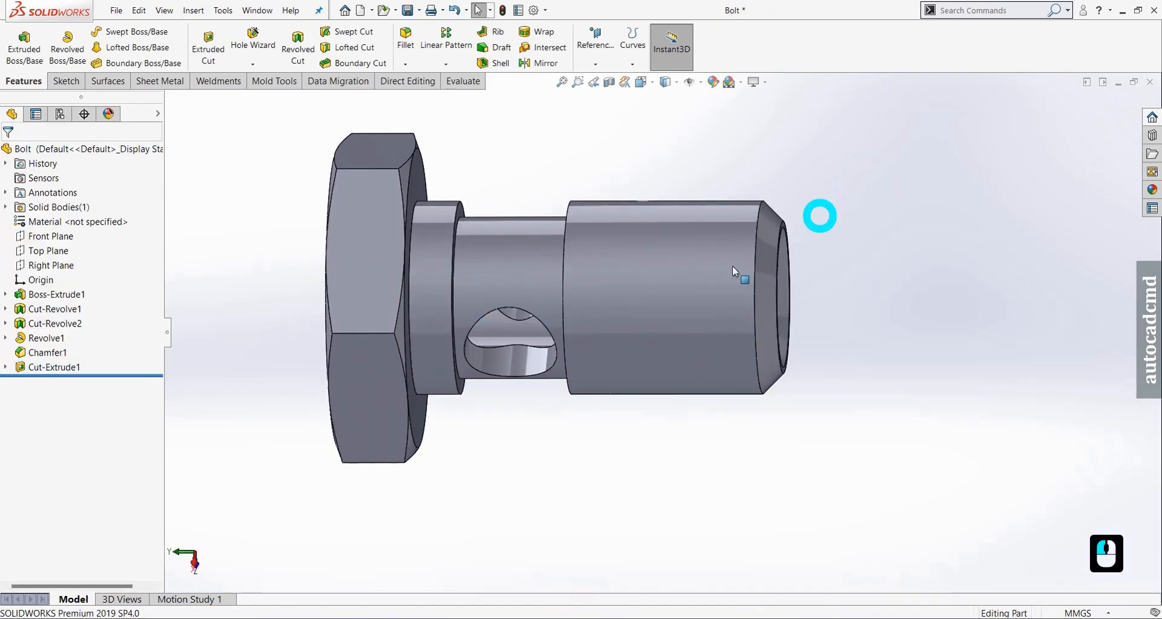
# Step: Start a Thread on the outer chamfer edge near the shank's free end with a blind depth of 15.5 mm
pyautogui.moveTo(532, 303); pyautogui.dragTo(614, 277, button='middle')
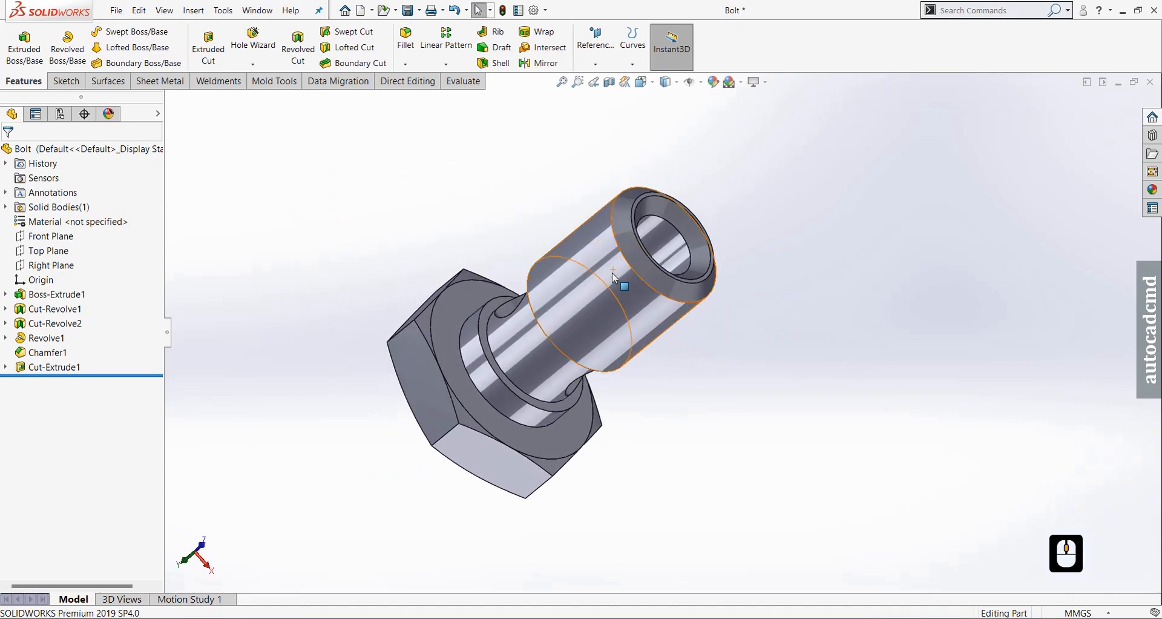
pyautogui.click(267, 65)
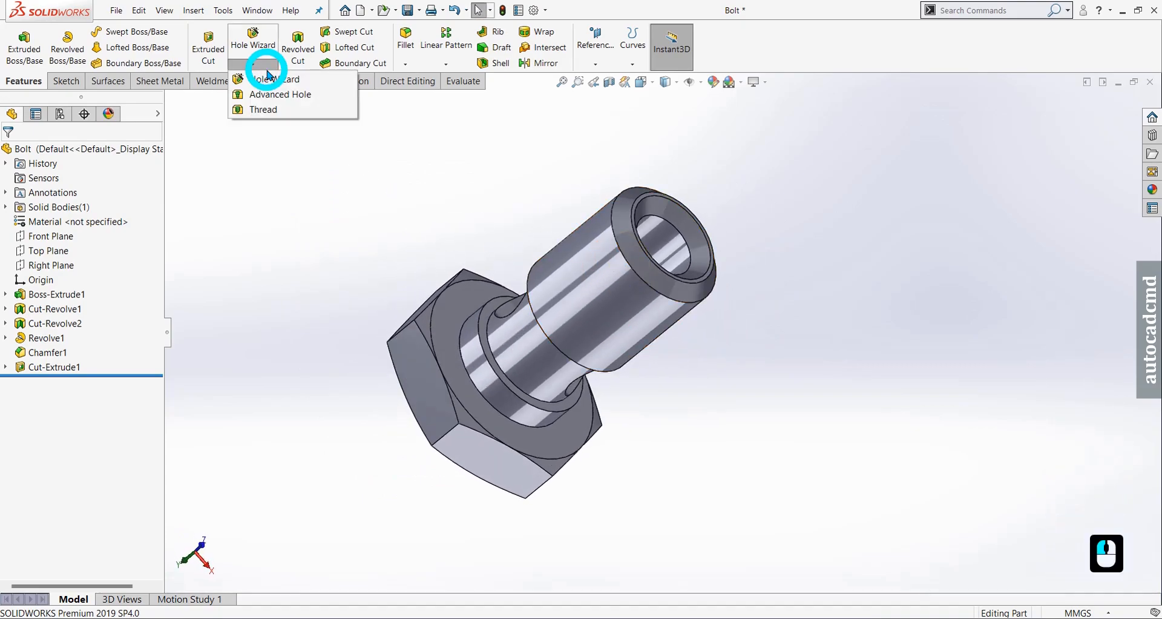
pyautogui.click(269, 110)
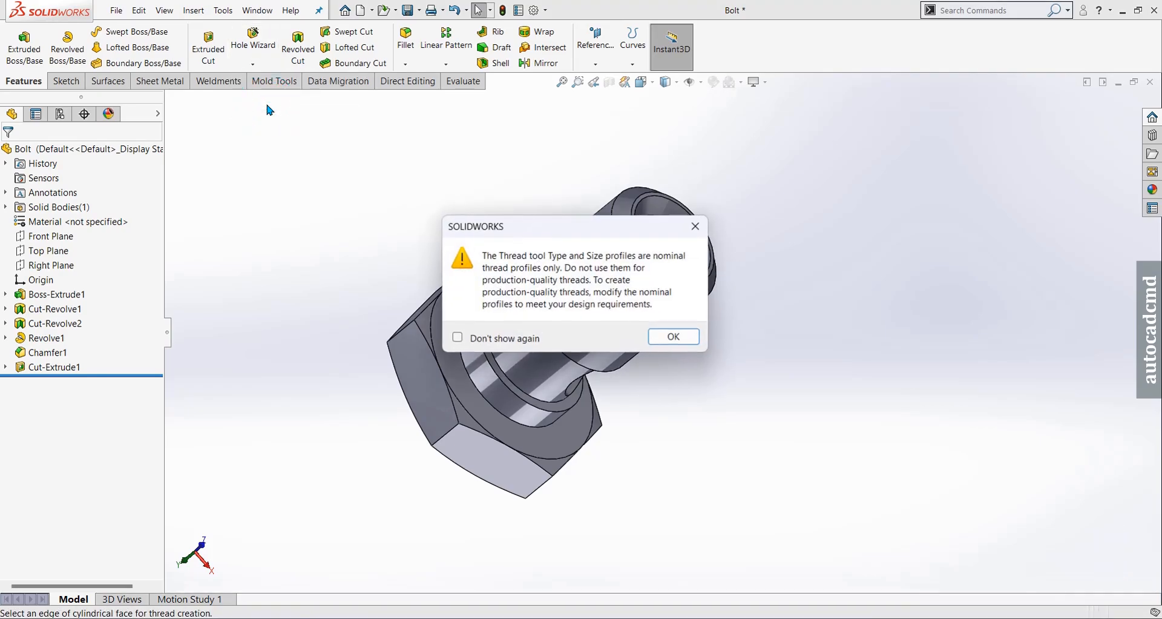
pyautogui.click(657, 338)
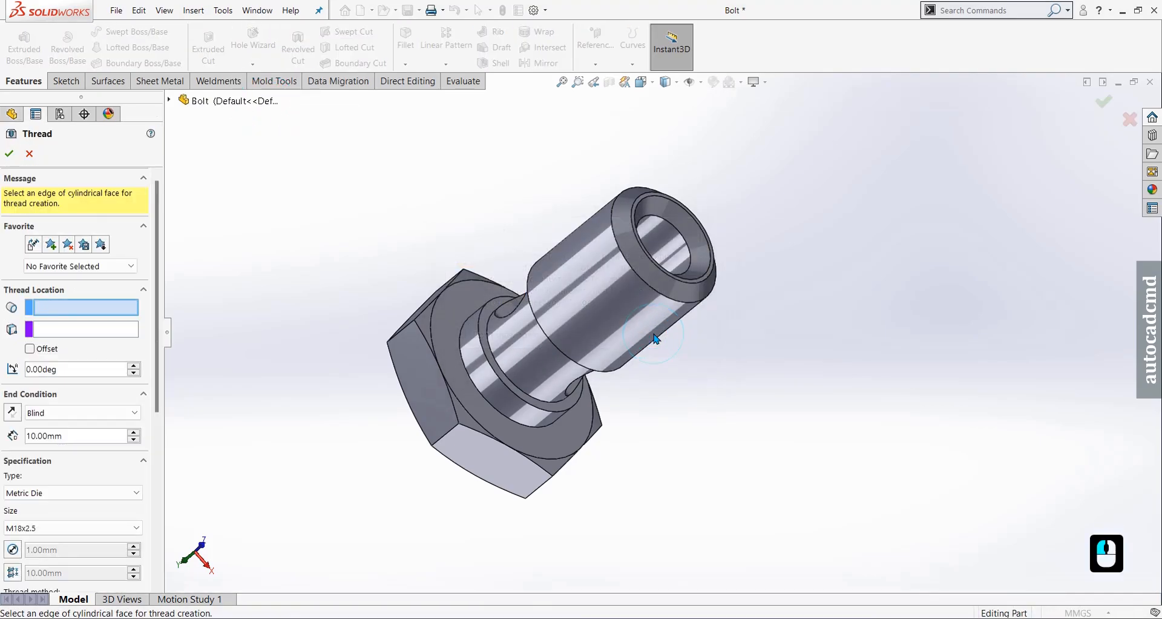
pyautogui.click(638, 280)
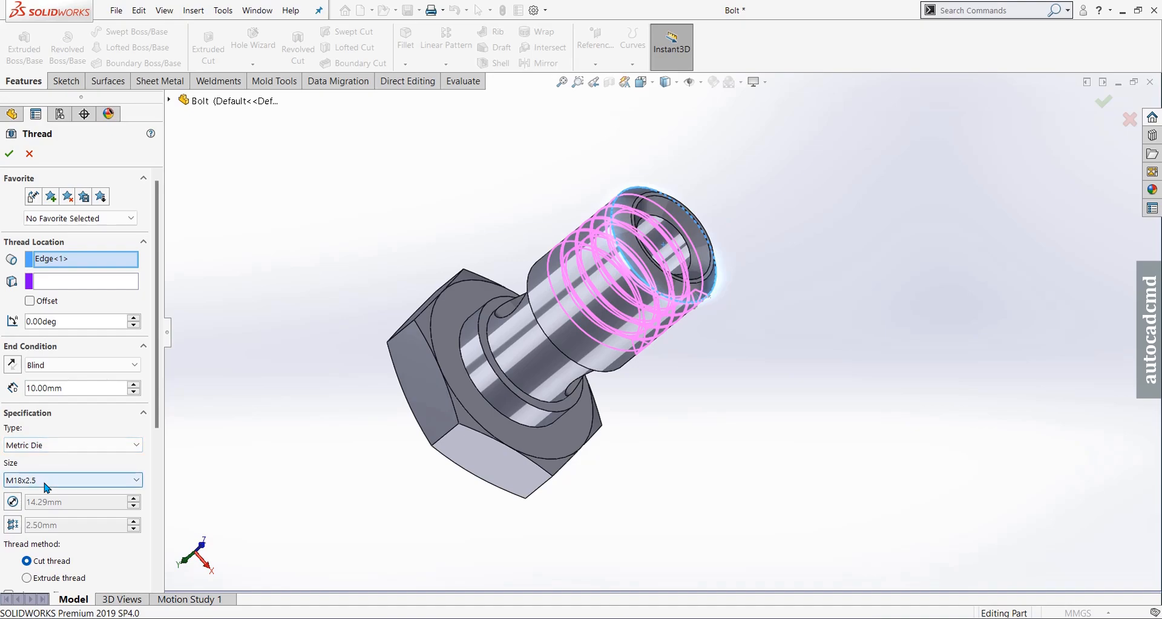
pyautogui.moveTo(160, 345); pyautogui.dragTo(159, 419)
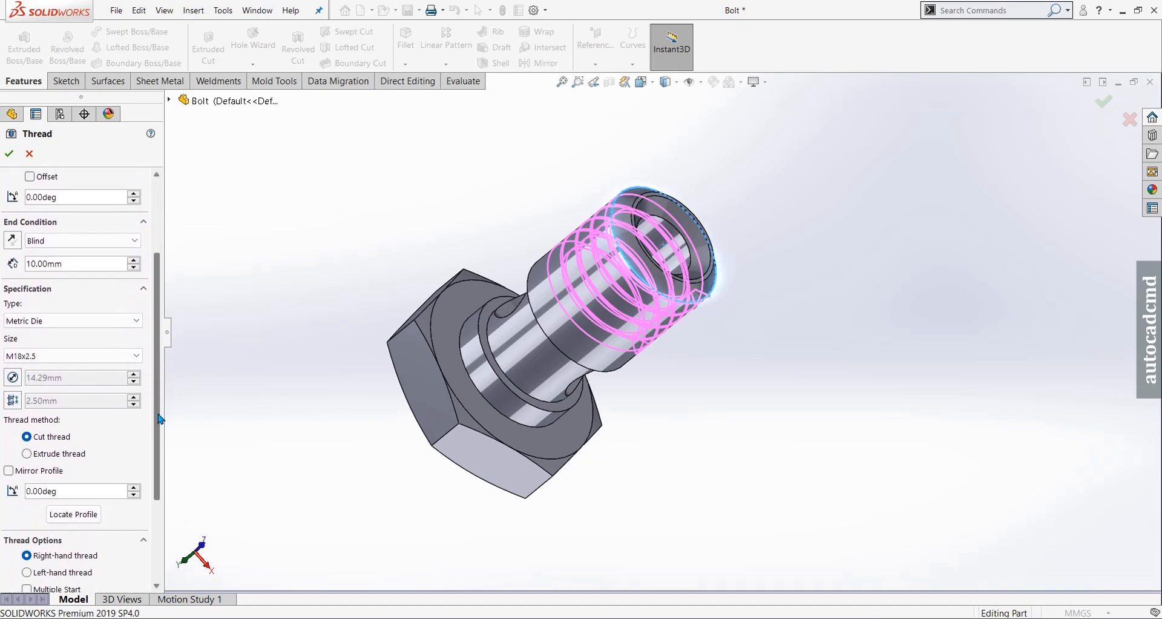
pyautogui.doubleClick(88, 267)
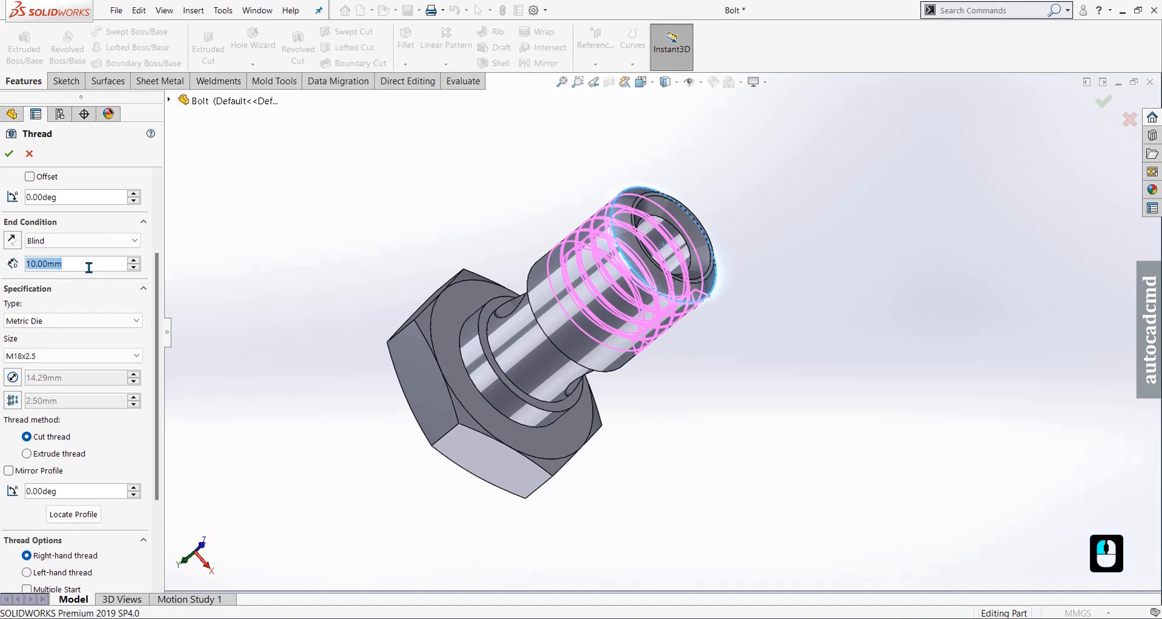
pyautogui.write('15.5')
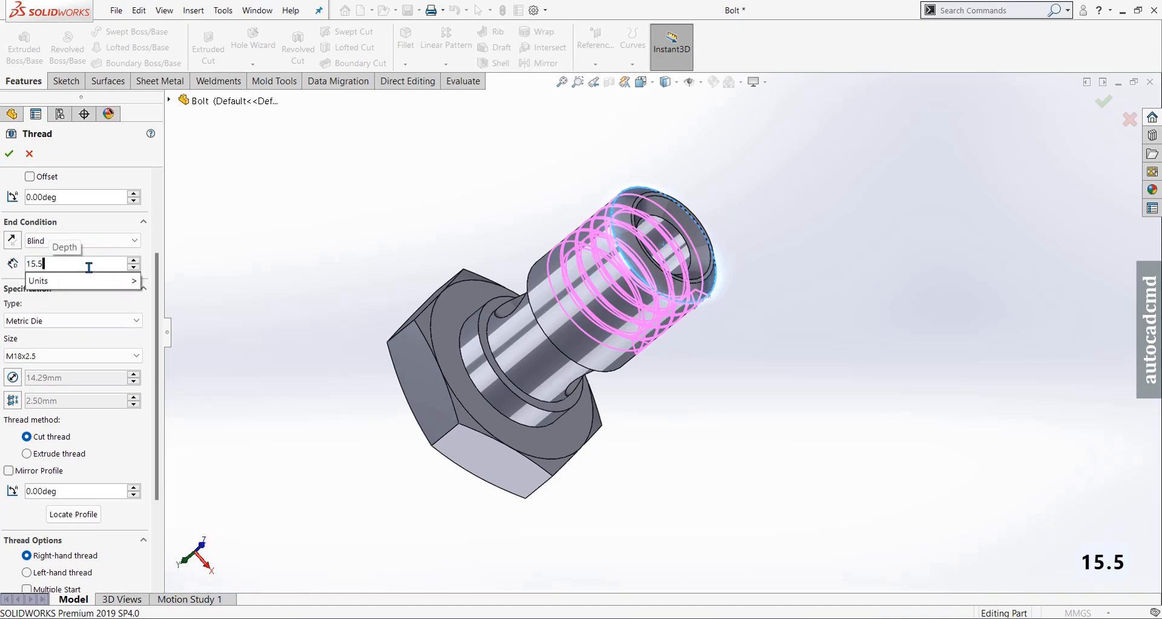
pyautogui.press('Return')
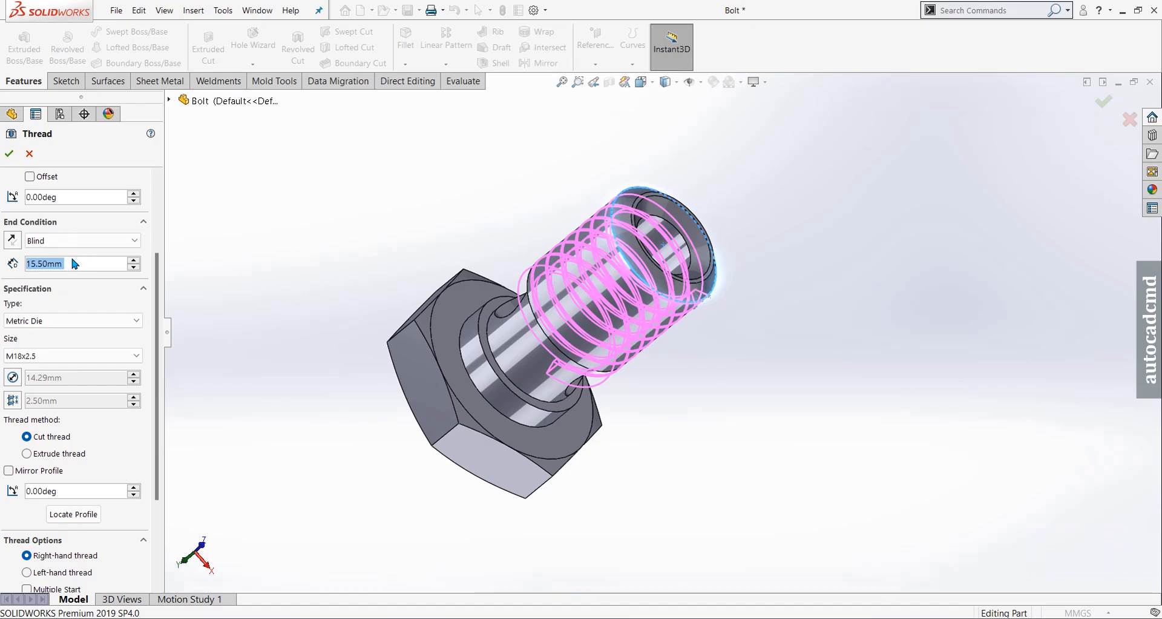
# Step: Offset the thread's start by 2 mm, reversed towards the shank's free end
pyautogui.click(47, 177)
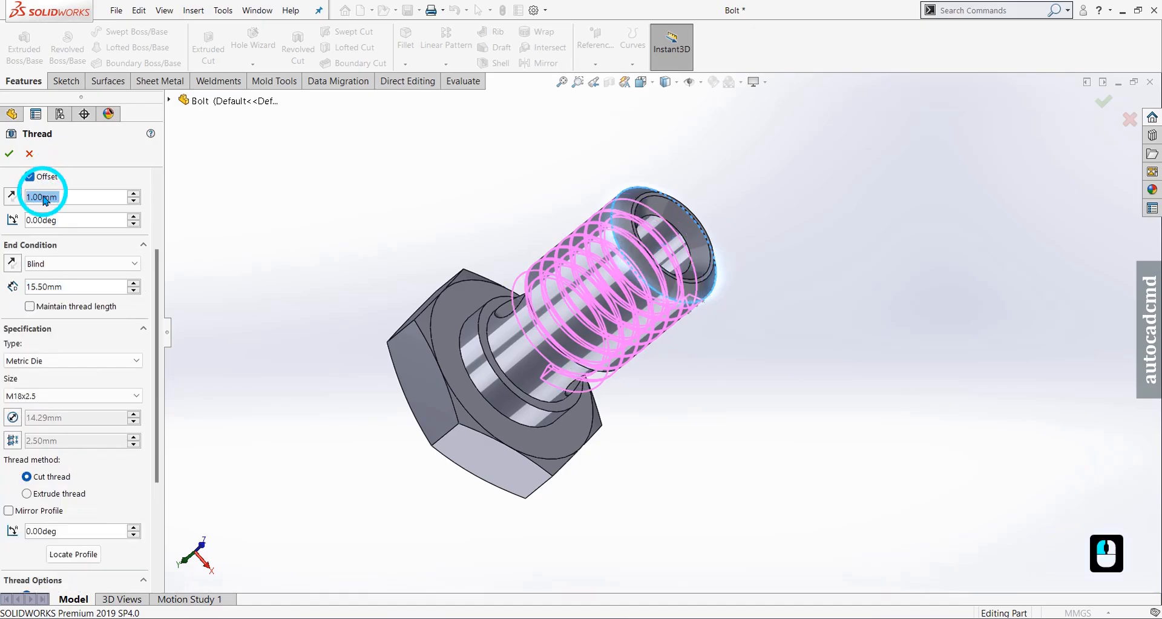
pyautogui.moveTo(527, 314); pyautogui.dragTo(424, 134, button='middle')
pyautogui.moveTo(537, 229)
pyautogui.mouseDown(button='middle')
pyautogui.moveTo(537, 277)
pyautogui.moveTo(519, 233)
pyautogui.mouseUp(button='middle')
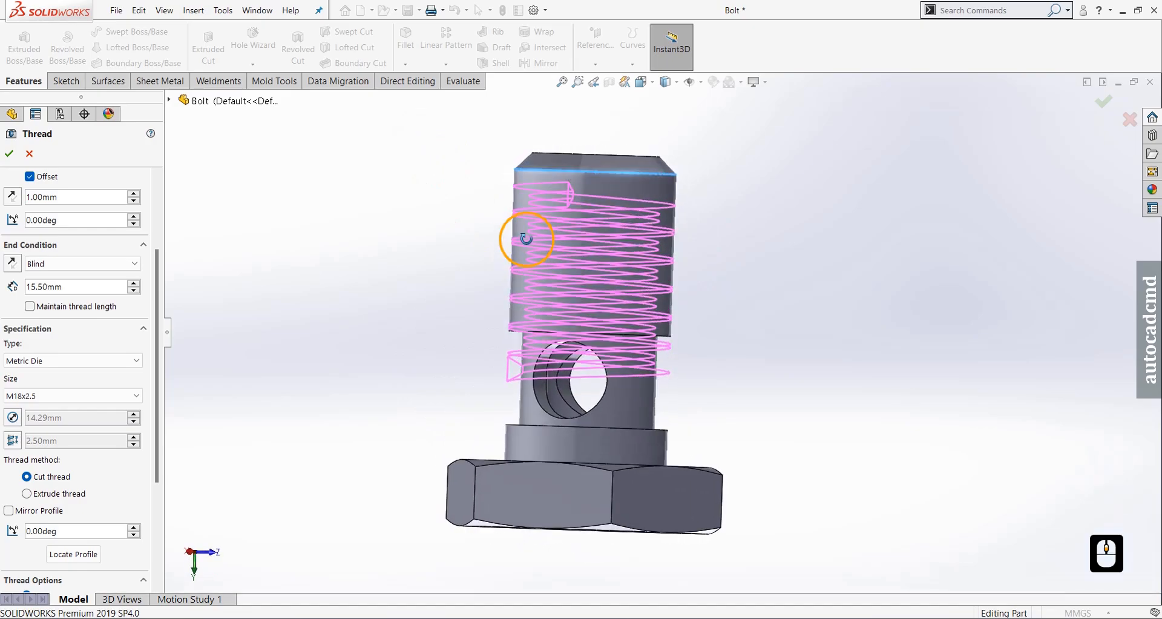
pyautogui.click(12, 196)
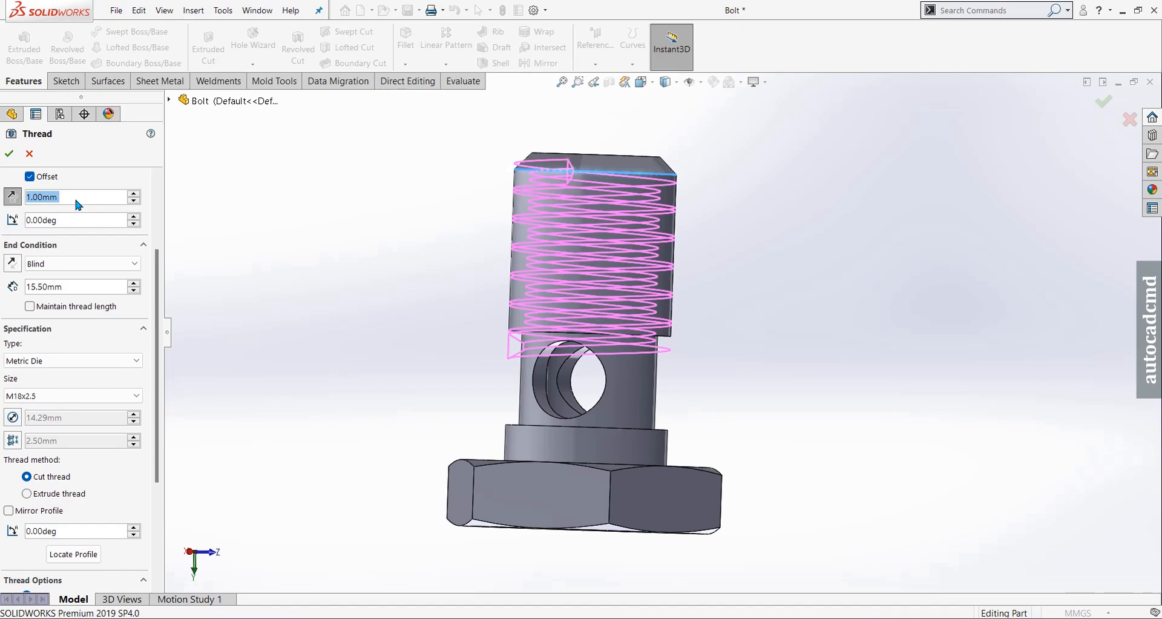
pyautogui.write('2')
pyautogui.press('Return')
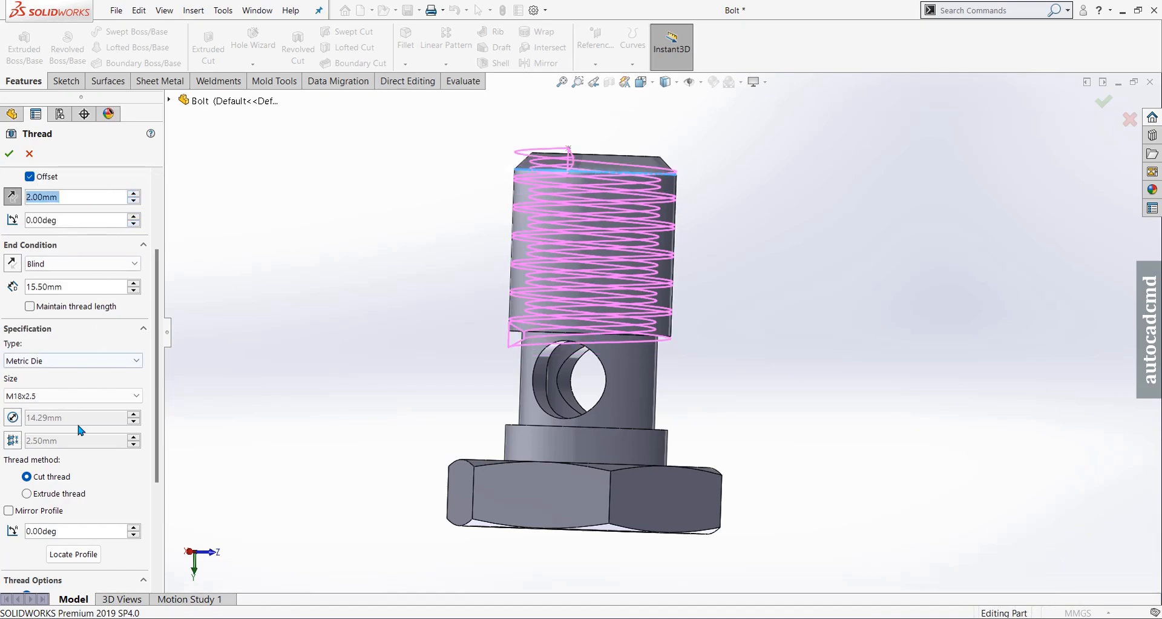
# Step: Set the thread's depth to 16 mm and create it as an M18x2.5 Metric Die cut thread
pyautogui.moveTo(156, 340); pyautogui.dragTo(157, 401)
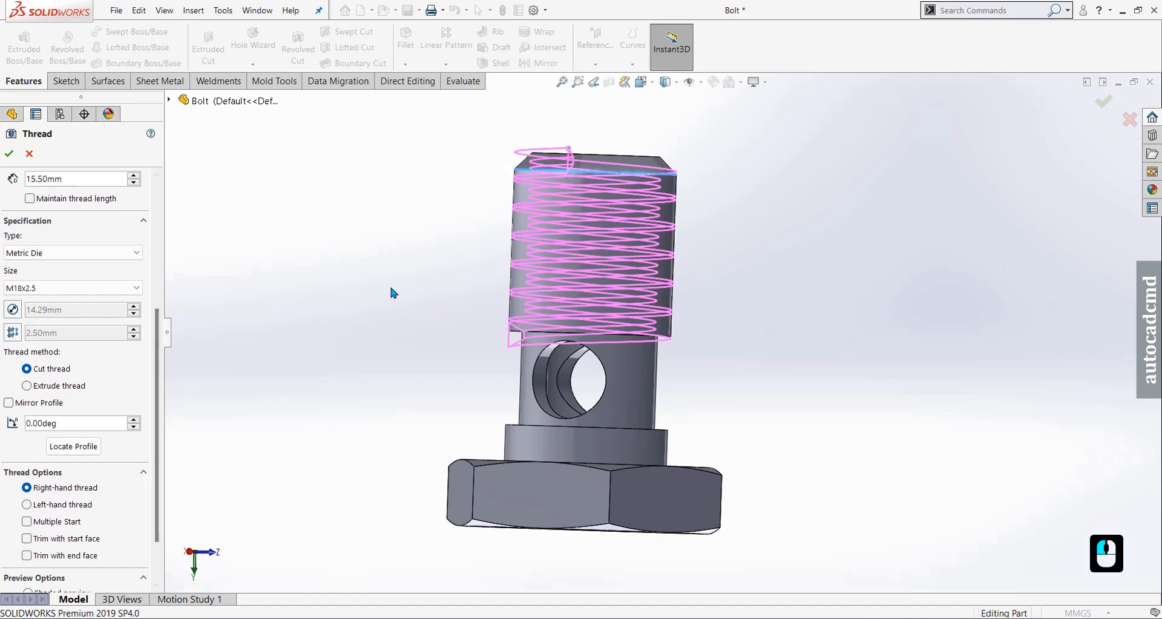
pyautogui.doubleClick(87, 182)
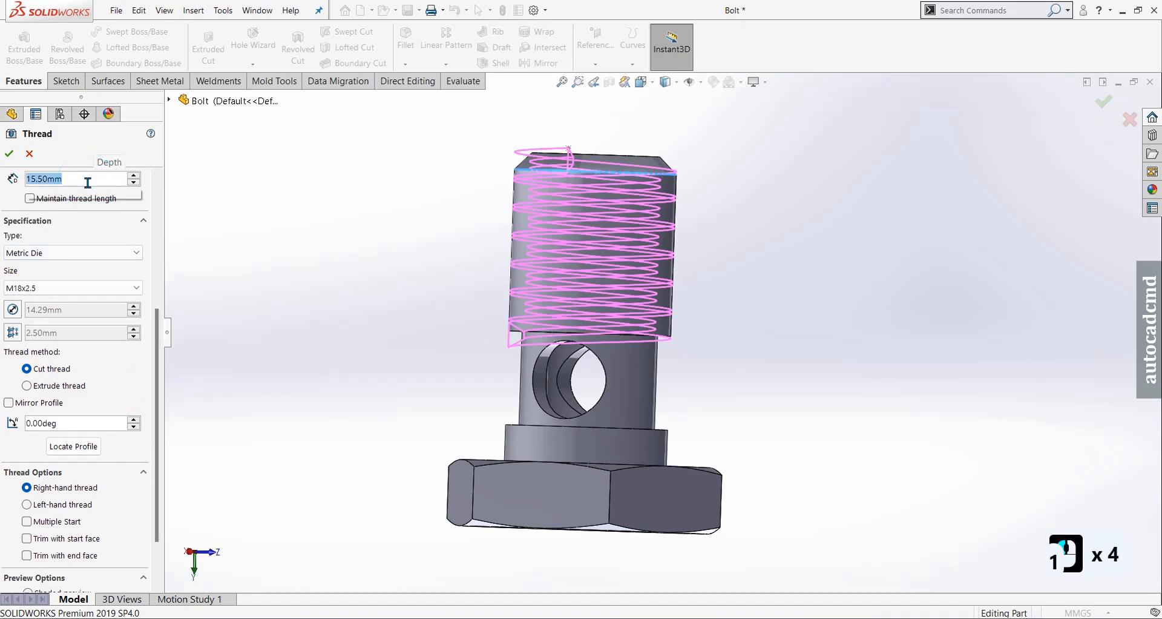
pyautogui.write('16')
pyautogui.press('Return')
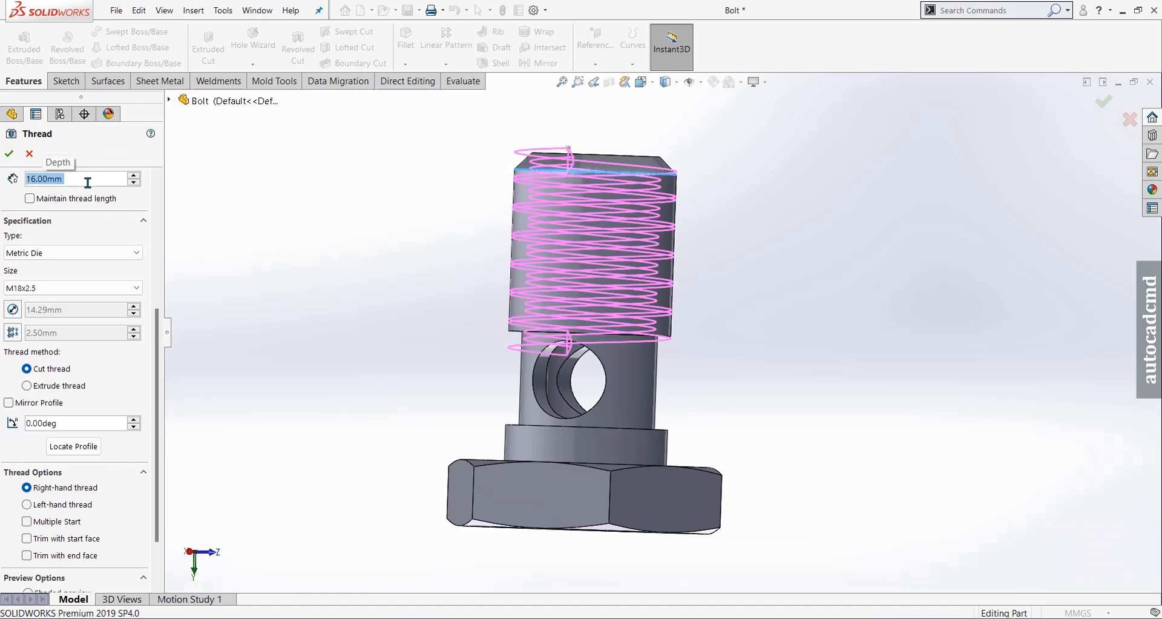
pyautogui.press('Return')
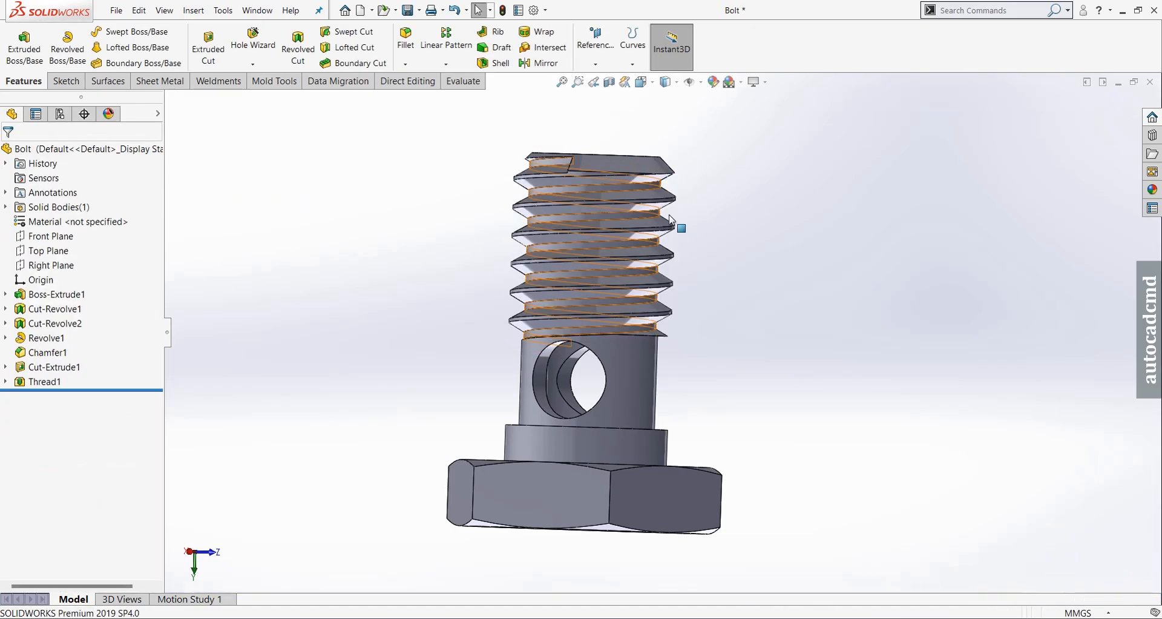
# Step: Edit the existing thread feature and set its start offset distance to 3 mm
pyautogui.moveTo(618, 219); pyautogui.dragTo(708, 238, button='middle')
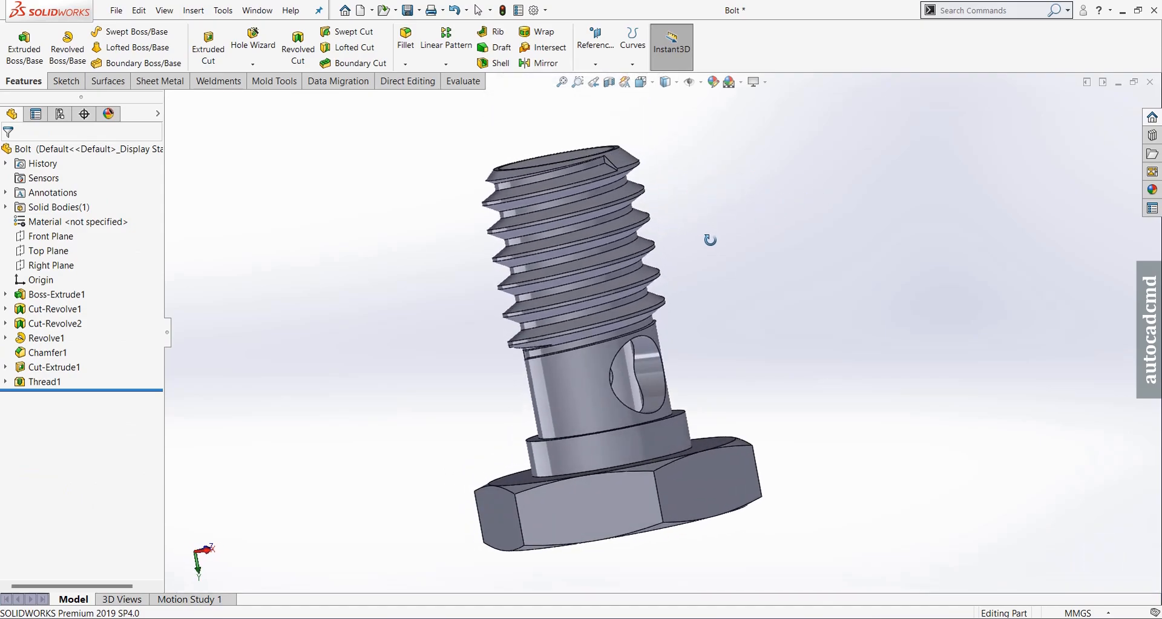
pyautogui.scroll(-3, 630, 187)
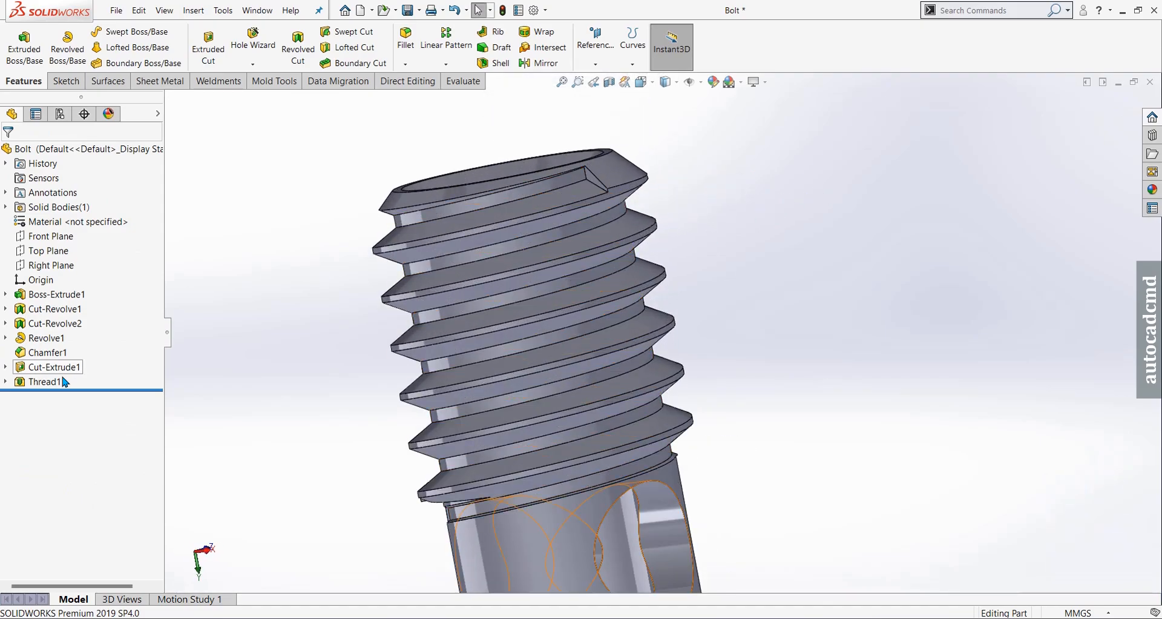
pyautogui.click(64, 381)
pyautogui.click(64, 344)
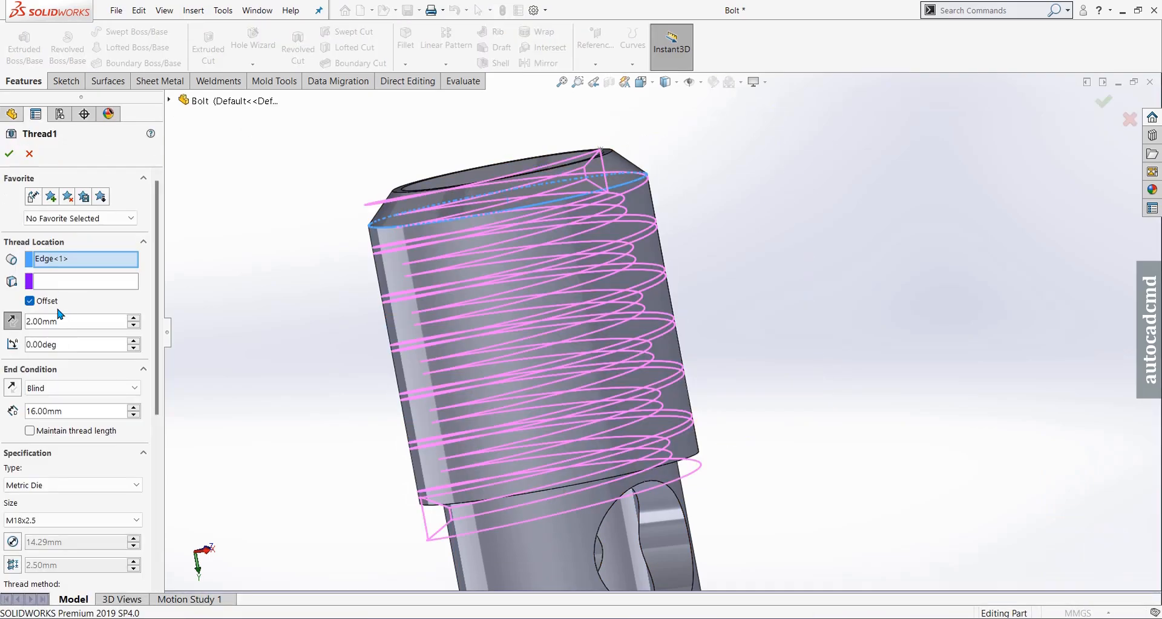
pyautogui.doubleClick(70, 321)
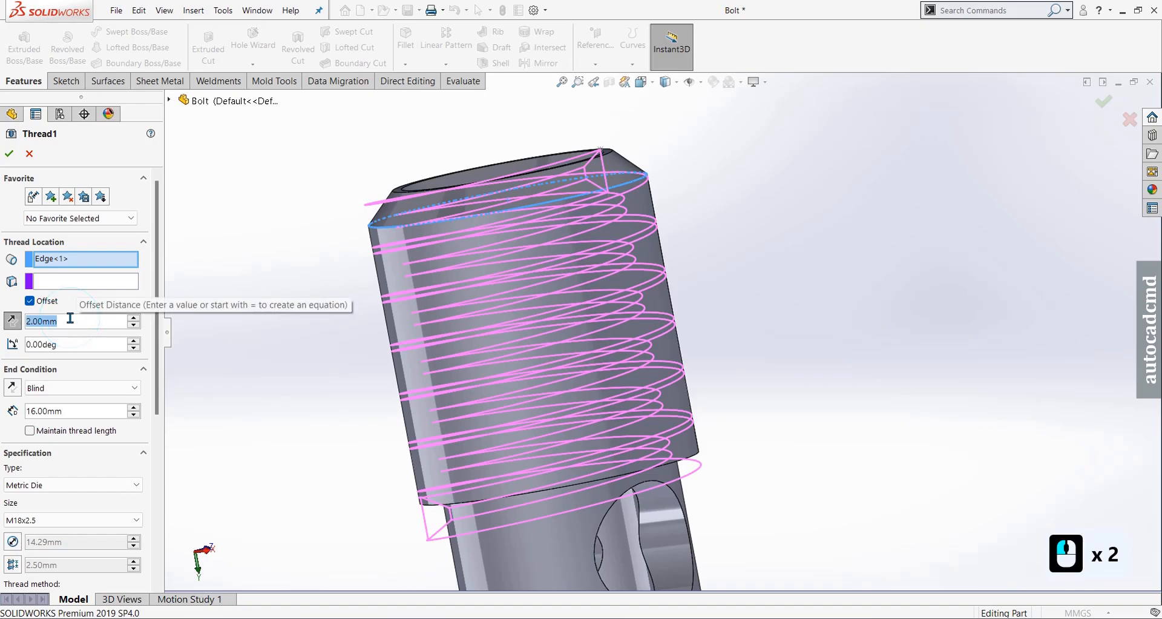
pyautogui.write('3')
pyautogui.press('Return')
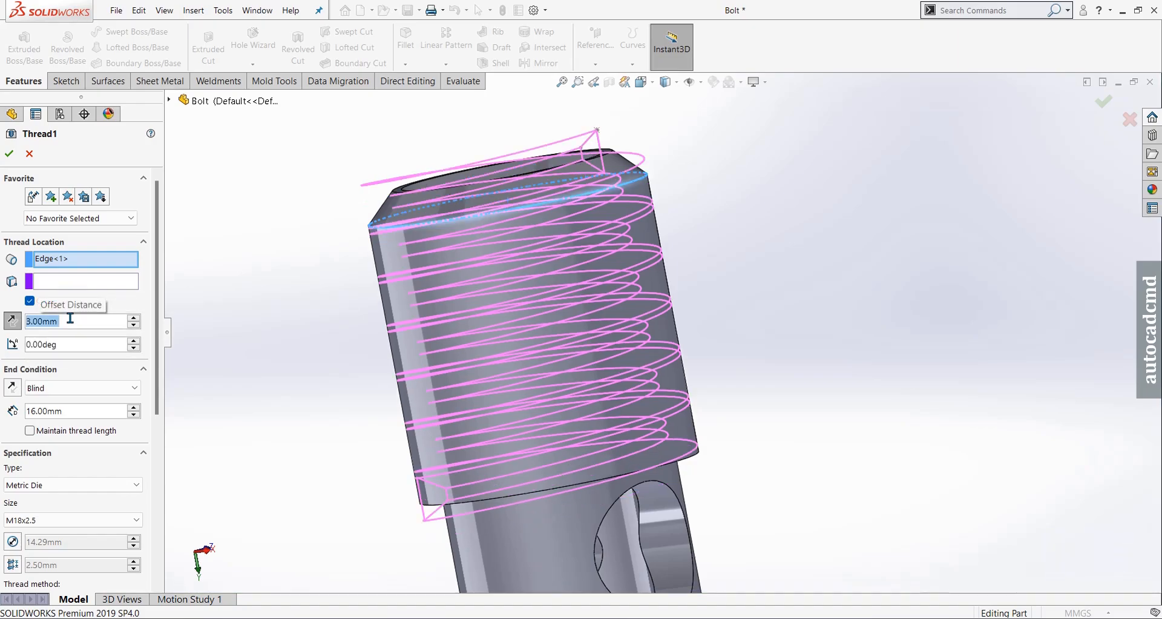
pyautogui.press('Return')
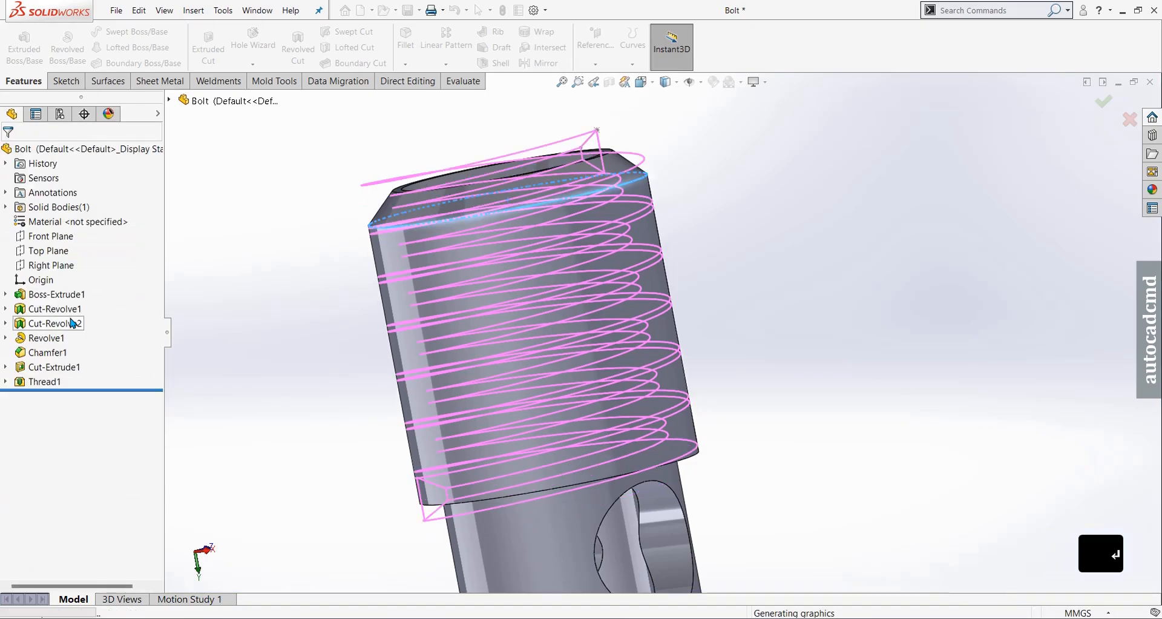
# Step: Examine the recut thread at both of its ends and the bolt's shank from several sides
pyautogui.moveTo(466, 251); pyautogui.dragTo(511, 246, button='middle')
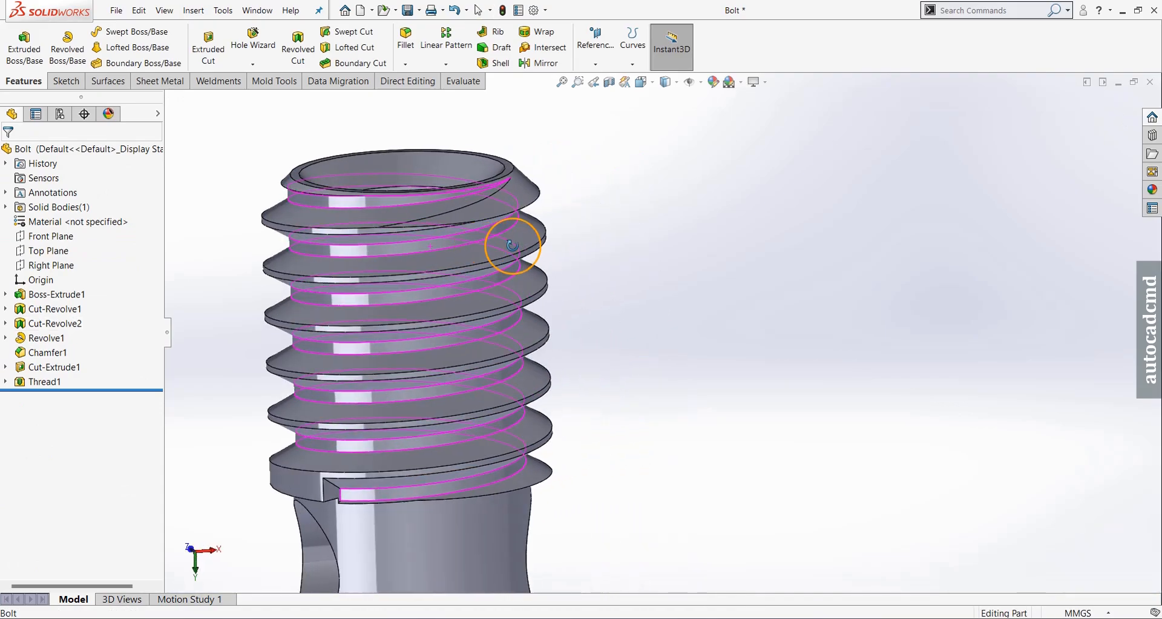
pyautogui.scroll(4, 682, 252)
pyautogui.middleClick(480, 321)
pyautogui.scroll(-2, 490, 323)
pyautogui.moveTo(490, 323); pyautogui.dragTo(565, 415, button='middle')
pyautogui.middleClick(508, 232)
pyautogui.middleClick(508, 232)
pyautogui.moveTo(508, 232); pyautogui.dragTo(532, 429, button='middle')
pyautogui.moveTo(524, 282); pyautogui.dragTo(548, 441, button='middle')
pyautogui.click(600, 447)
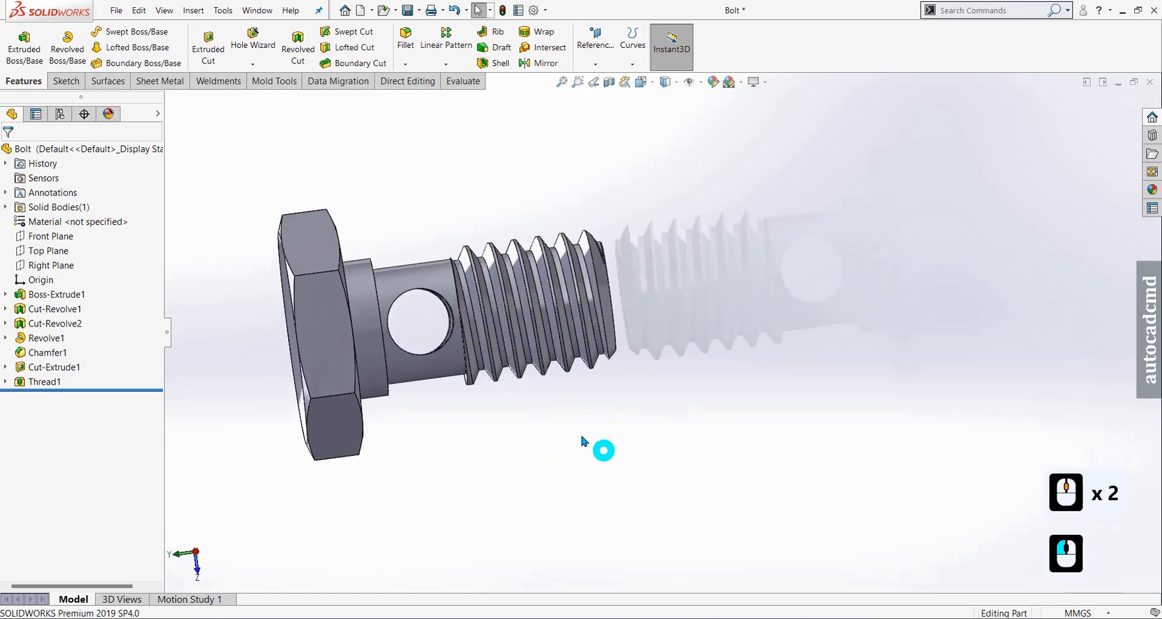
pyautogui.scroll(-2, 426, 313)
pyautogui.moveTo(522, 285); pyautogui.dragTo(476, 374, button='middle')
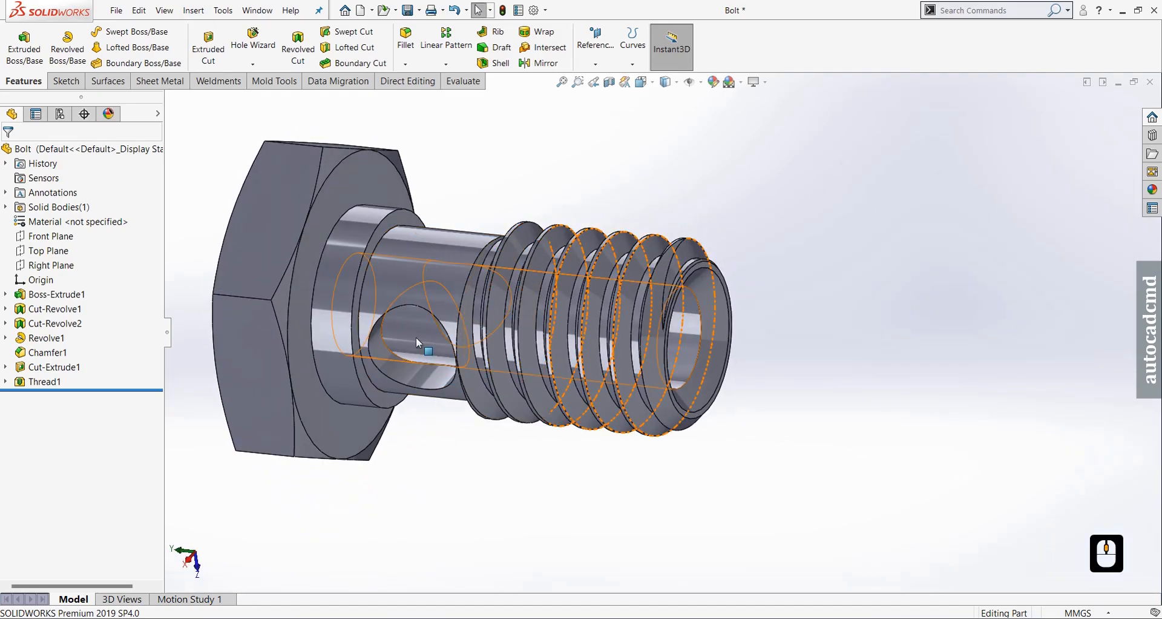
# Step: Fillet both circular edges of the collar under the head and the corner between collar and recessed shank with a 0.2 mm radius
pyautogui.scroll(2, 416, 337)
pyautogui.scroll(-2, 412, 280)
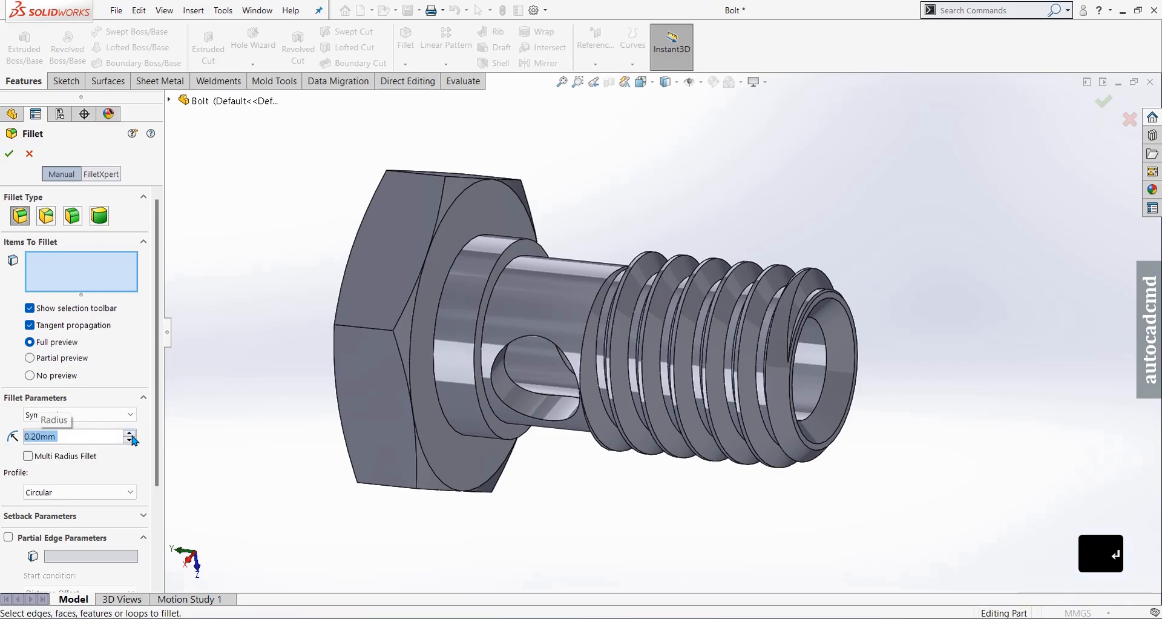
pyautogui.scroll(3, 535, 313)
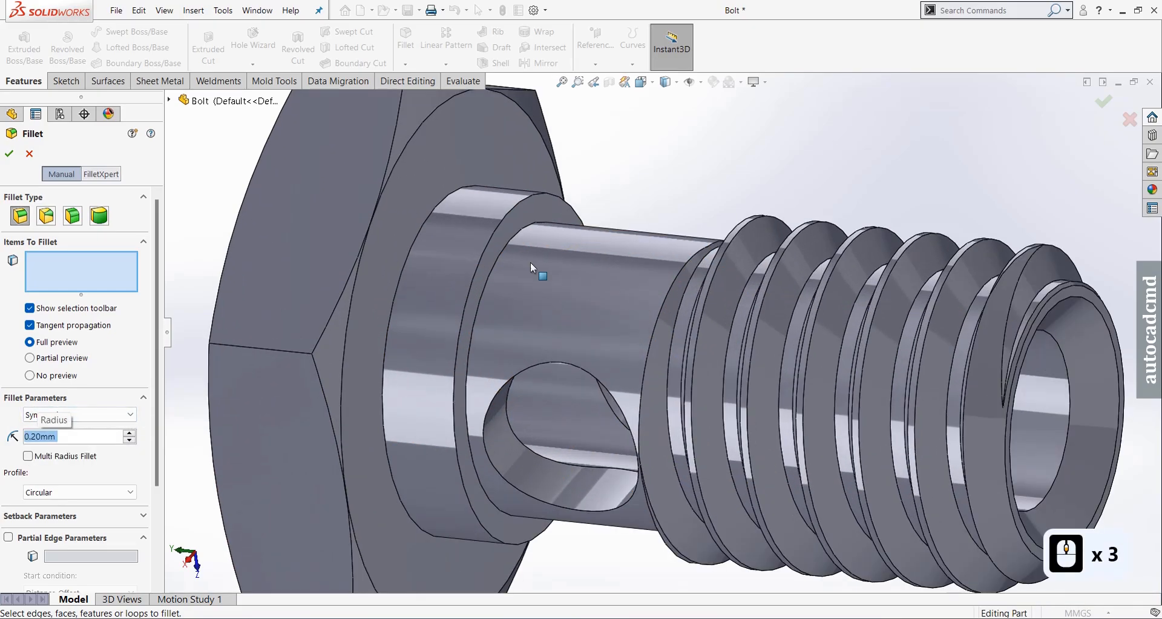
pyautogui.click(522, 229)
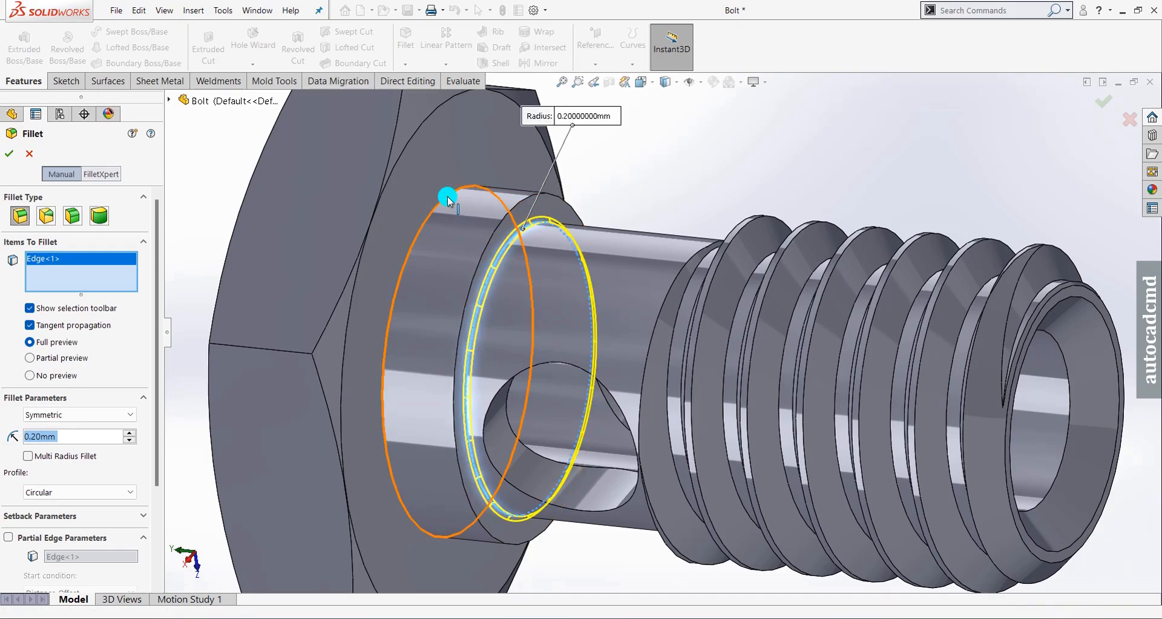
pyautogui.click(449, 270)
pyautogui.click(490, 255)
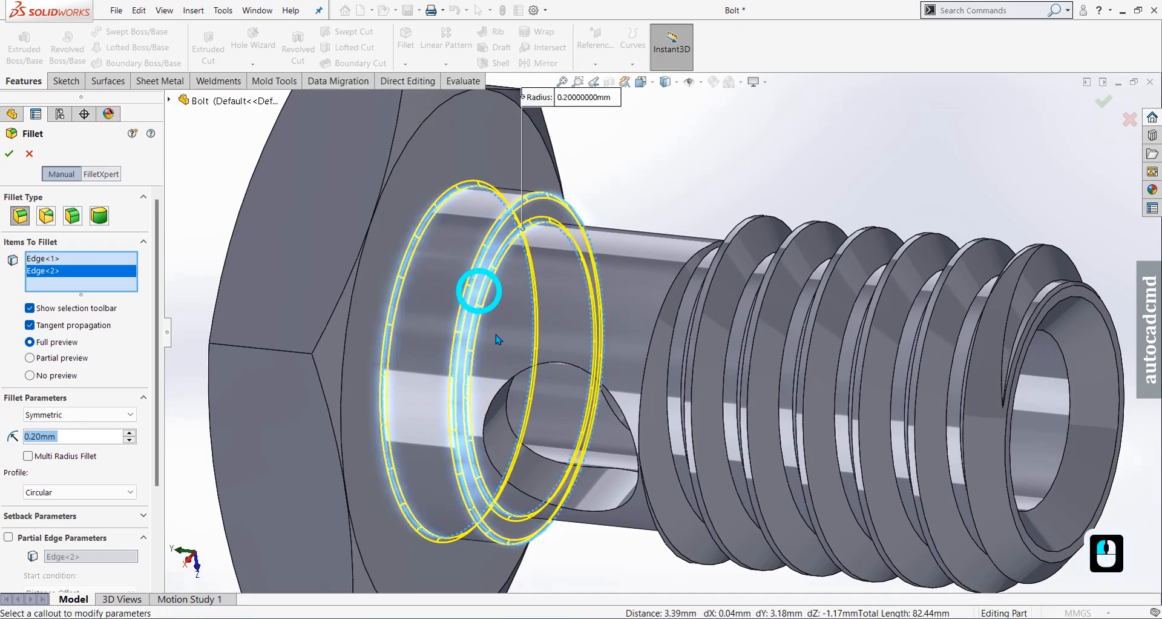
pyautogui.scroll(-4, 489, 254)
pyautogui.moveTo(489, 254); pyautogui.dragTo(606, 396, button='middle')
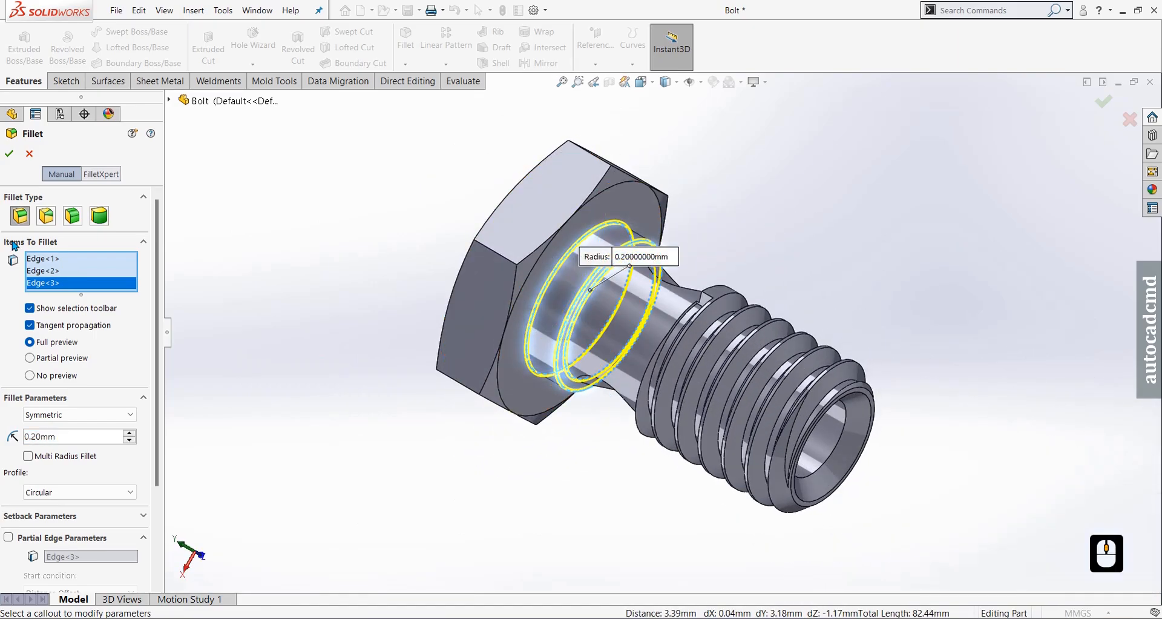
pyautogui.press('Return')
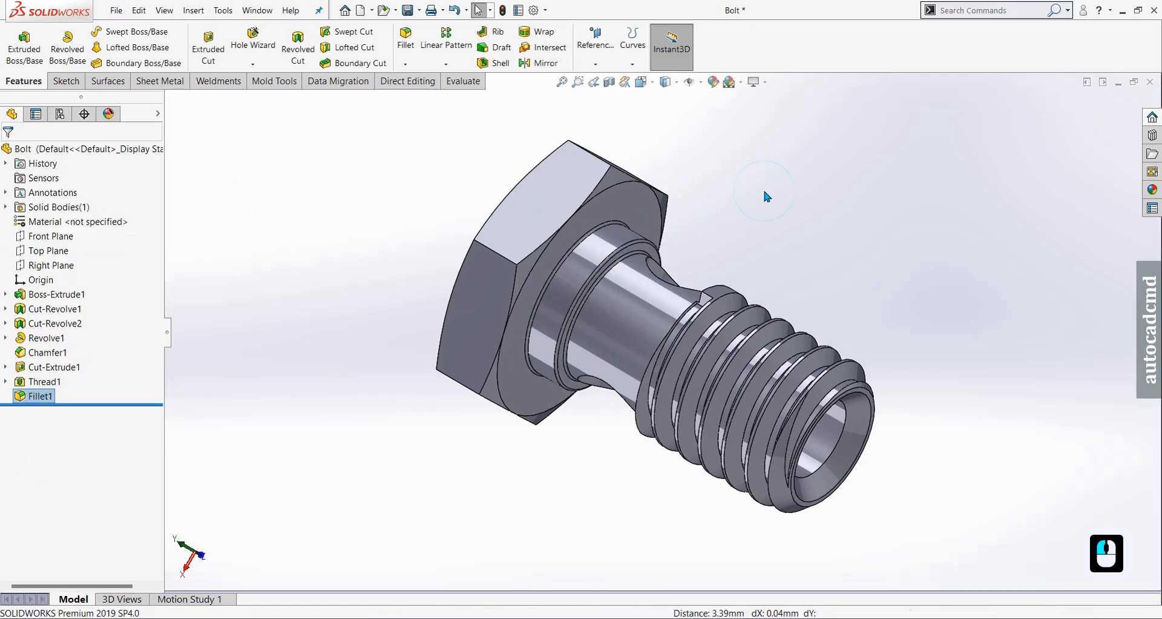
# Step: Apply the matte brass metal appearance to the whole bolt
pyautogui.moveTo(675, 273); pyautogui.dragTo(696, 171, button='middle')
pyautogui.middleClick(713, 307)
pyautogui.middleClick(714, 307)
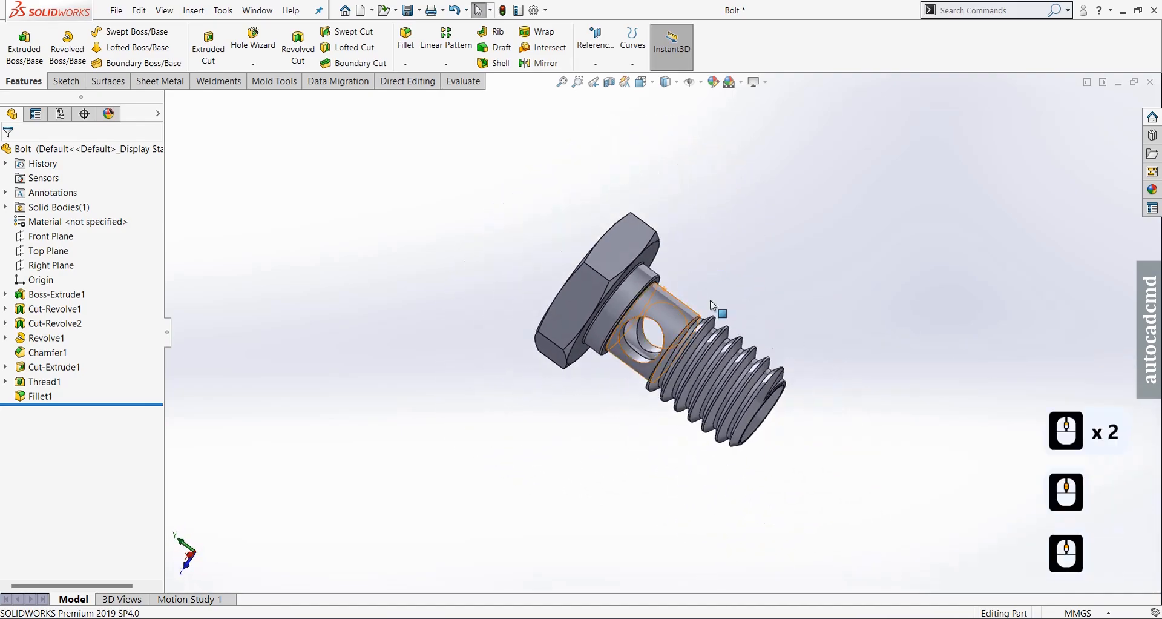
pyautogui.moveTo(714, 307); pyautogui.dragTo(722, 388, button='middle')
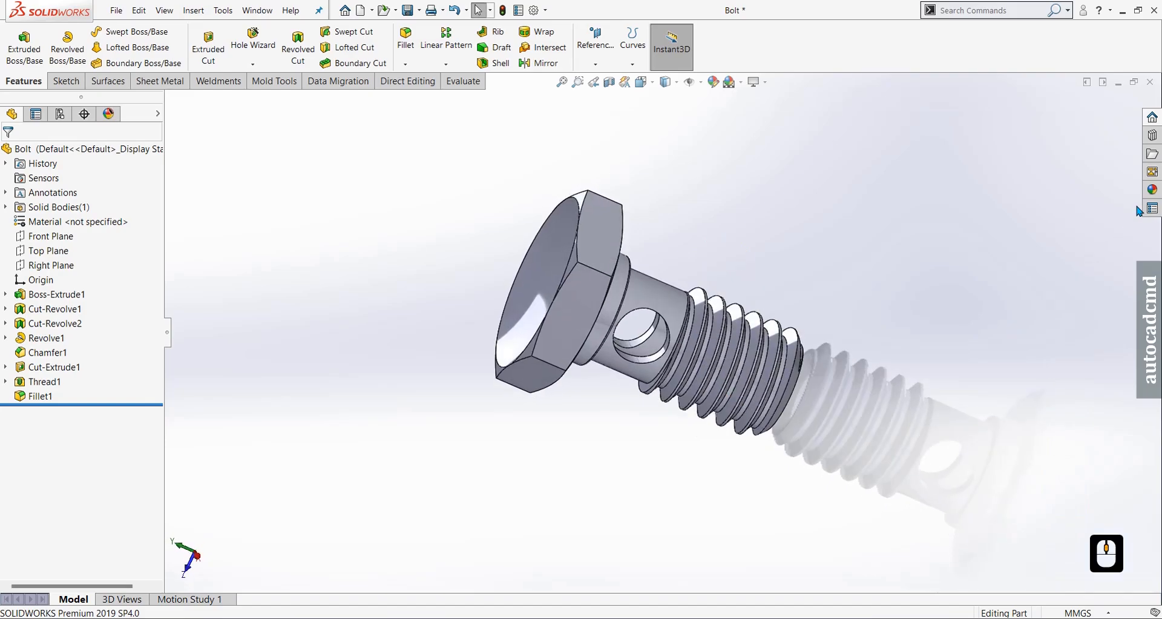
pyautogui.click(1151, 191)
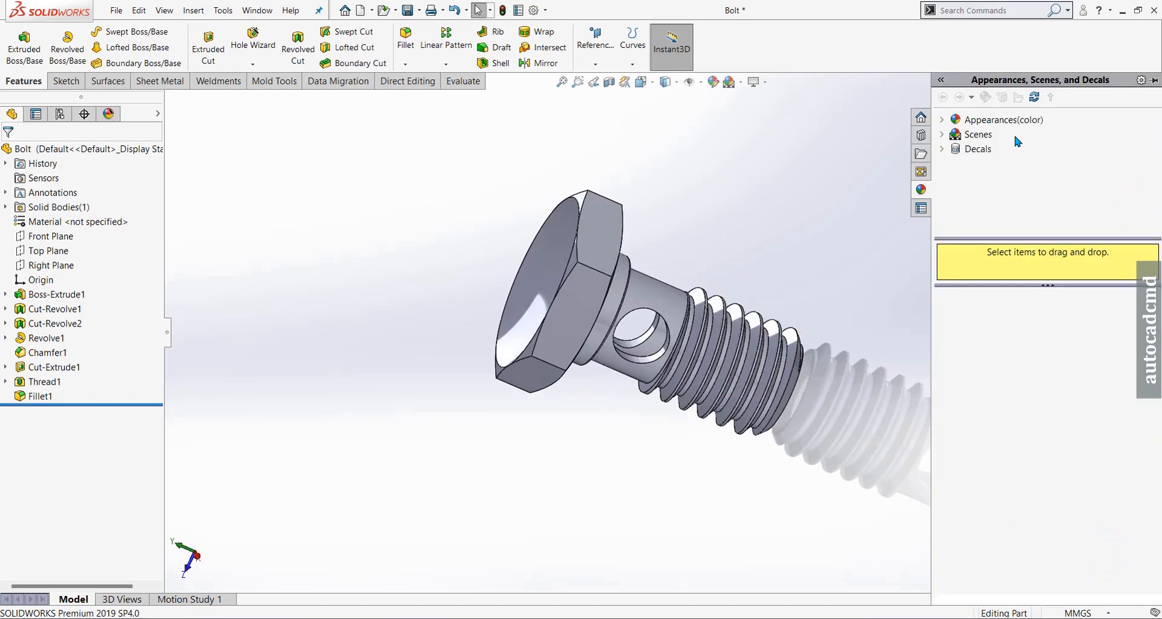
pyautogui.click(942, 120)
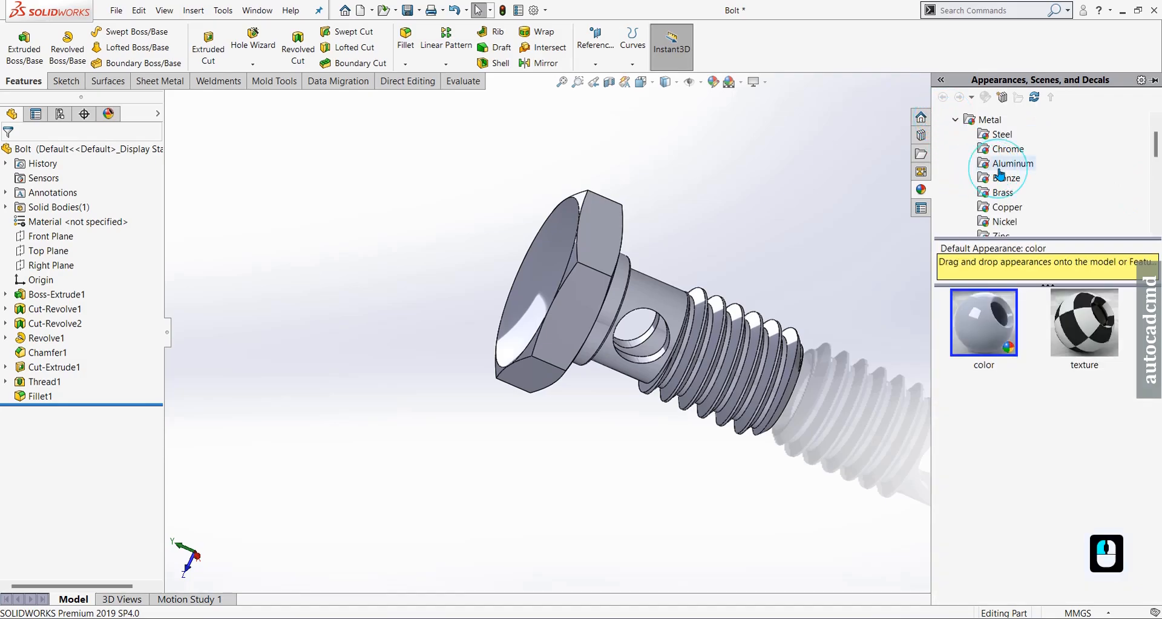
pyautogui.click(999, 192)
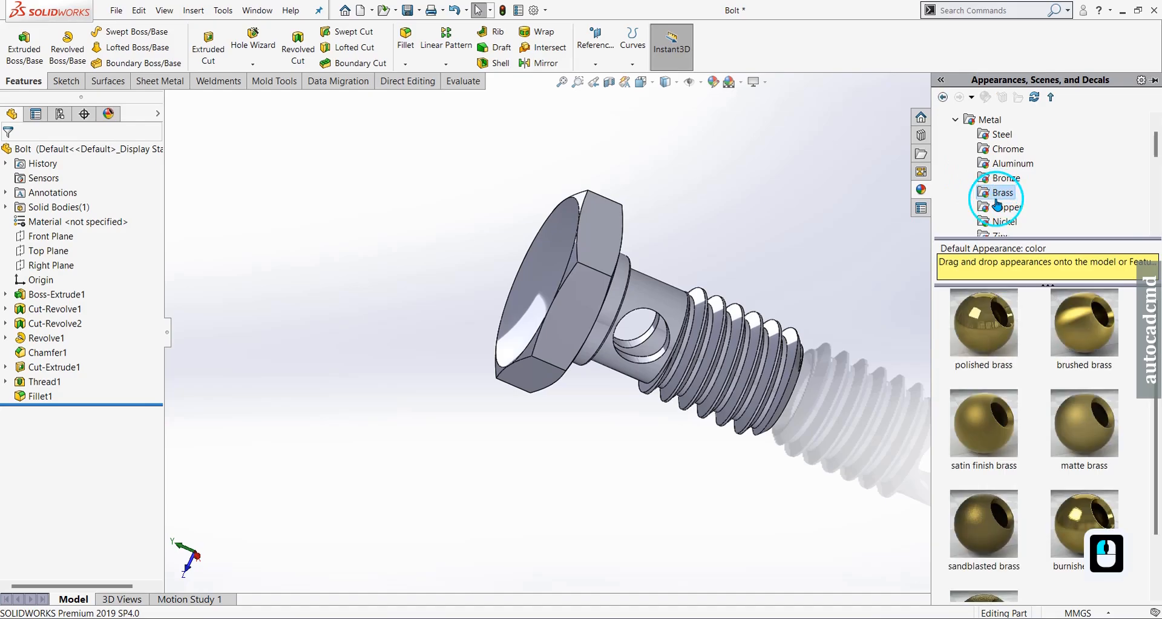
pyautogui.scroll(-2, 997, 410)
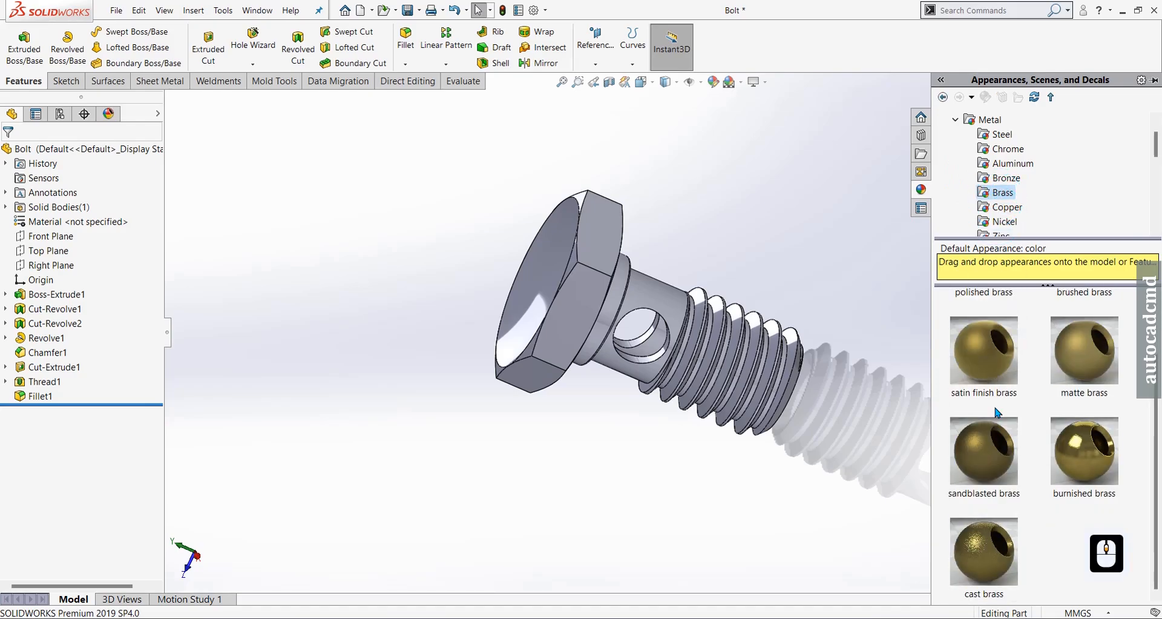
pyautogui.doubleClick(1093, 365)
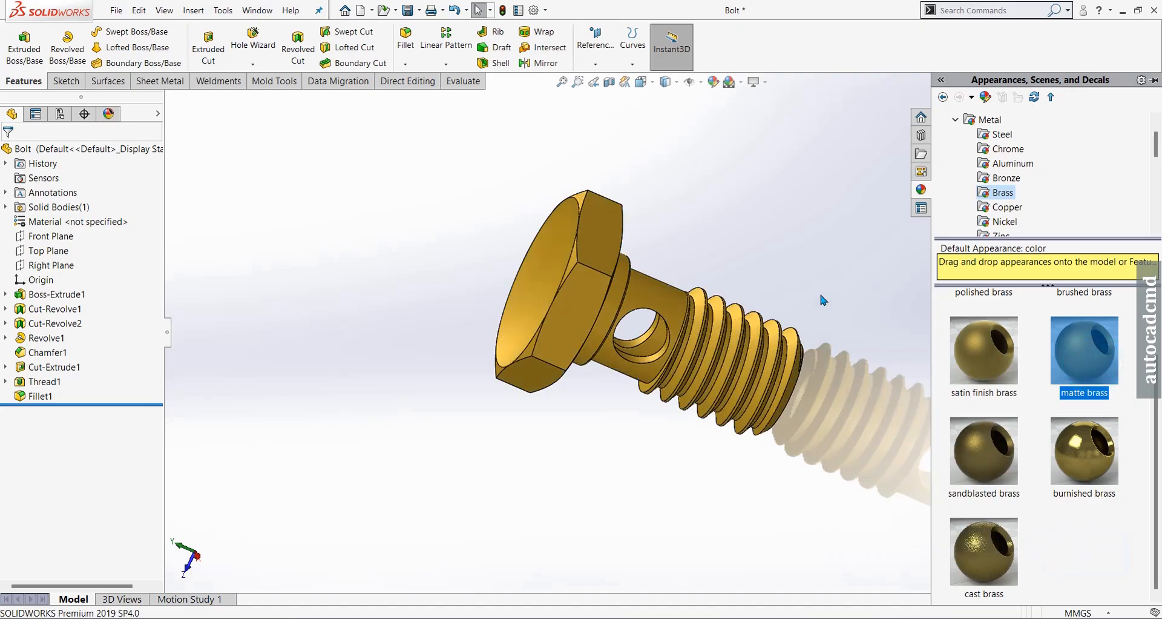
pyautogui.click(797, 265)
# Step: Inspect the brass bolt from all sides, covering the head, collar, cross-hole and threaded end
pyautogui.moveTo(619, 418); pyautogui.dragTo(644, 456, button='middle')
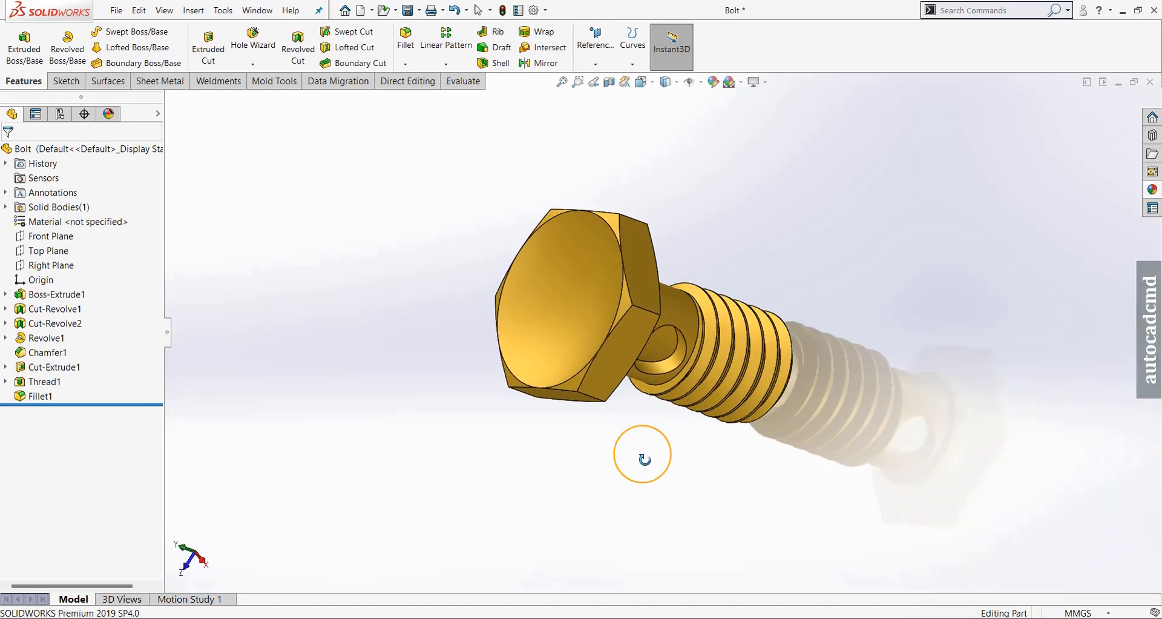
pyautogui.scroll(-3, 688, 337)
pyautogui.moveTo(585, 399); pyautogui.dragTo(761, 195, button='middle')
pyautogui.moveTo(677, 378); pyautogui.dragTo(655, 299, button='middle')
pyautogui.scroll(3, 661, 337)
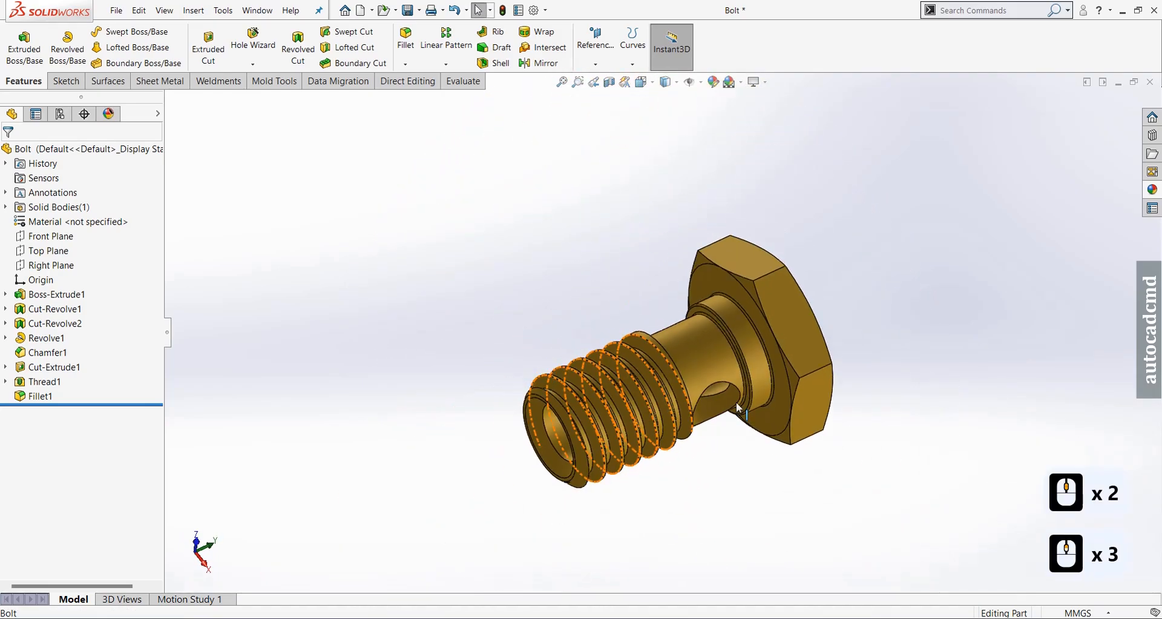
pyautogui.scroll(-2, 787, 433)
pyautogui.moveTo(669, 437); pyautogui.dragTo(496, 295, button='middle')
pyautogui.middleClick(545, 357)
pyautogui.middleClick(545, 357)
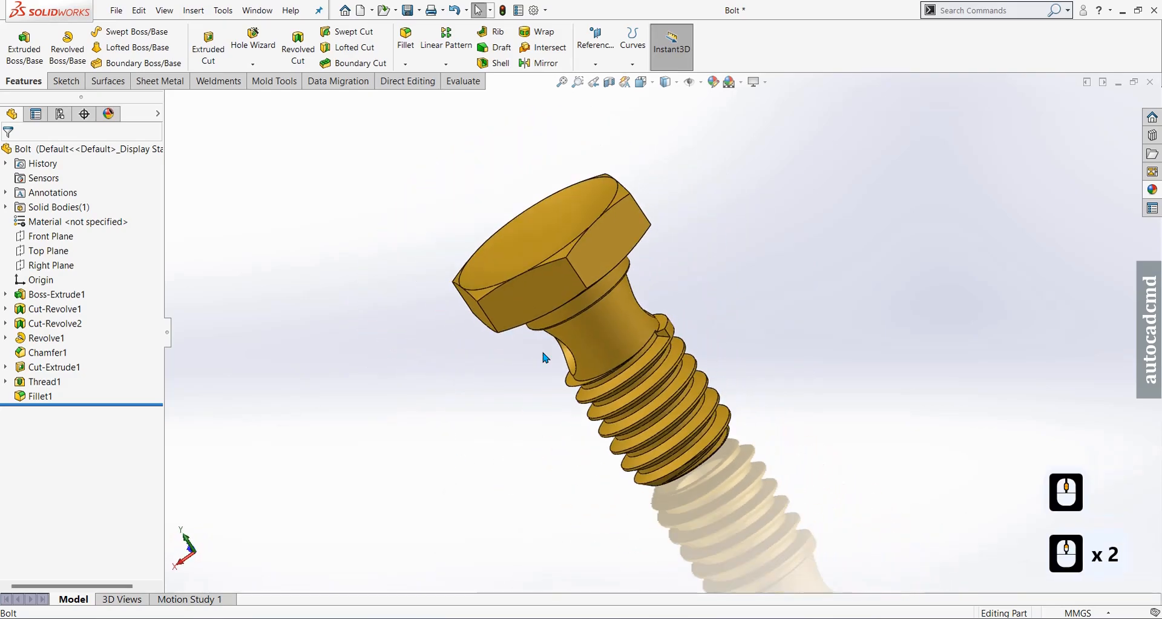
pyautogui.moveTo(595, 462); pyautogui.dragTo(335, 382, button='middle')
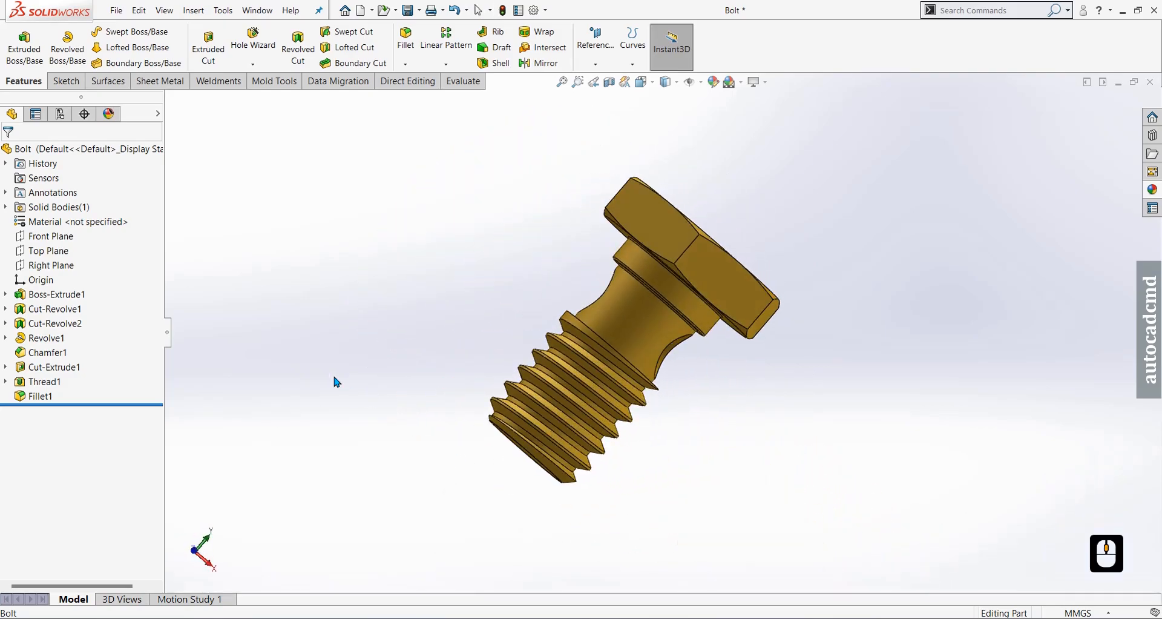
pyautogui.moveTo(608, 418); pyautogui.dragTo(548, 360, button='middle')
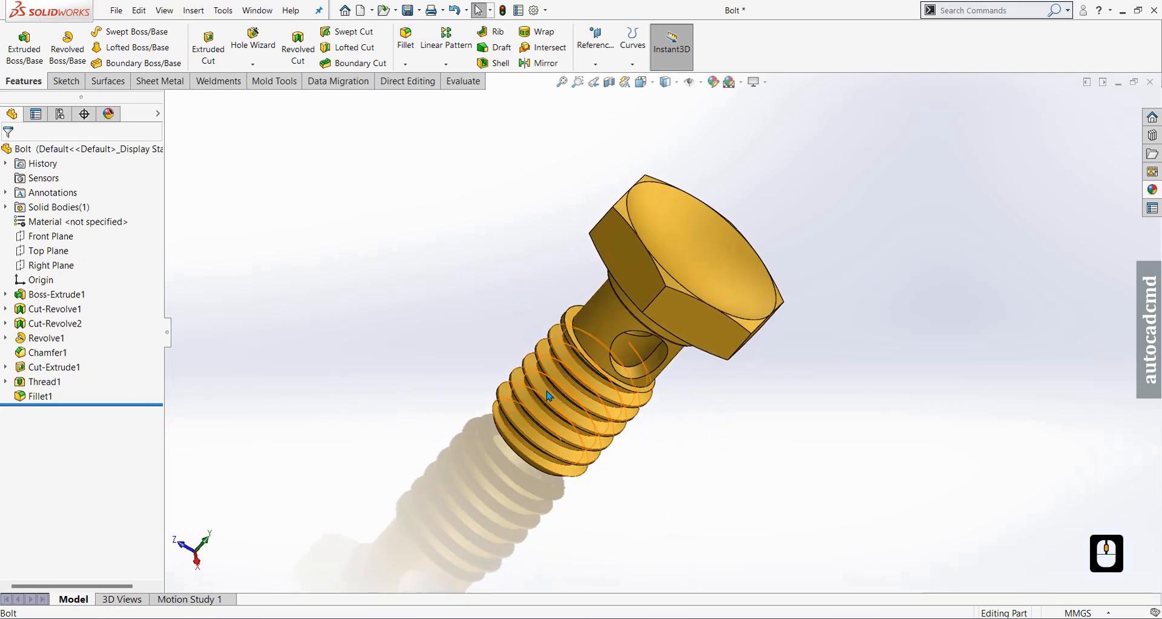
pyautogui.scroll(-1, 633, 321)
pyautogui.moveTo(633, 321); pyautogui.dragTo(754, 564, button='middle')
pyautogui.moveTo(607, 371); pyautogui.dragTo(843, 245, button='middle')
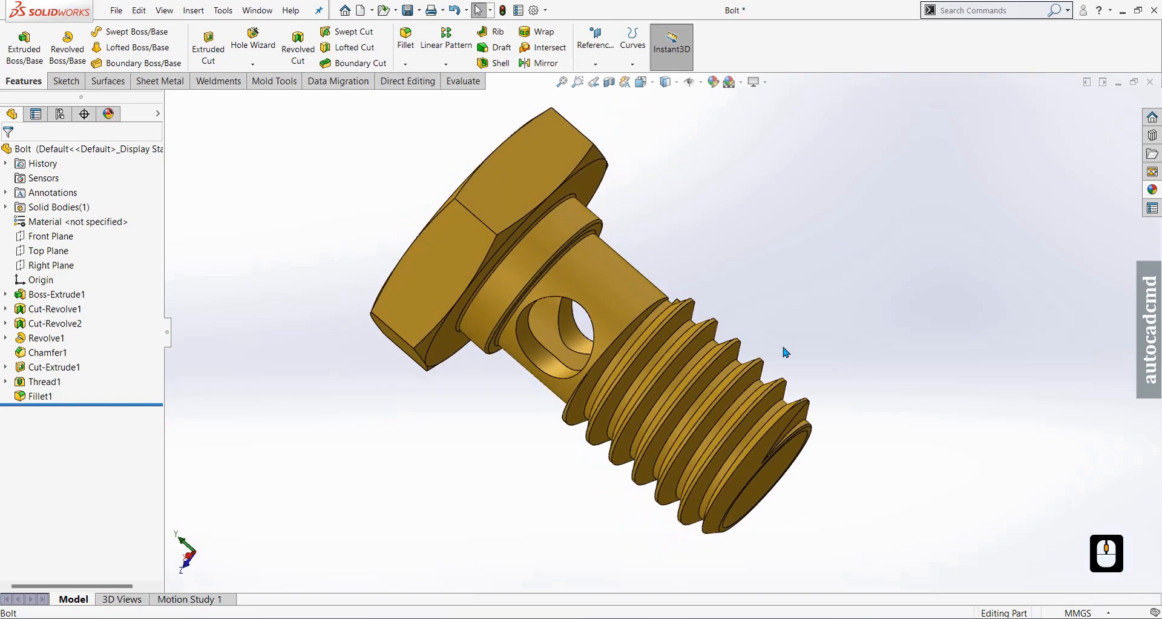
pyautogui.scroll(-1, 783, 347)
pyautogui.moveTo(685, 441); pyautogui.dragTo(741, 417, button='middle')
pyautogui.scroll(3, 689, 431)
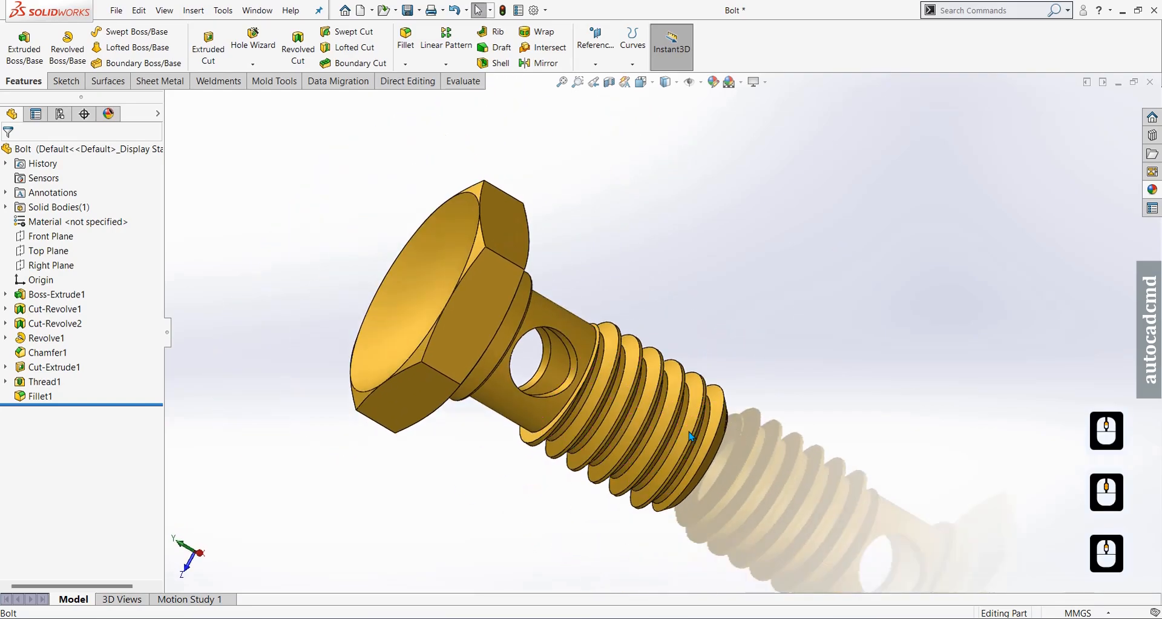
pyautogui.moveTo(548, 449); pyautogui.dragTo(547, 476, button='middle')
pyautogui.scroll(-2, 545, 397)
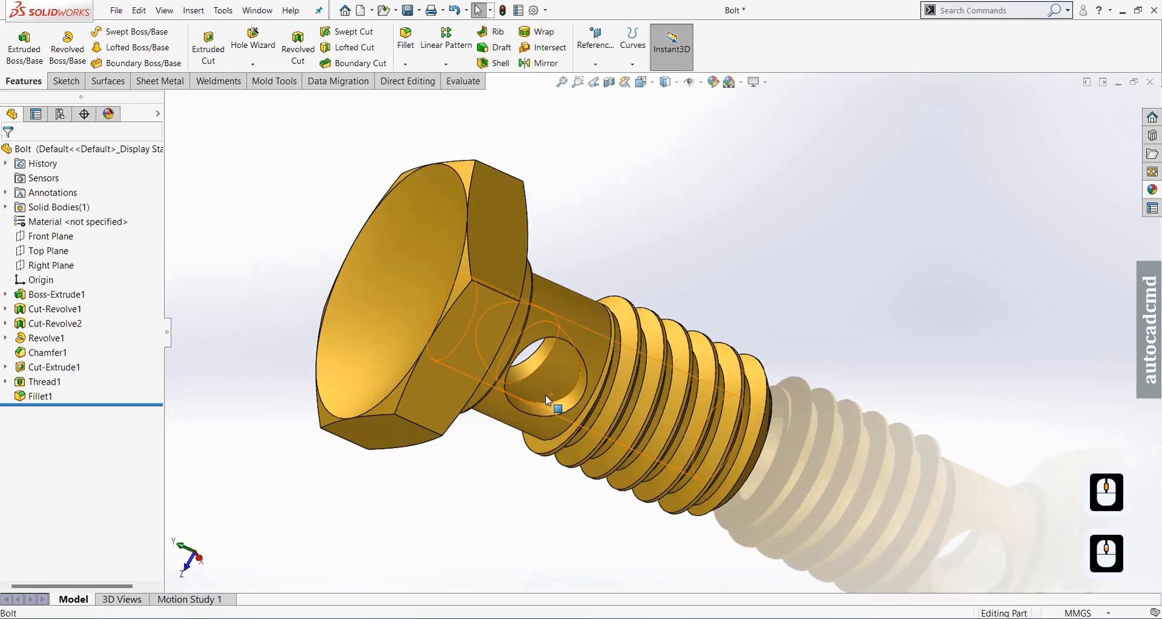